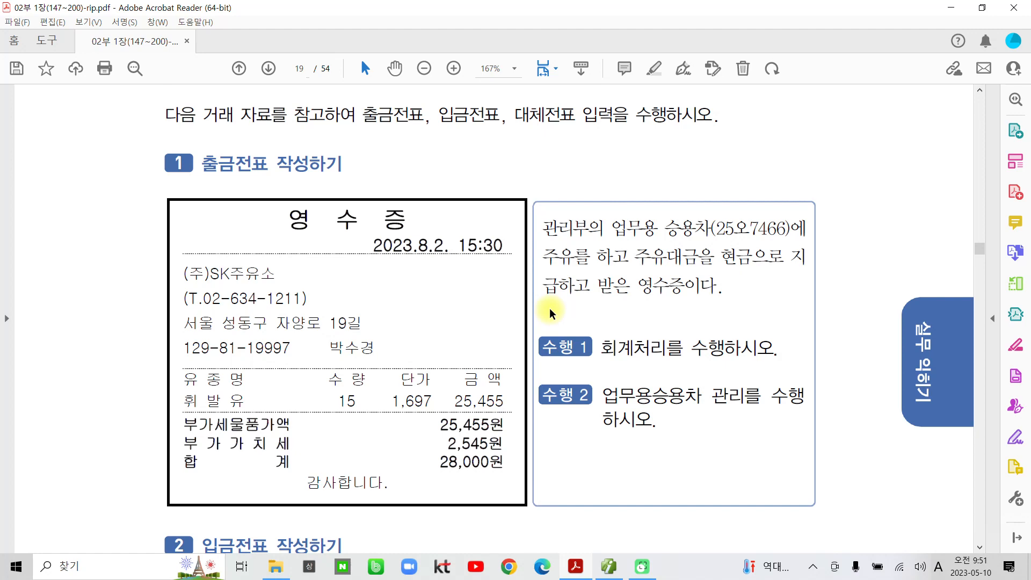
# Highlight 출금전표 in the heading of item 1 and the VAT amount 2,545원 on the receipt.
pyautogui.moveTo(201, 163); pyautogui.dragTo(265, 162)
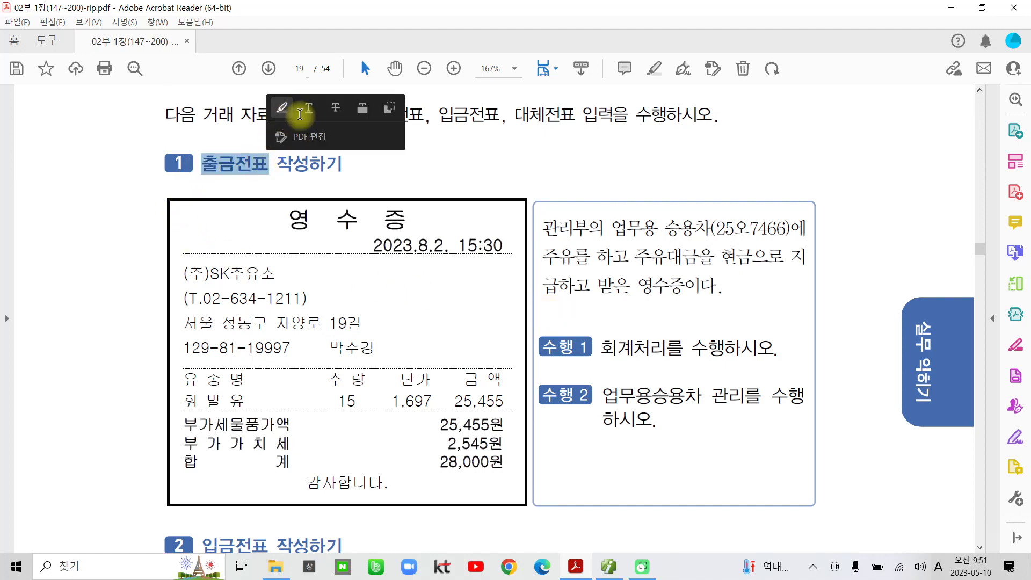
pyautogui.click(294, 107)
pyautogui.scroll(-1, 520, 436)
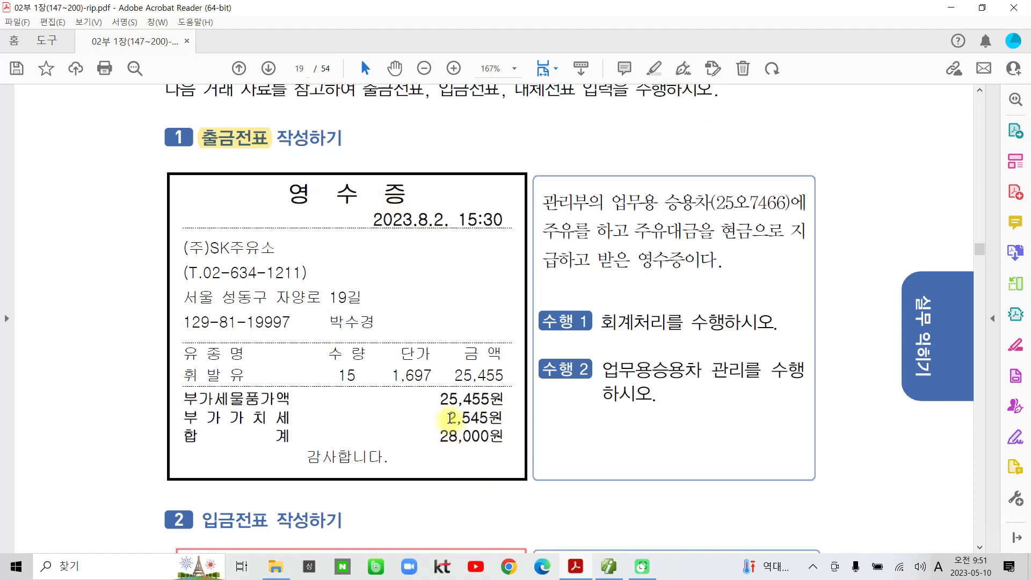
pyautogui.moveTo(448, 417); pyautogui.dragTo(506, 418)
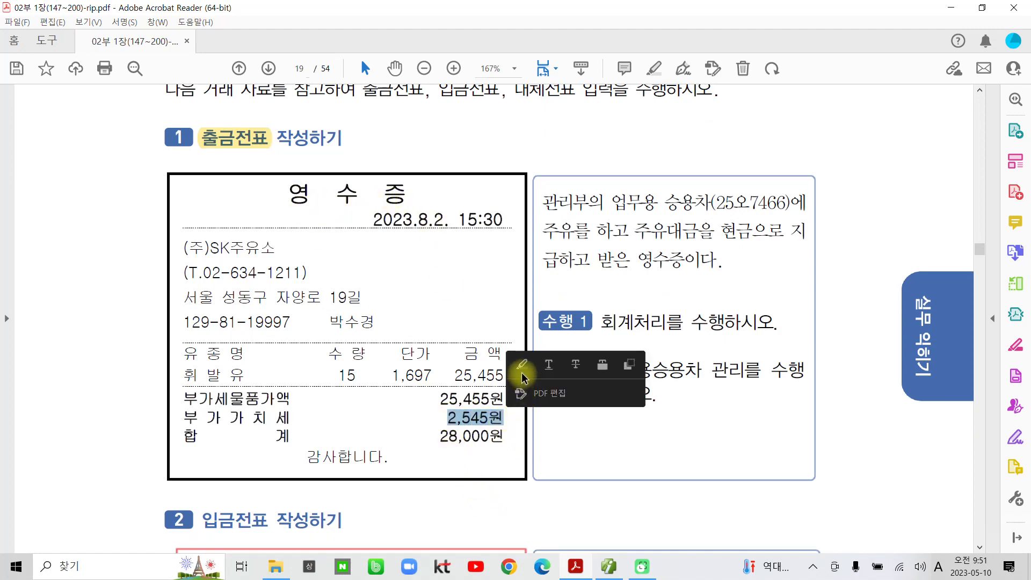
pyautogui.click(522, 367)
pyautogui.scroll(2, 335, 355)
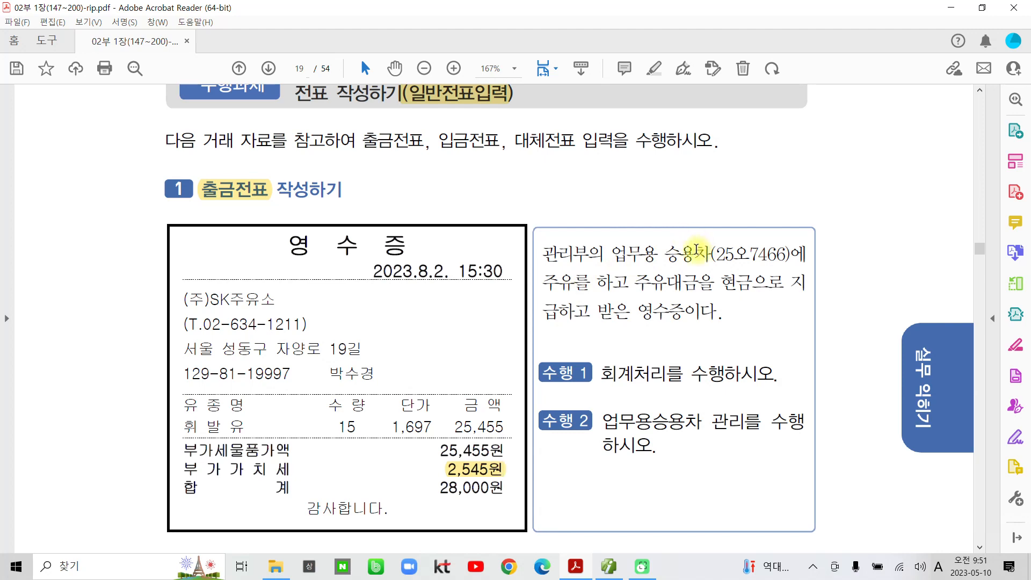
# Highlight the words 승용차 and 주유를 in the transaction description beside the receipt.
pyautogui.moveTo(665, 255); pyautogui.dragTo(712, 256)
pyautogui.click(721, 206)
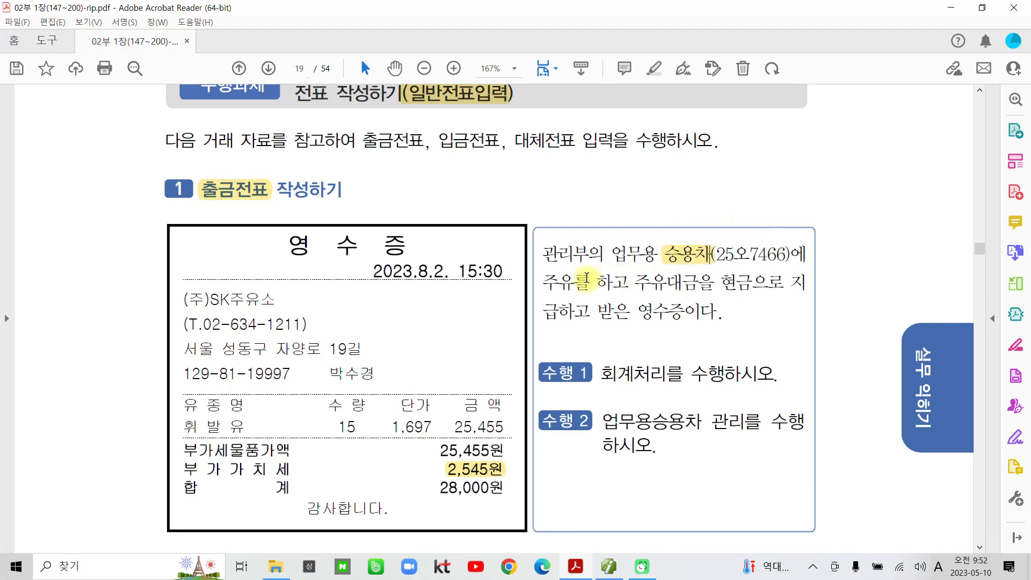
pyautogui.moveTo(540, 282); pyautogui.dragTo(591, 282)
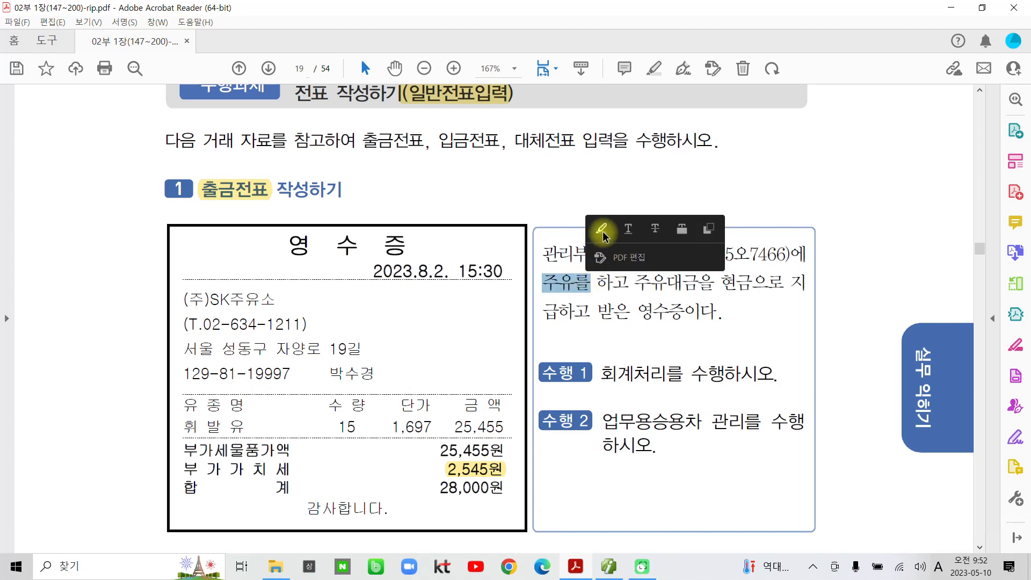
pyautogui.click(602, 230)
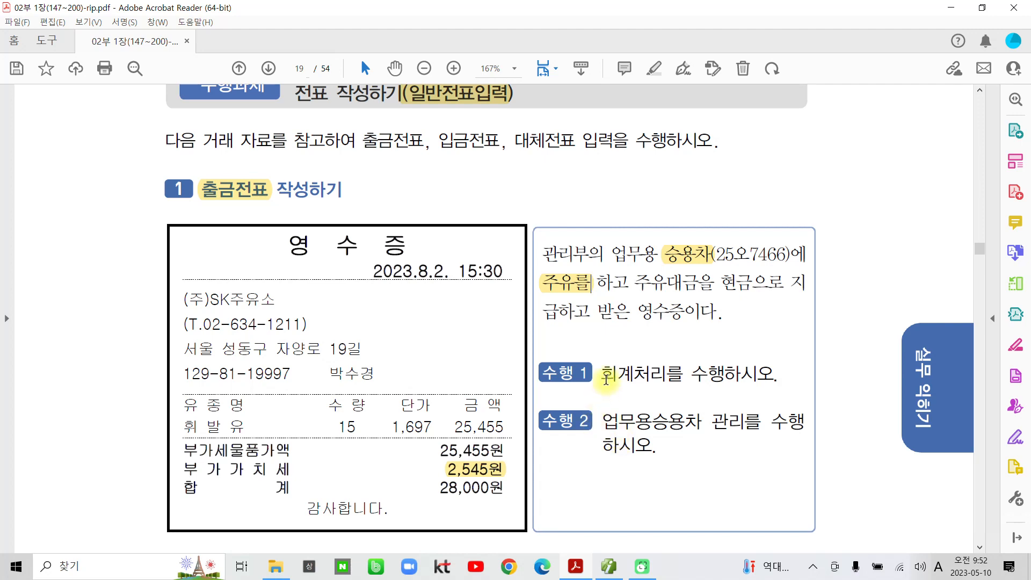
# Go over the 수행 1 and 수행 2 instructions and highlight the date 2023.8.2 on the receipt.
pyautogui.moveTo(603, 372); pyautogui.dragTo(700, 384)
pyautogui.moveTo(603, 421); pyautogui.dragTo(762, 422)
pyautogui.click(641, 449)
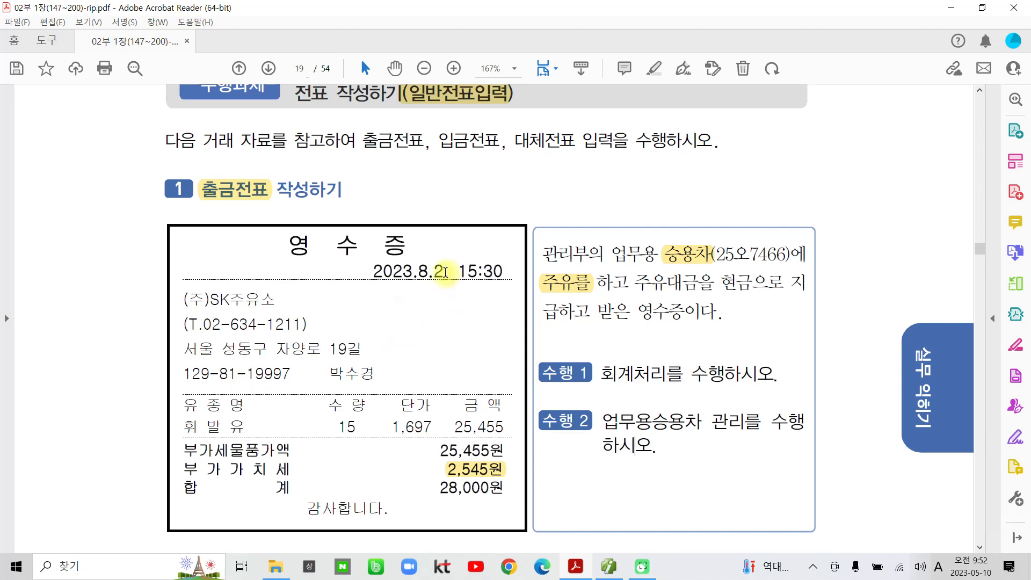
pyautogui.moveTo(446, 272); pyautogui.dragTo(365, 275)
pyautogui.click(378, 215)
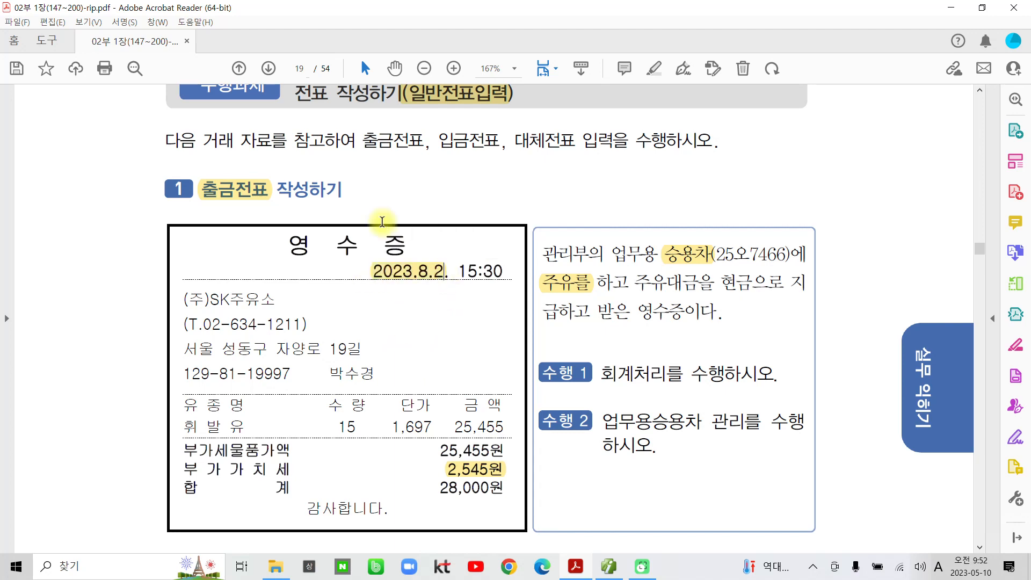
# Switch to the accounting program, open 일반전표입력 and set the voucher date to month 08, day 02.
pyautogui.click(607, 566)
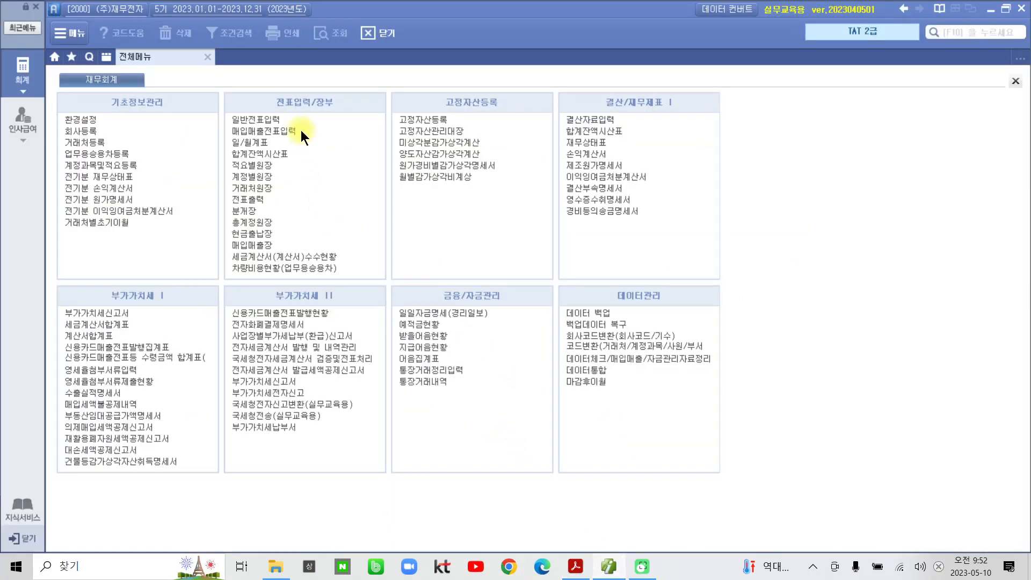
pyautogui.click(279, 120)
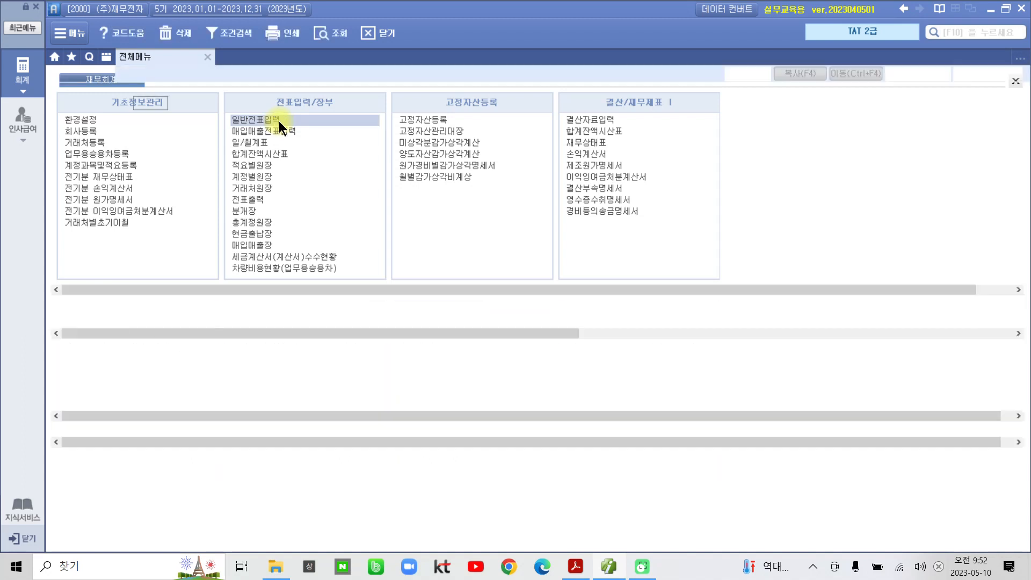
pyautogui.write('08')
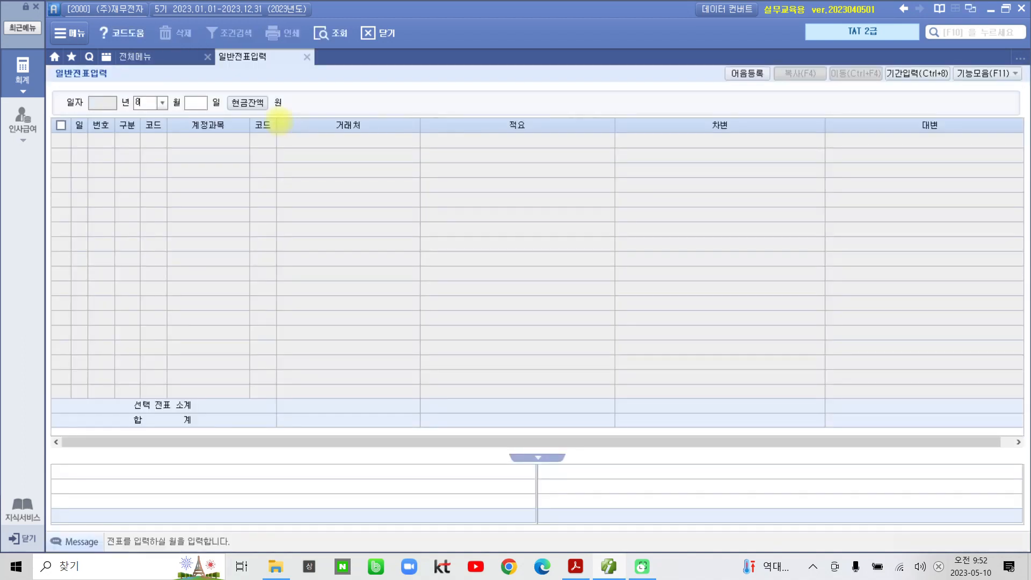
pyautogui.press('Return')
pyautogui.write('2')
pyautogui.press('Return')
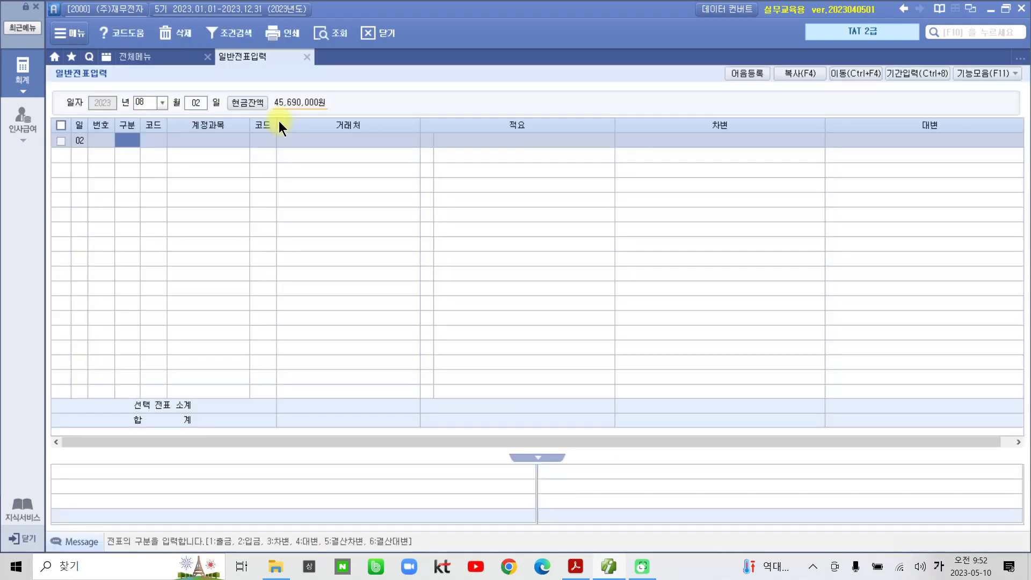
# Start a 출금 entry on the first line and assign it account 822 차량유지비, found by looking up 차량.
pyautogui.write('1')
pyautogui.press('Return')
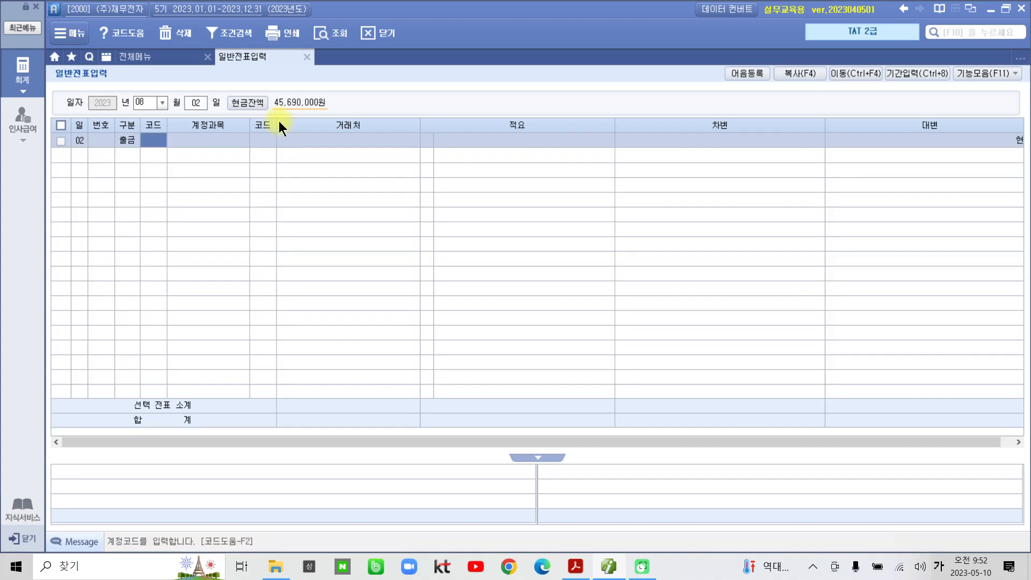
pyautogui.write('ㅏ램')
pyautogui.press('BackSpace')
pyautogui.press('BackSpace')
pyautogui.press('BackSpace')
pyautogui.press('BackSpace')
pyautogui.write('차량')
pyautogui.press('Return')
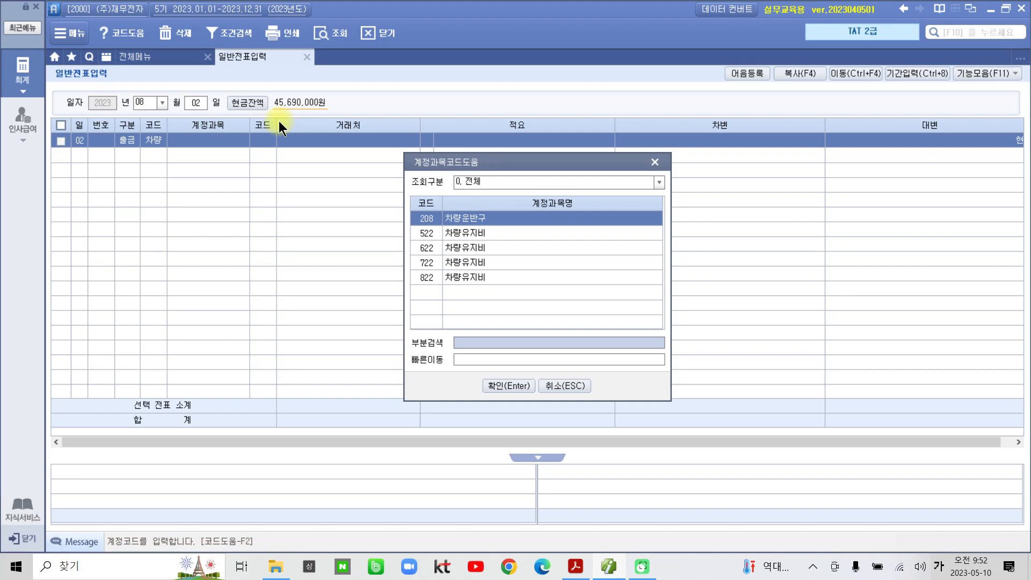
pyautogui.click(420, 232)
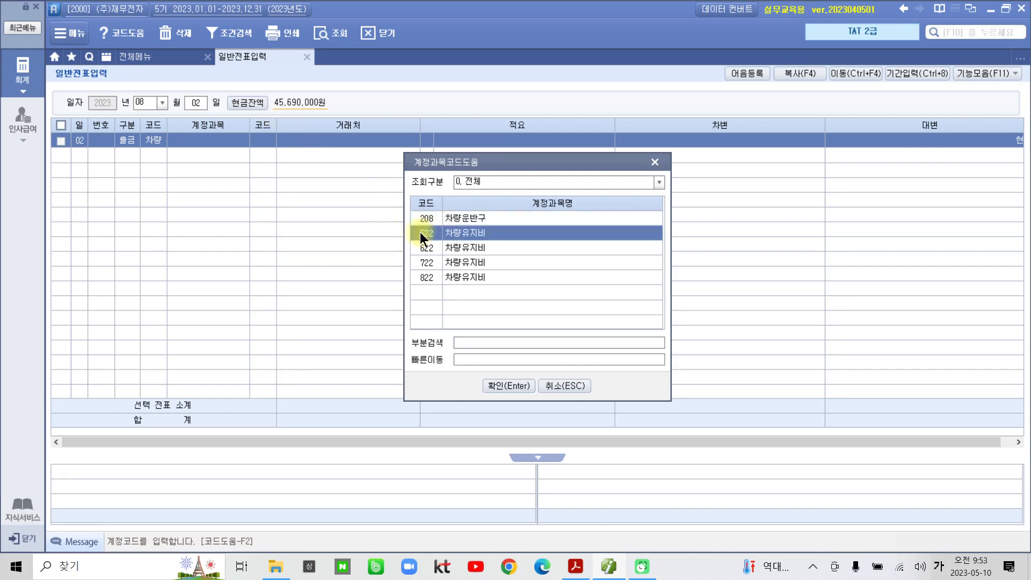
pyautogui.click(449, 278)
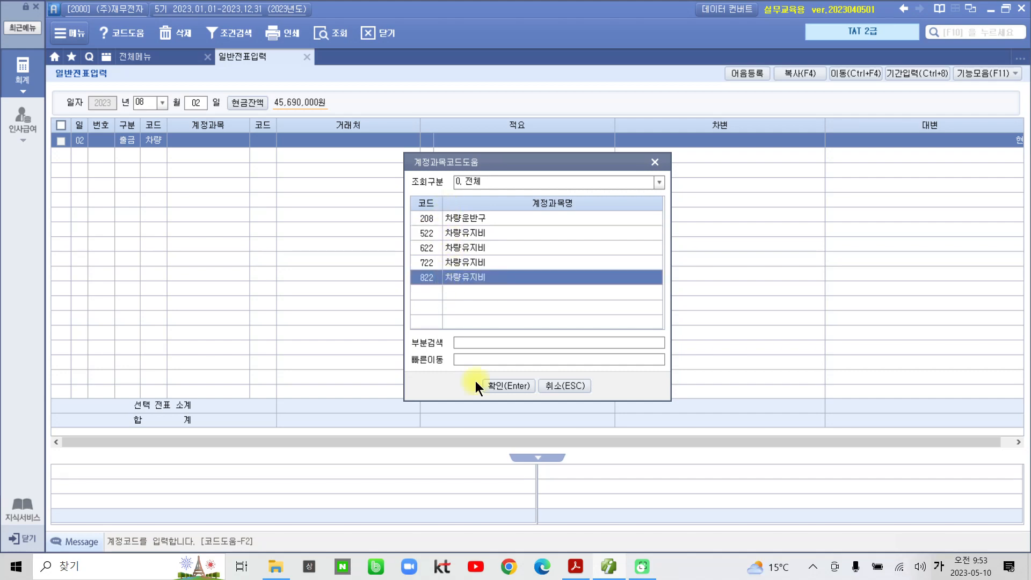
pyautogui.click(507, 386)
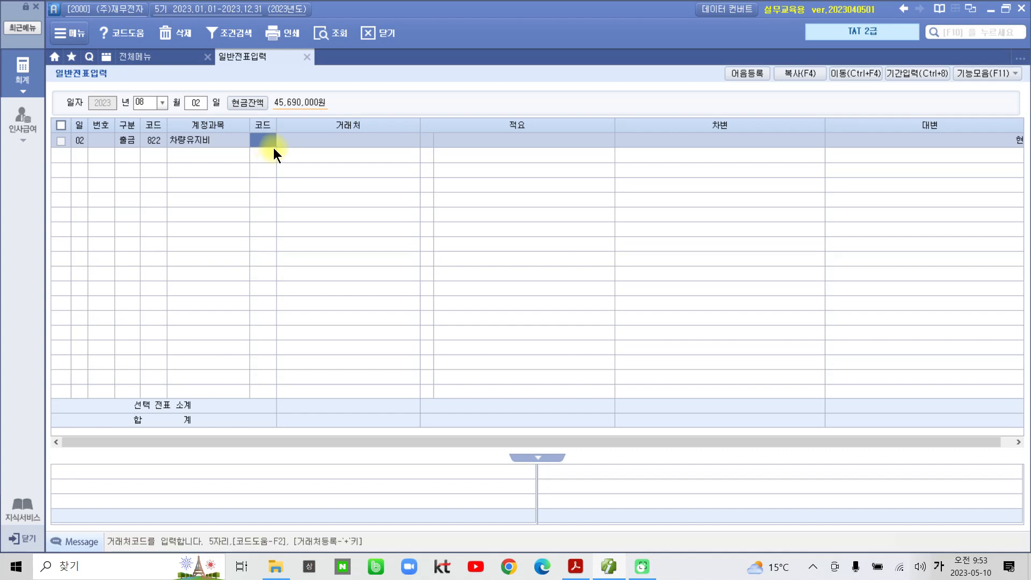
pyautogui.write('주유')
pyautogui.press('Return')
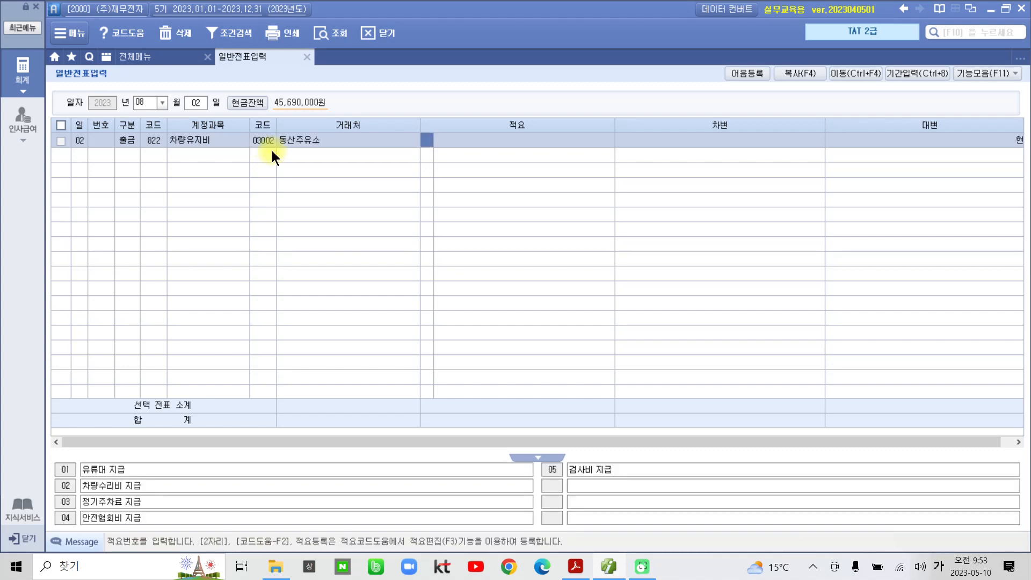
pyautogui.hotkey('shift', 'Tab')
pyautogui.hotkey('shift', 'Tab')
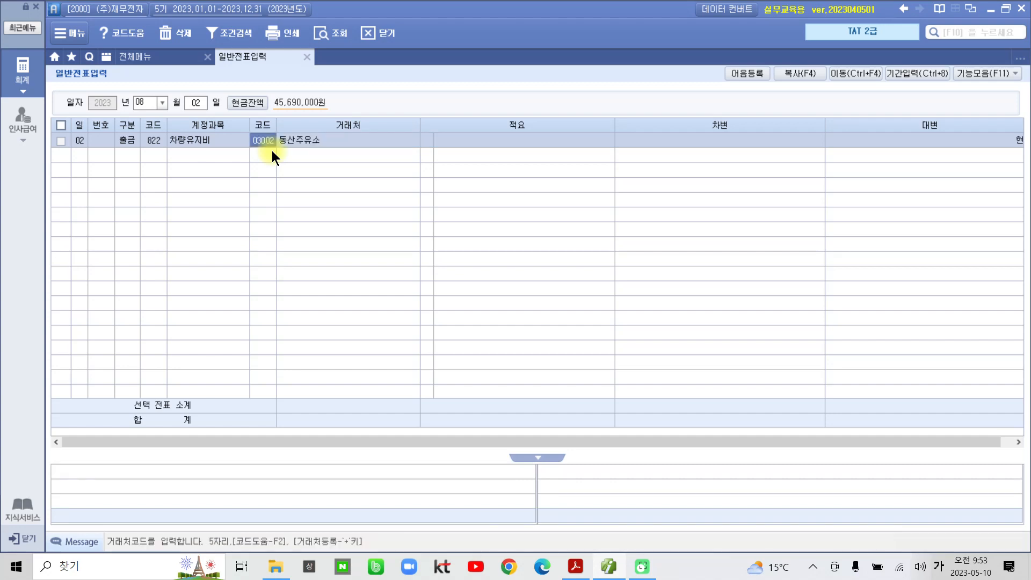
# Leave the entry's 거래처 code empty and enter SK주유소 as the 거래처 name.
pyautogui.press('Return')
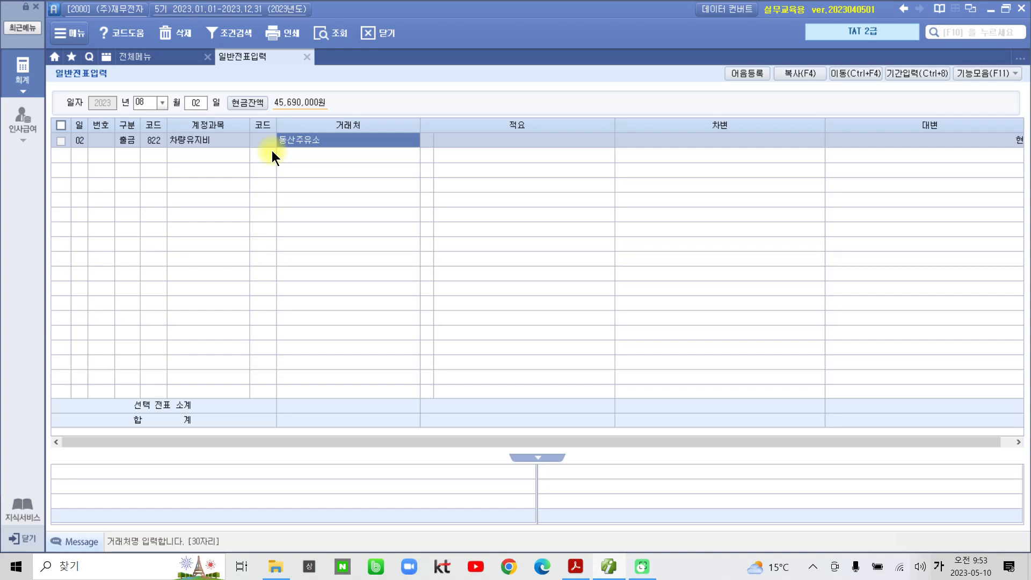
pyautogui.write('SK')
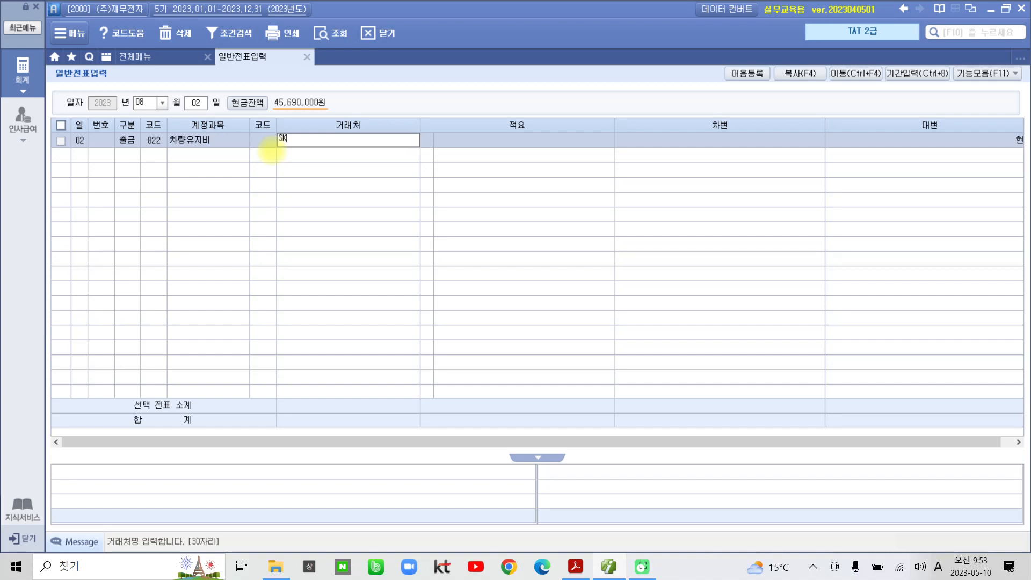
pyautogui.write('주유소')
pyautogui.press('Return')
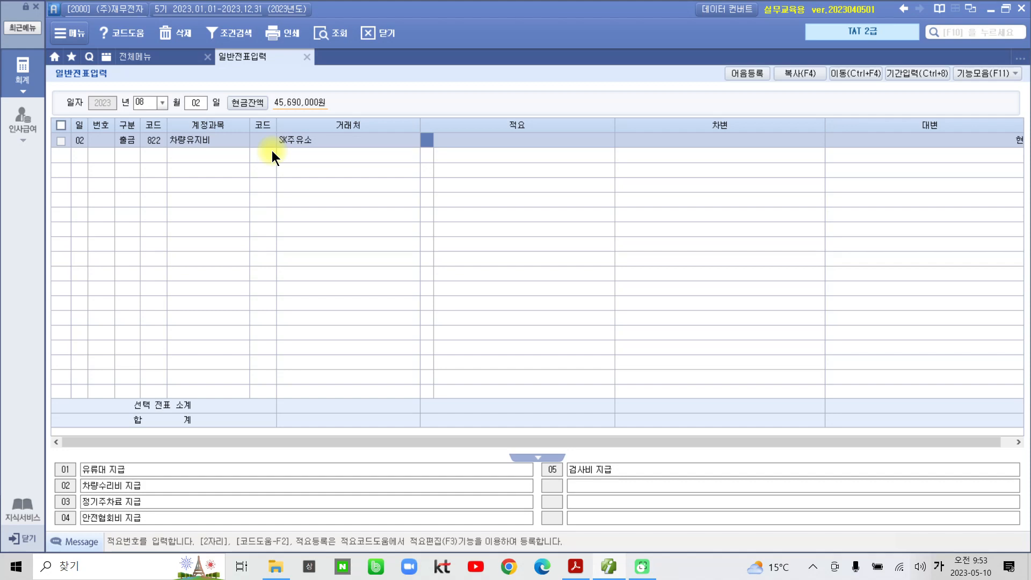
# Set the 적요 to 01 유류대 지급 and record a debit amount of 28,000 for the entry.
pyautogui.write('1')
pyautogui.press('Return')
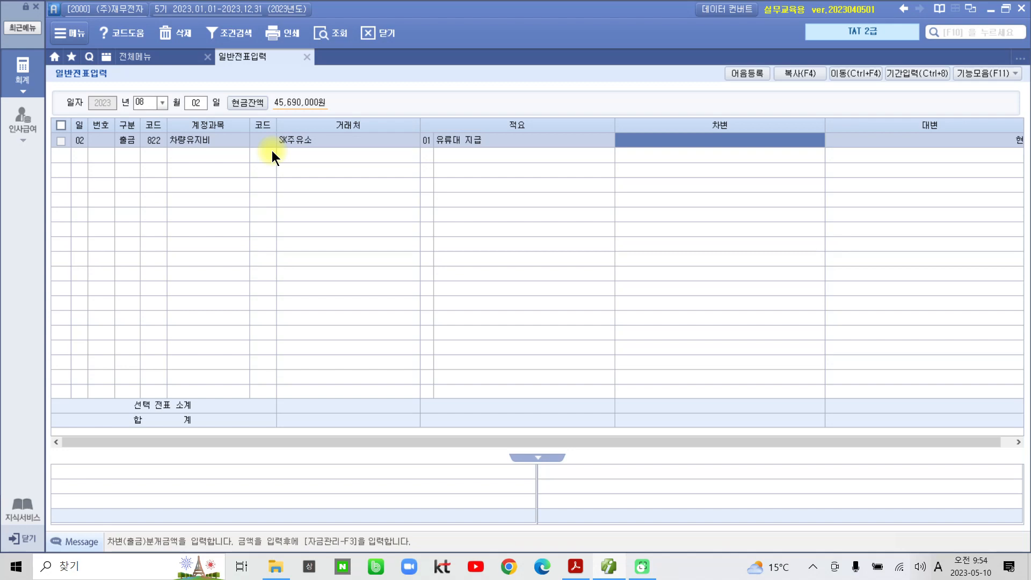
pyautogui.write('2')
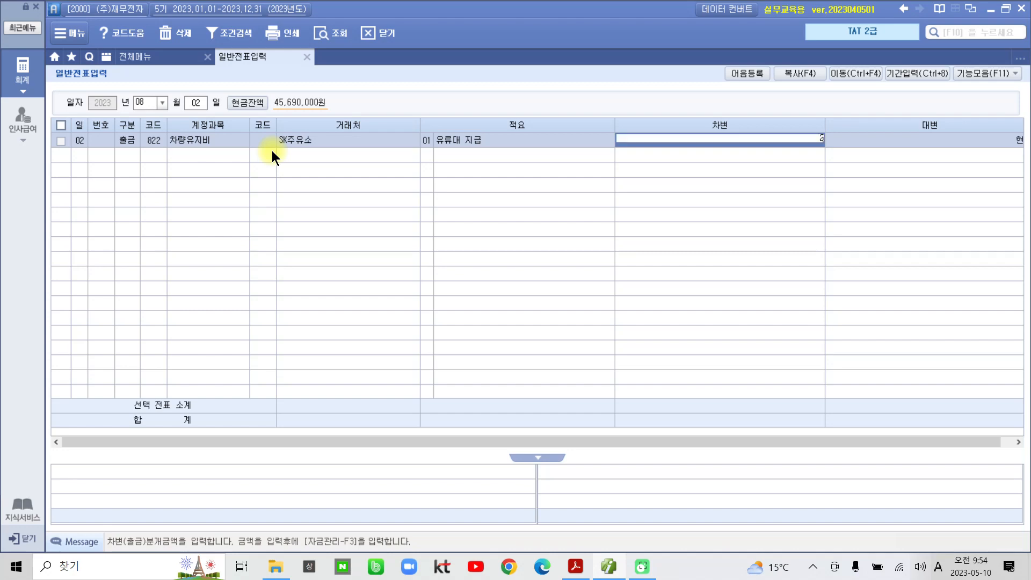
pyautogui.write('5000')
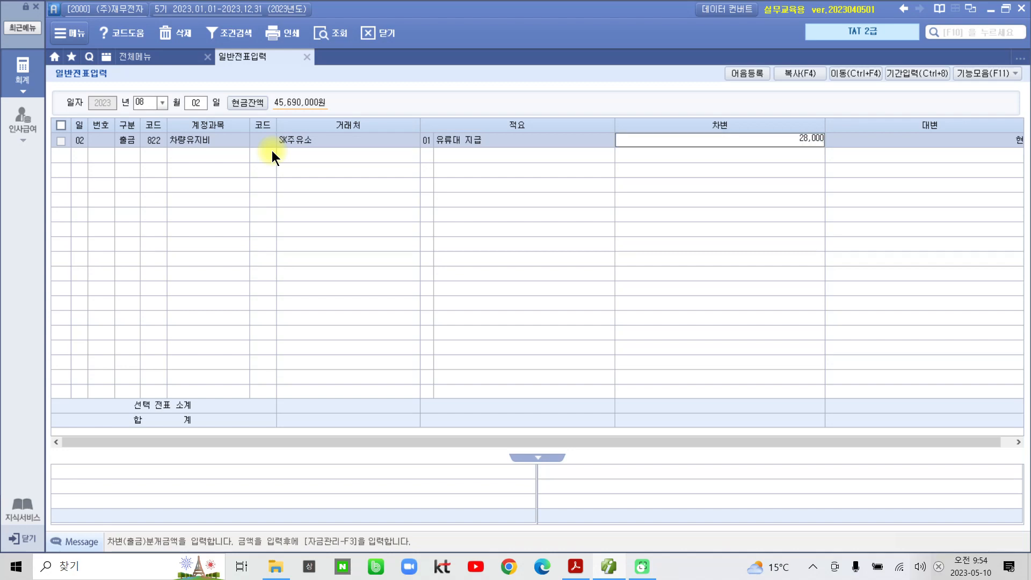
pyautogui.press('Return')
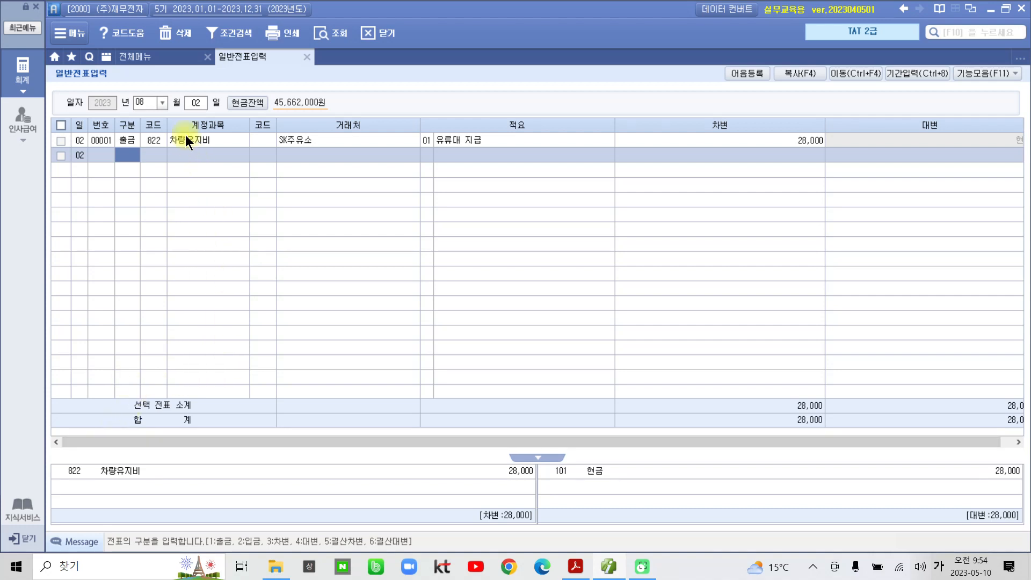
# Open 계정과목및적요등록, locate code 822 차량유지비 and examine the 관리항목 of accounts 821 and 822.
pyautogui.press('Up')
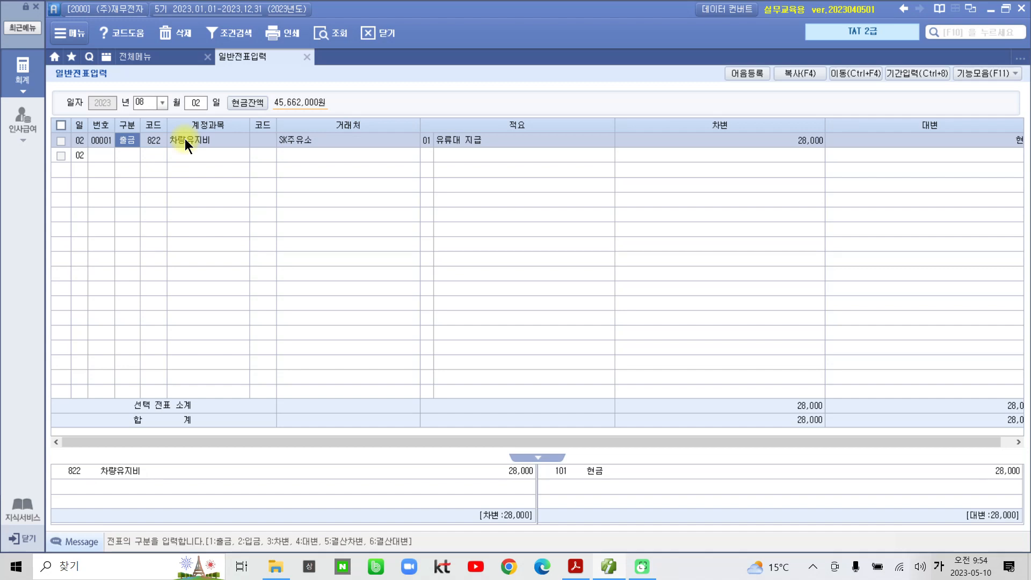
pyautogui.click(143, 58)
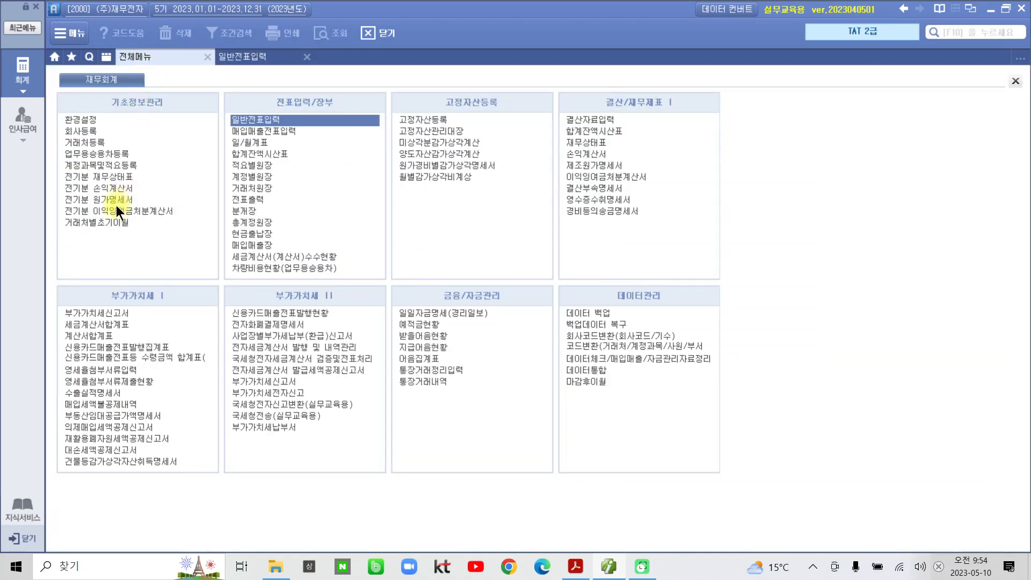
pyautogui.click(104, 167)
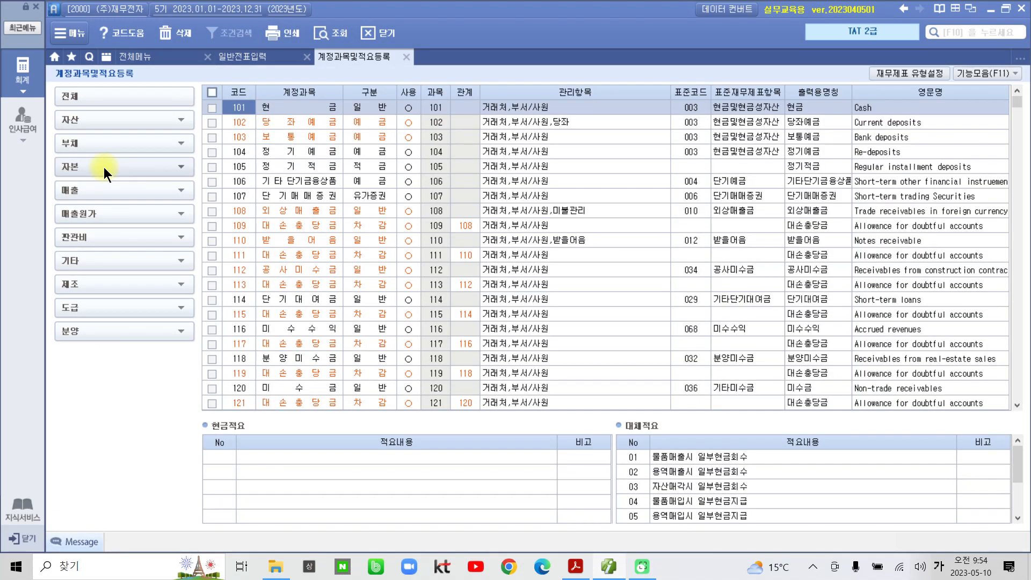
pyautogui.click(228, 58)
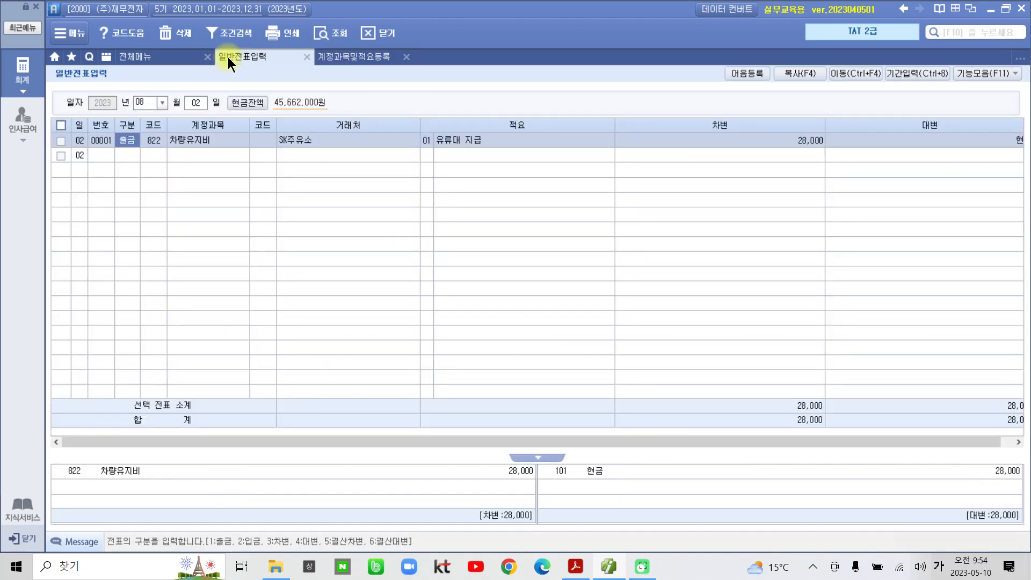
pyautogui.click(328, 54)
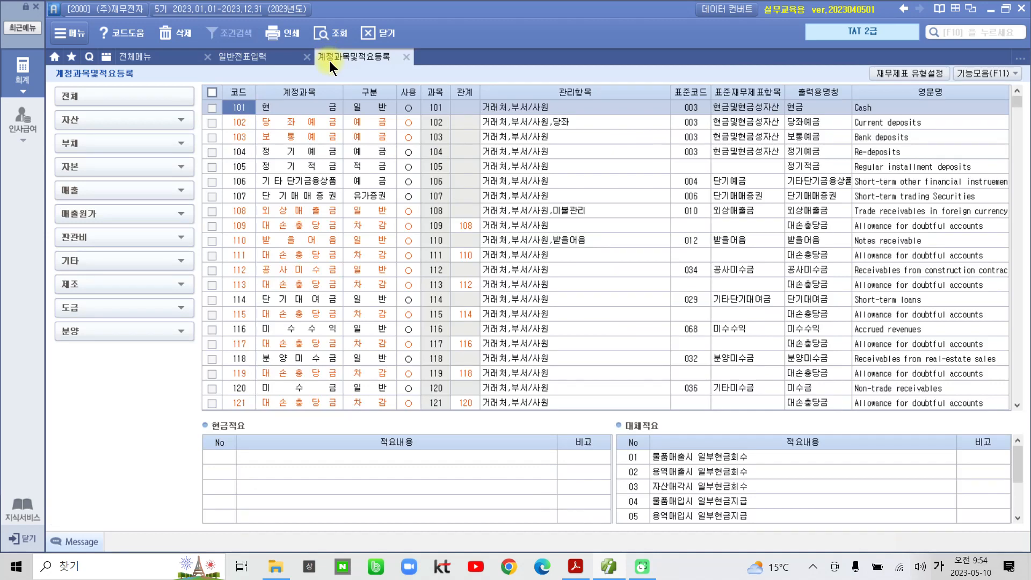
pyautogui.write('822')
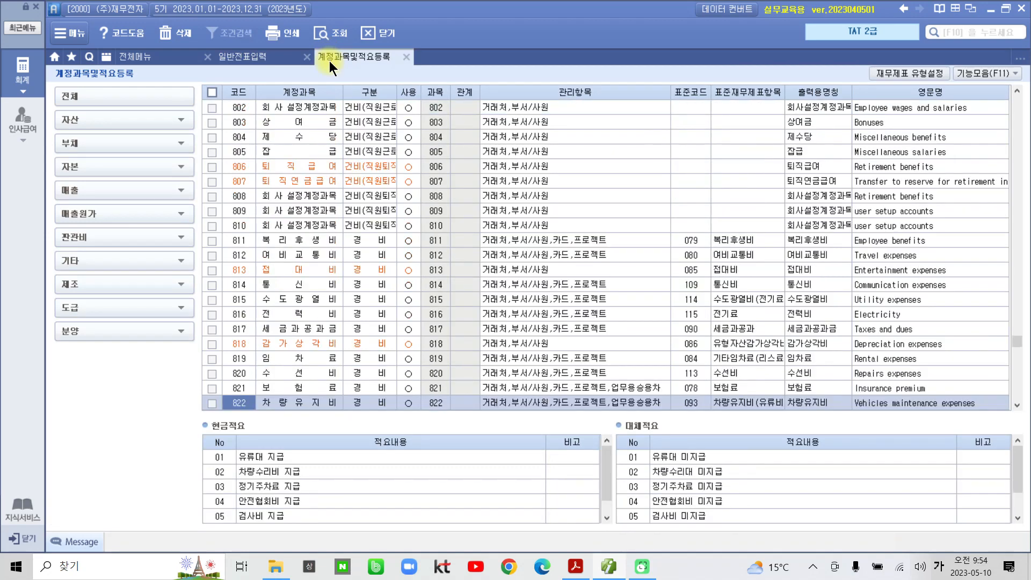
pyautogui.scroll(-6, 646, 381)
pyautogui.scroll(3, 643, 370)
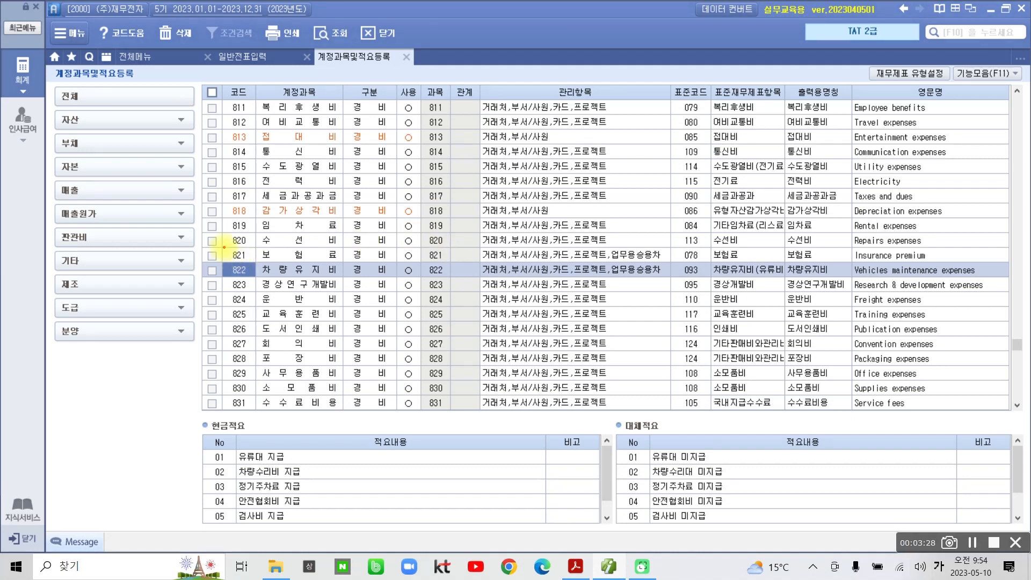
pyautogui.moveTo(224, 248)
pyautogui.mouseDown()
pyautogui.moveTo(510, 281)
pyautogui.moveTo(686, 278)
pyautogui.mouseUp()
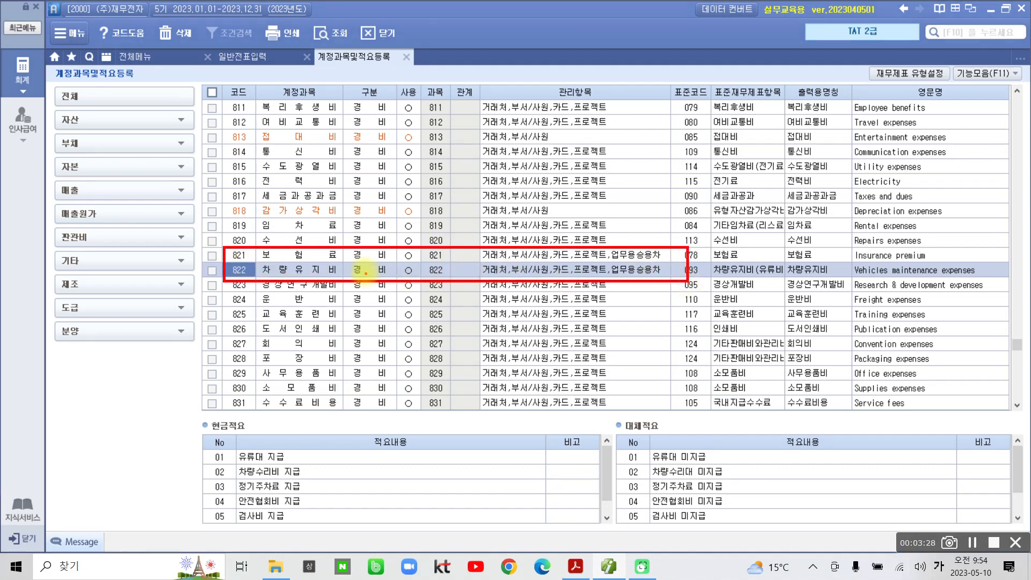
pyautogui.moveTo(628, 239)
pyautogui.mouseDown()
pyautogui.moveTo(611, 239)
pyautogui.moveTo(609, 264)
pyautogui.moveTo(678, 246)
pyautogui.moveTo(607, 252)
pyautogui.moveTo(647, 290)
pyautogui.moveTo(674, 256)
pyautogui.moveTo(610, 259)
pyautogui.moveTo(612, 282)
pyautogui.mouseUp()
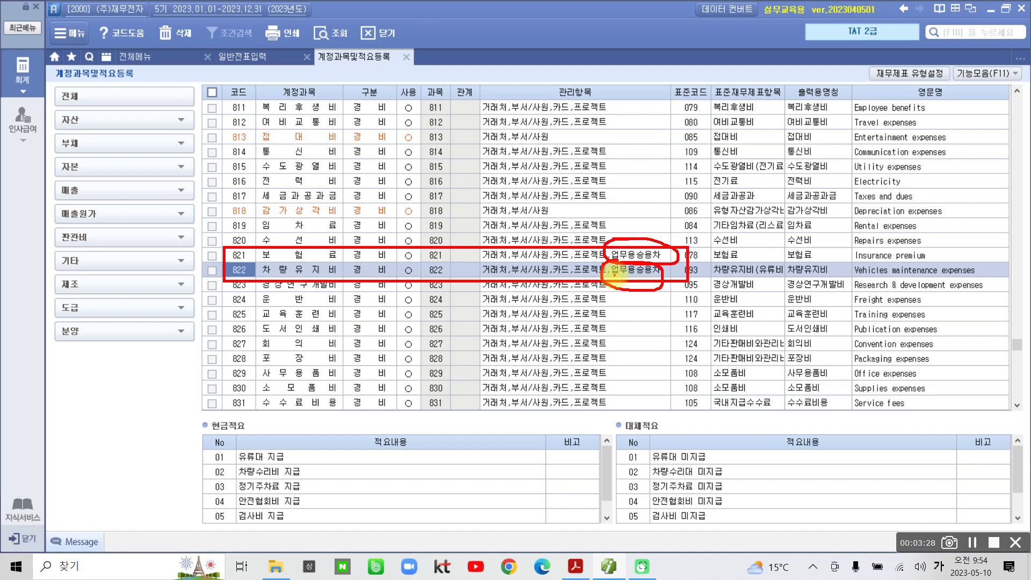
pyautogui.moveTo(615, 275)
pyautogui.mouseDown()
pyautogui.moveTo(604, 230)
pyautogui.moveTo(698, 212)
pyautogui.mouseUp()
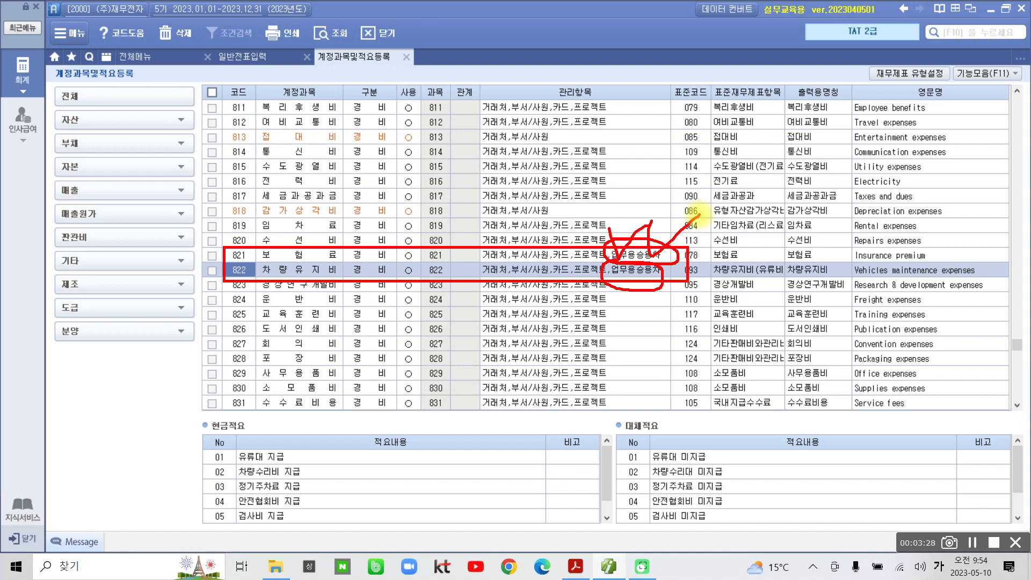
pyautogui.press('Escape')
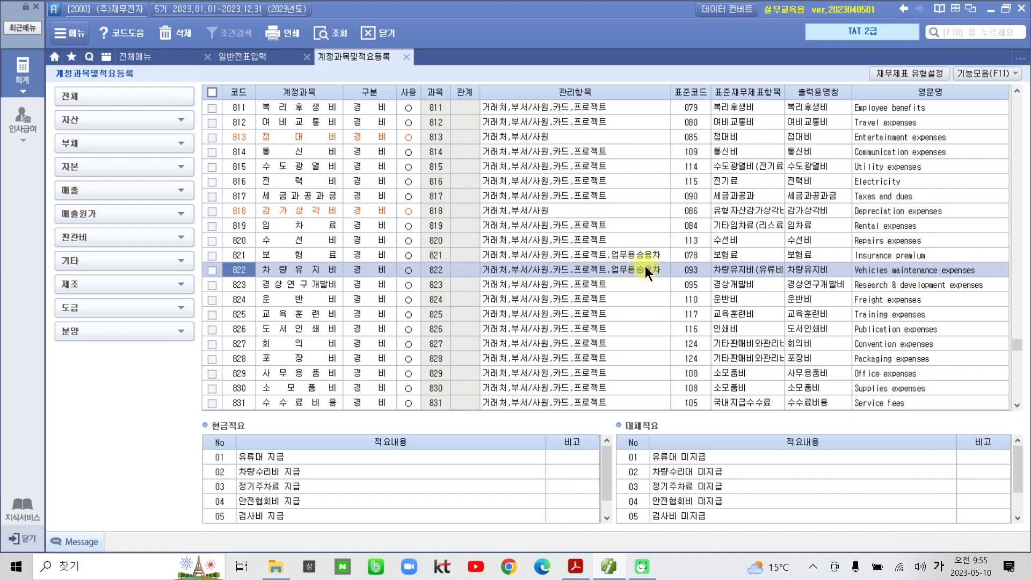
# Return to 일반전표입력 and assign business car code 0101 to the 차량유지비 entry in 업무용 승용차 관리 through the car code lookup.
pyautogui.click(232, 59)
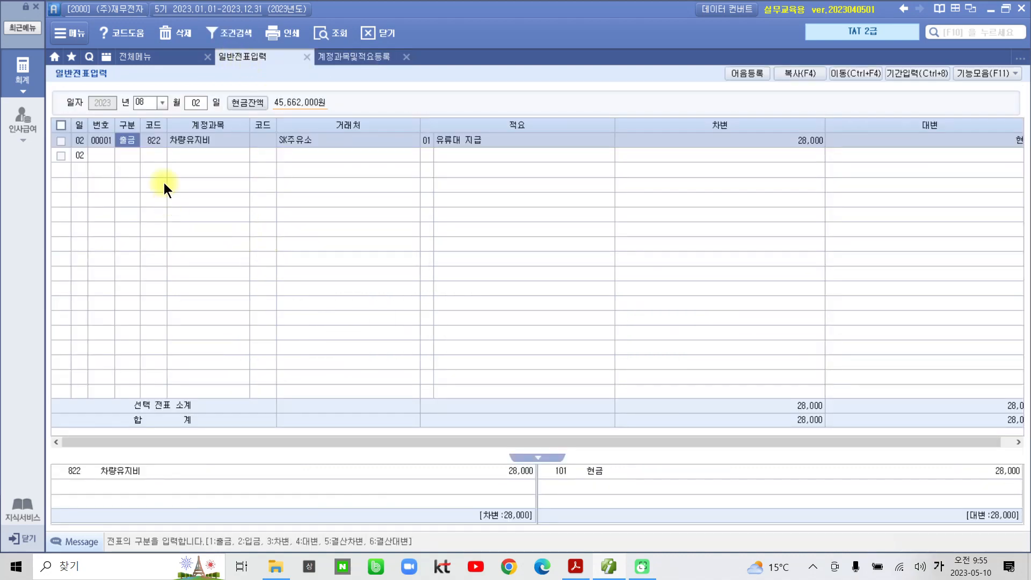
pyautogui.click(191, 138)
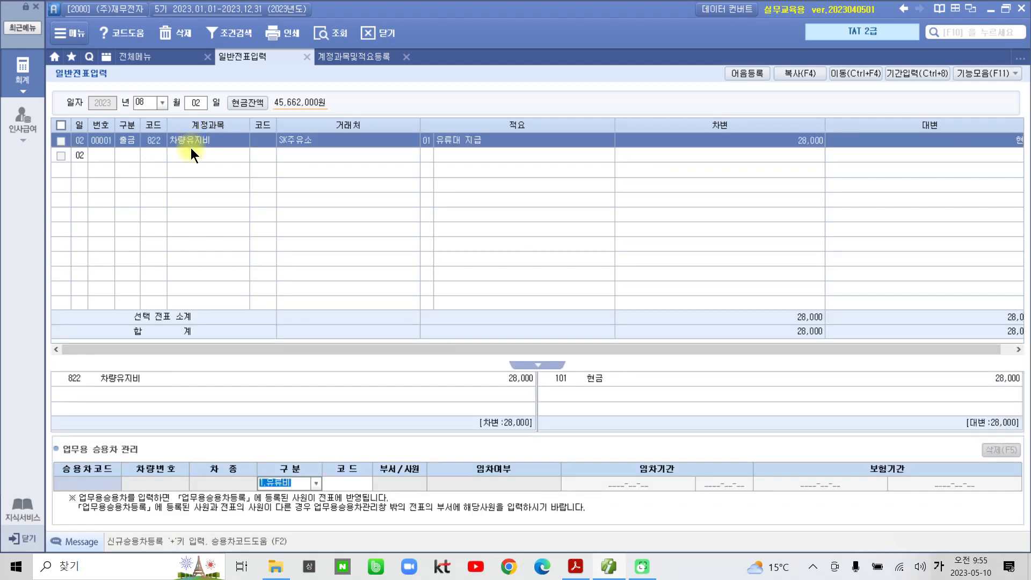
pyautogui.click(279, 487)
pyautogui.press('F2')
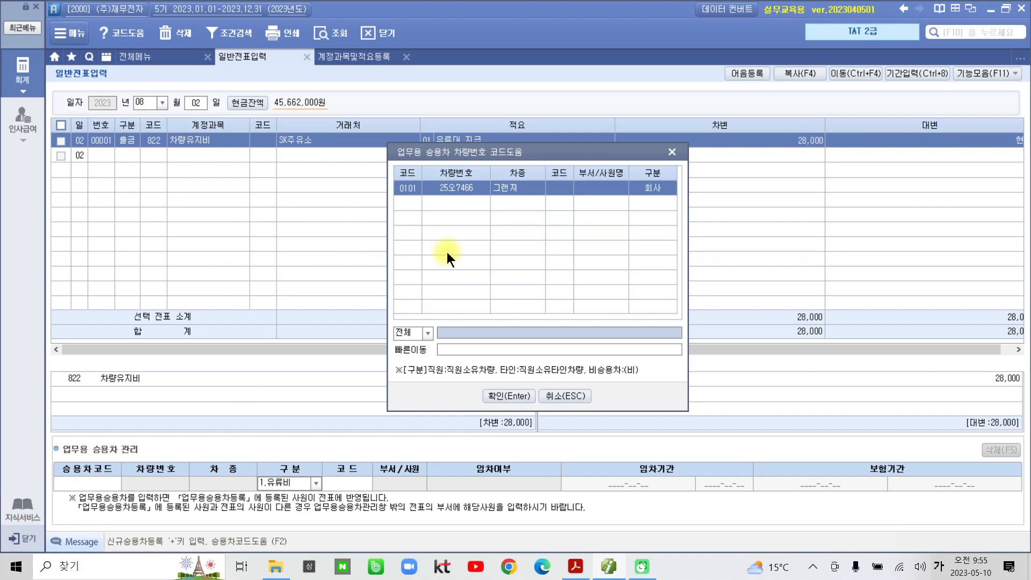
pyautogui.click(493, 396)
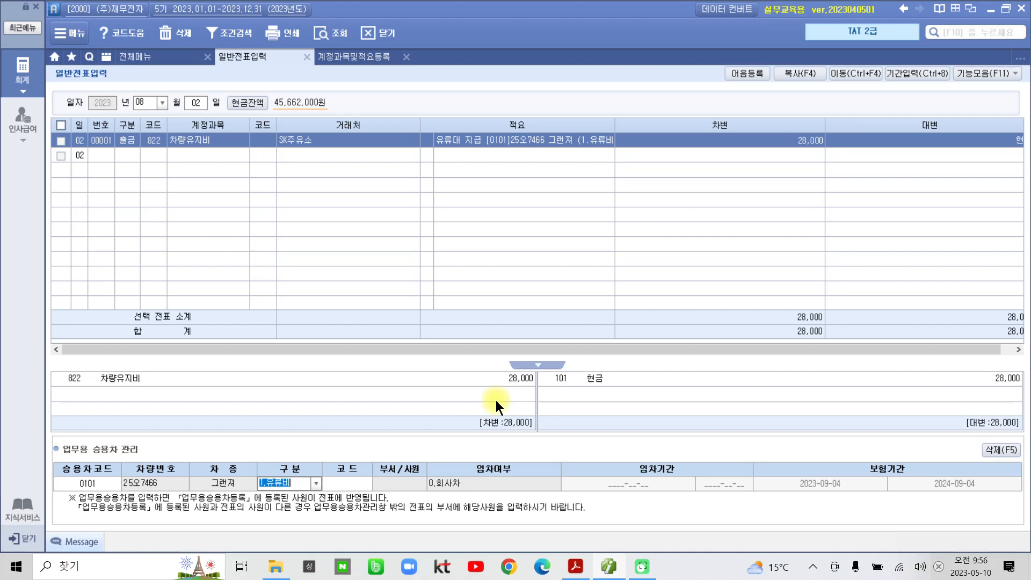
# Keep the car's 구분 as 1.유류비 and complete the 업무용 승용차 관리 line.
pyautogui.click(315, 488)
pyautogui.click(327, 484)
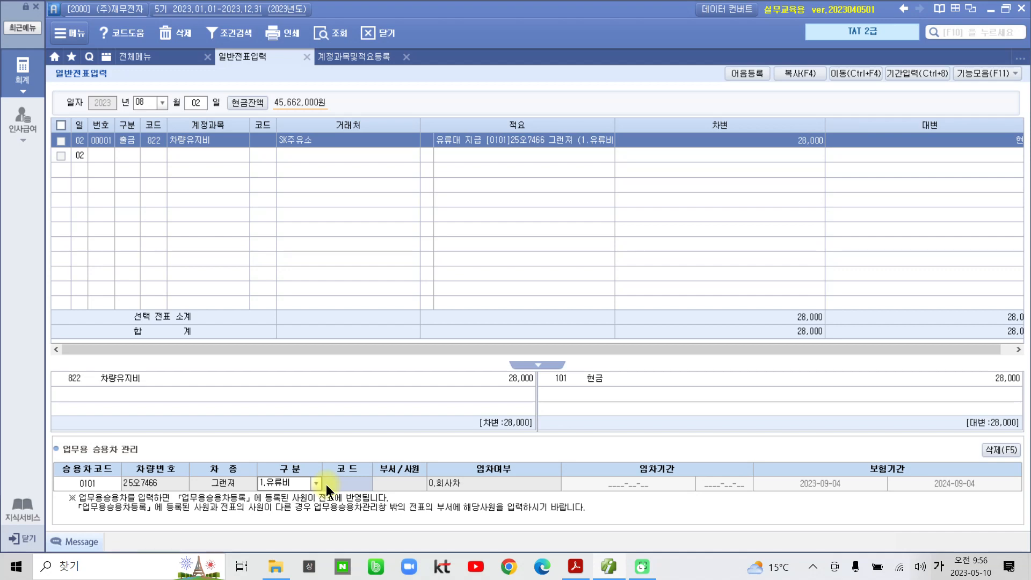
pyautogui.press('Return')
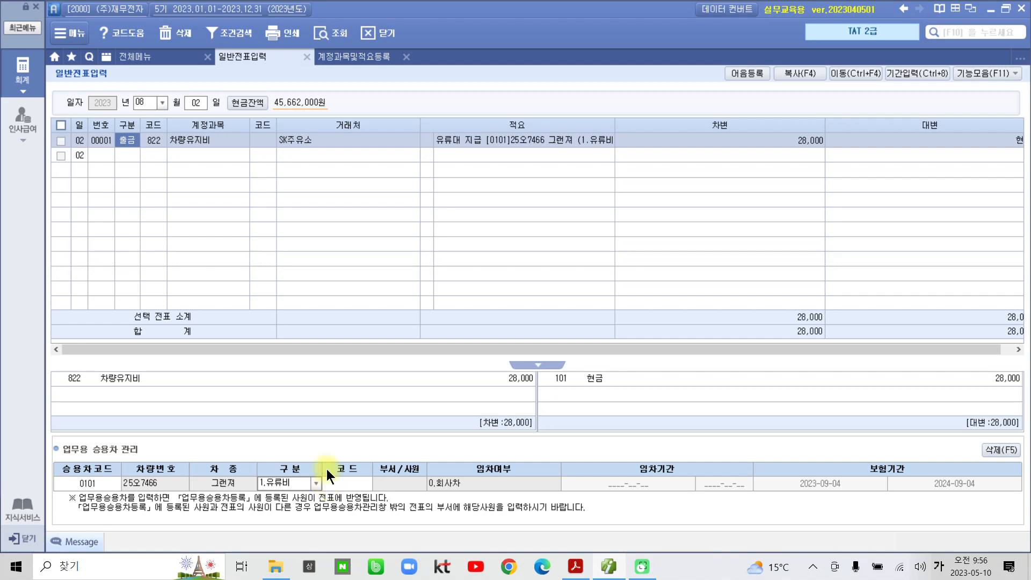
# Show 전체메뉴 and locate 차량비용현황(업무용승용차) in the 전표입력/장부 group.
pyautogui.click(159, 56)
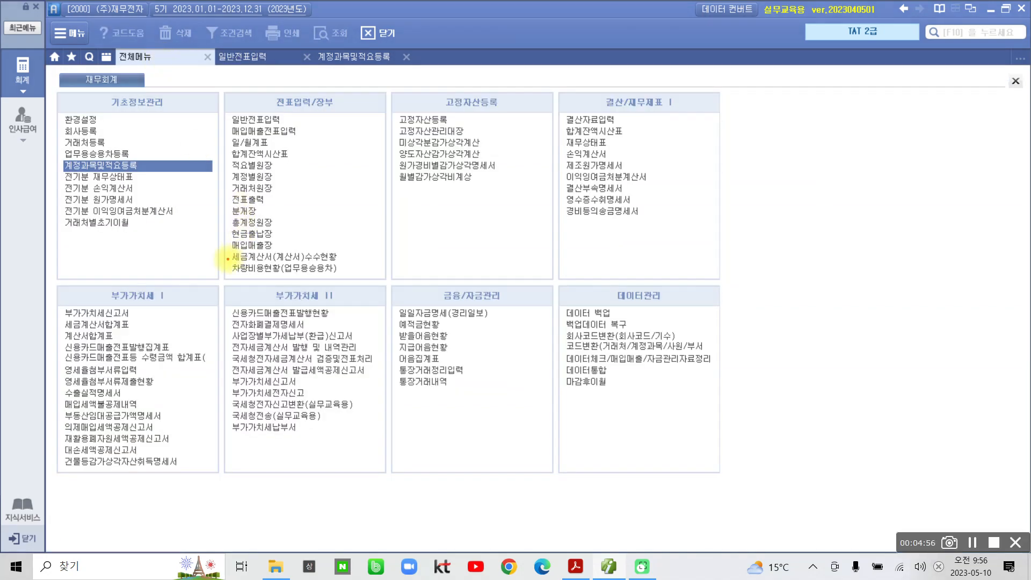
pyautogui.moveTo(228, 258); pyautogui.dragTo(382, 291)
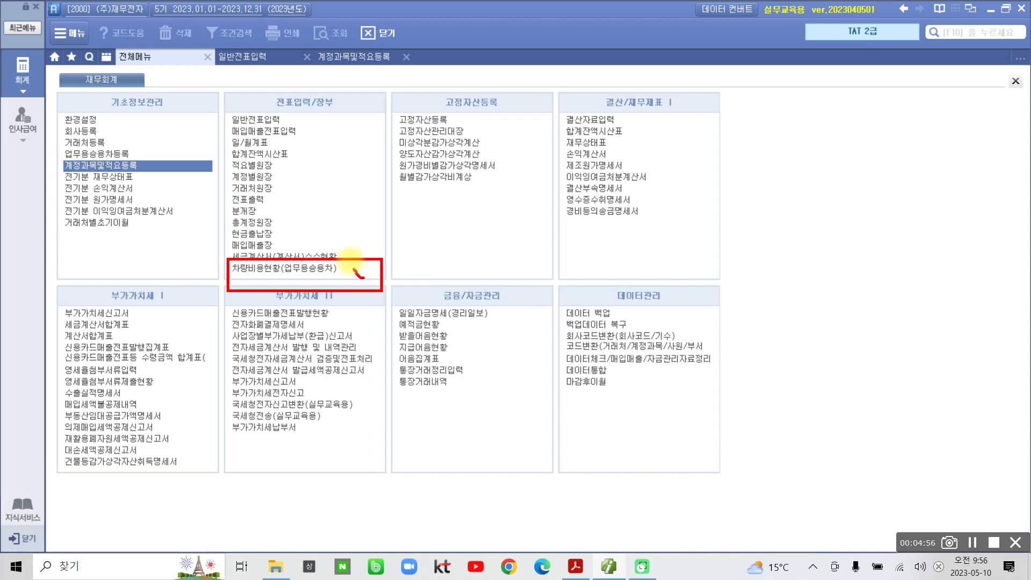
pyautogui.moveTo(352, 261); pyautogui.dragTo(376, 277)
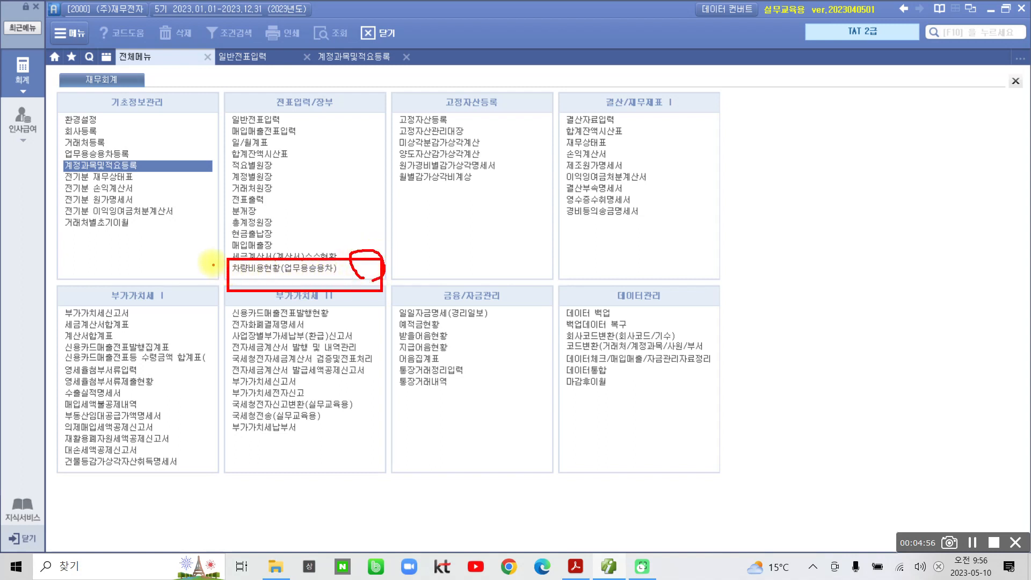
pyautogui.moveTo(213, 265)
pyautogui.mouseDown()
pyautogui.moveTo(218, 272)
pyautogui.moveTo(235, 259)
pyautogui.mouseUp()
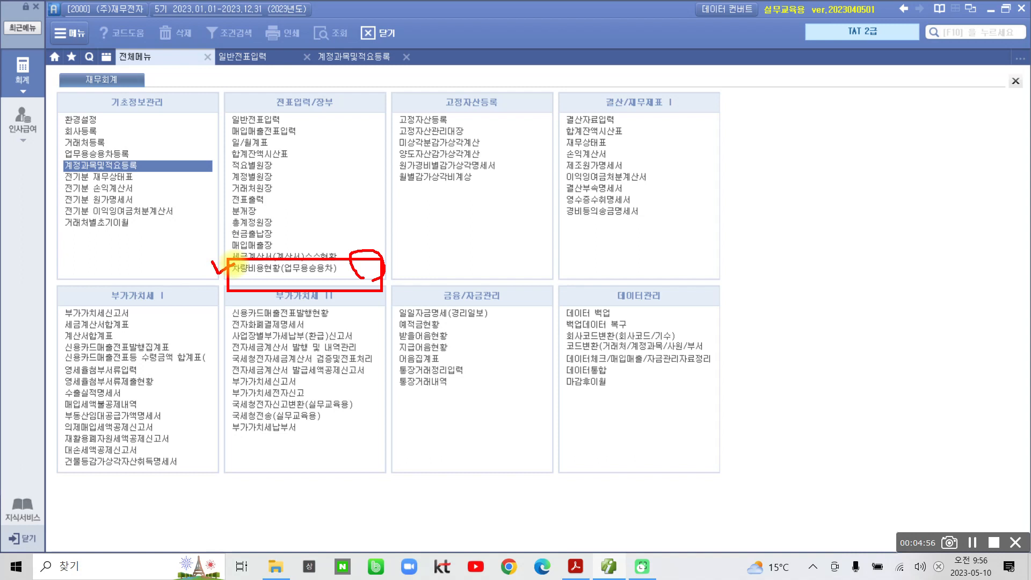
pyautogui.press('Escape')
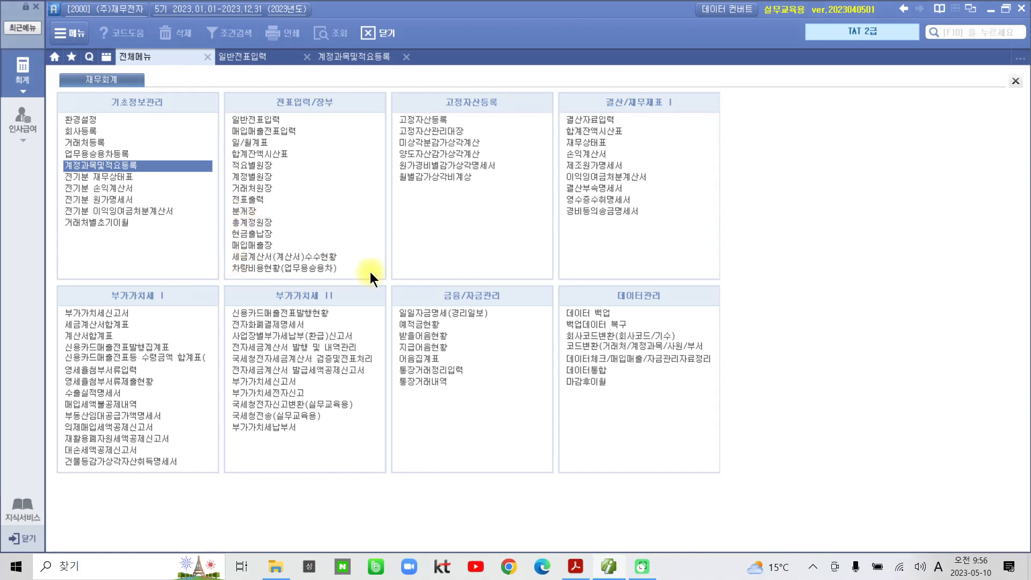
pyautogui.click(263, 56)
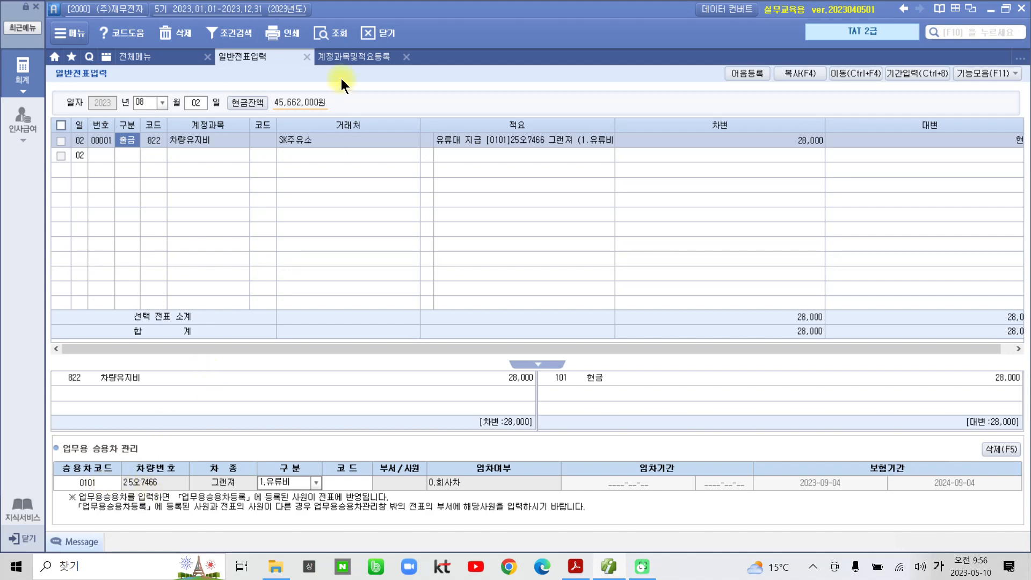
pyautogui.click(157, 58)
pyautogui.click(246, 59)
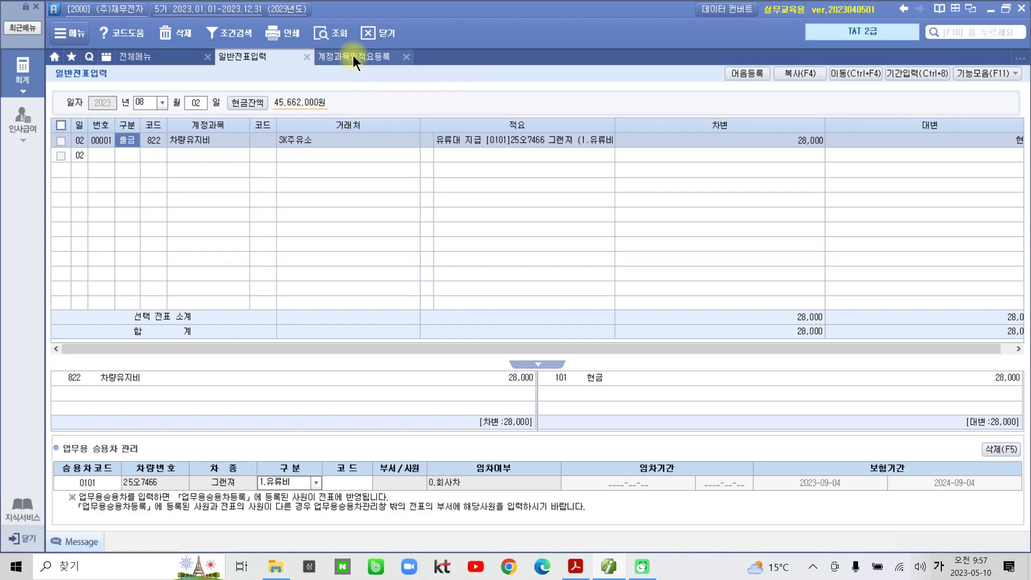
pyautogui.click(353, 56)
pyautogui.click(243, 60)
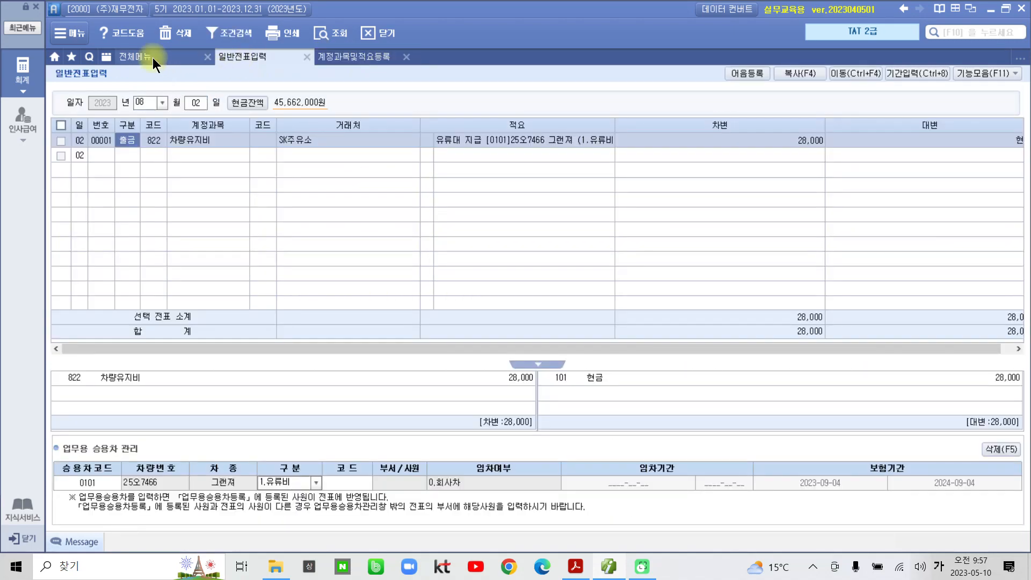
pyautogui.click(153, 56)
pyautogui.click(295, 57)
pyautogui.click(343, 57)
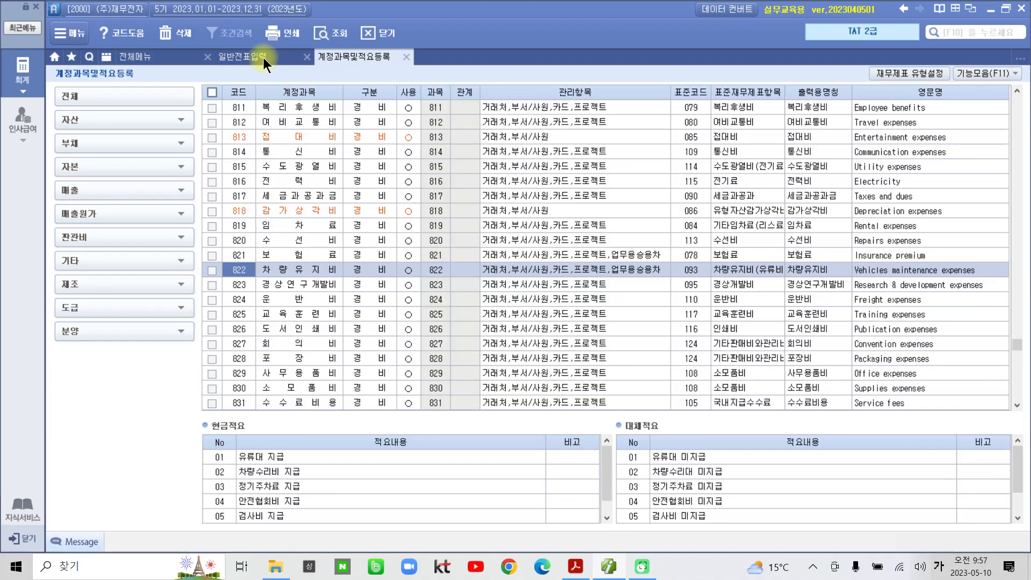
pyautogui.click(263, 57)
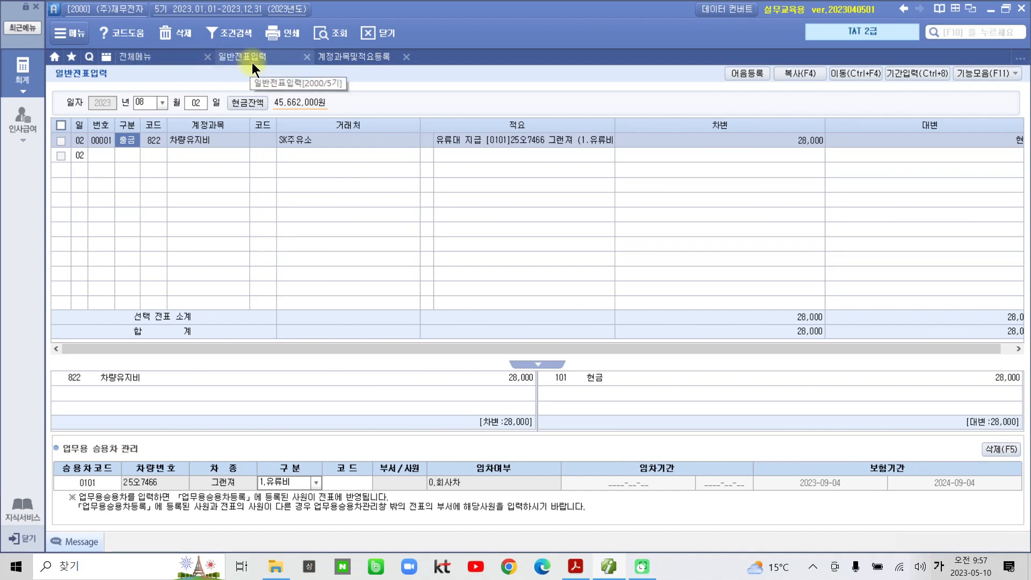
# Switch to the PDF in Adobe Acrobat Reader and highlight the heading 입금전표 작성하기 and the word 현금 in its transaction text.
pyautogui.click(574, 570)
pyautogui.scroll(-7, 488, 478)
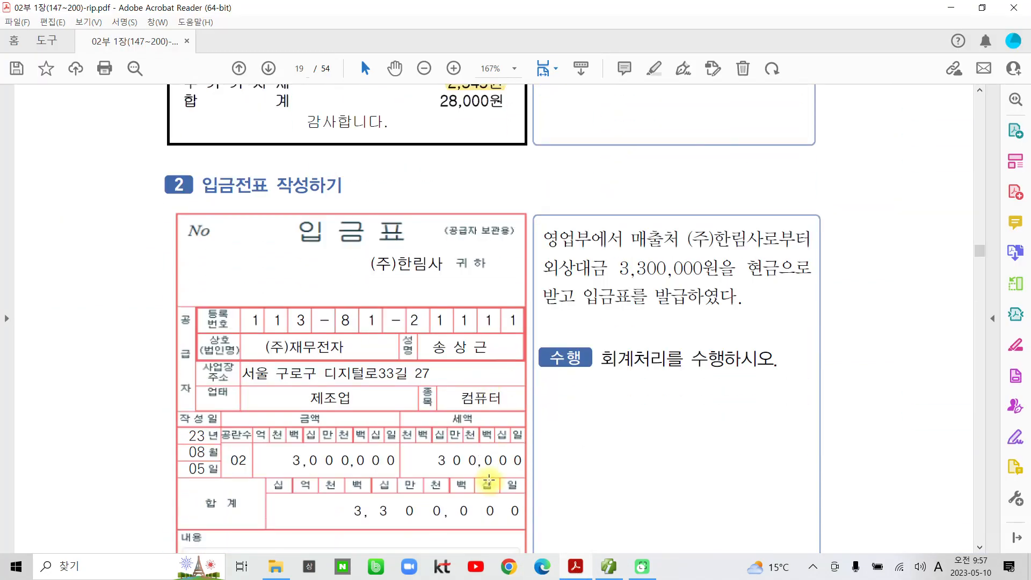
pyautogui.scroll(-1, 488, 479)
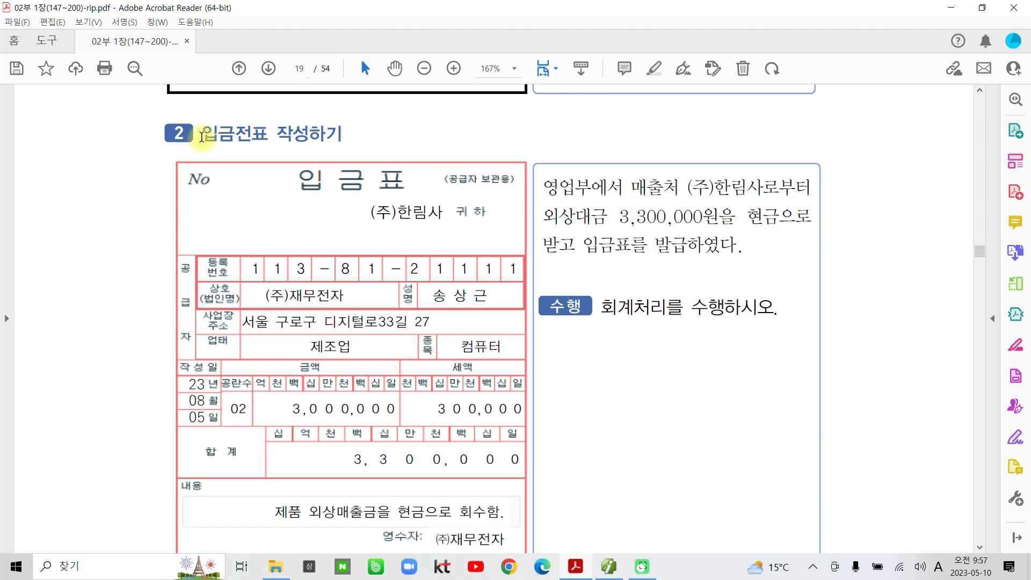
pyautogui.moveTo(202, 136); pyautogui.dragTo(343, 134)
pyautogui.click(337, 161)
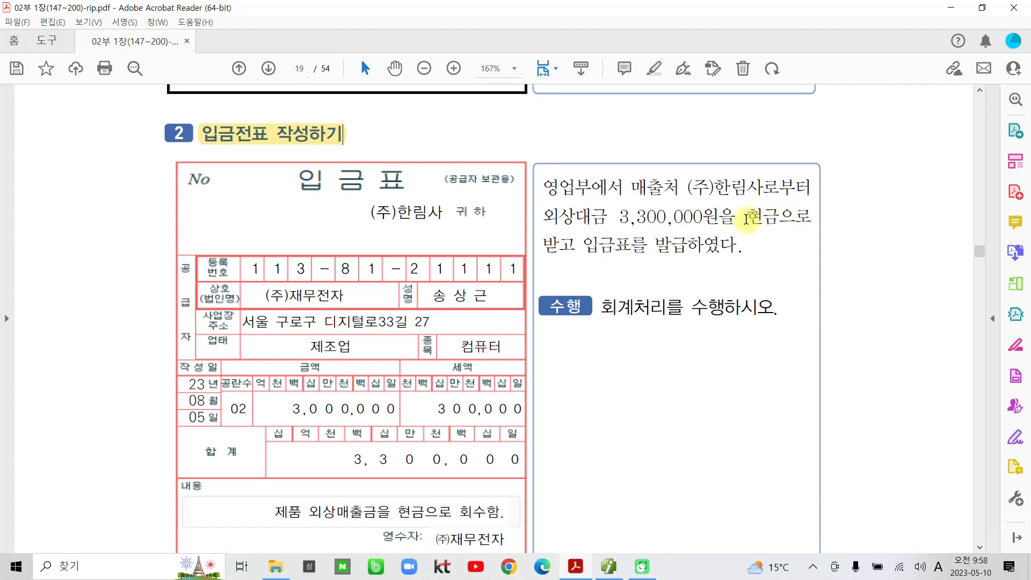
pyautogui.moveTo(746, 216); pyautogui.dragTo(773, 216)
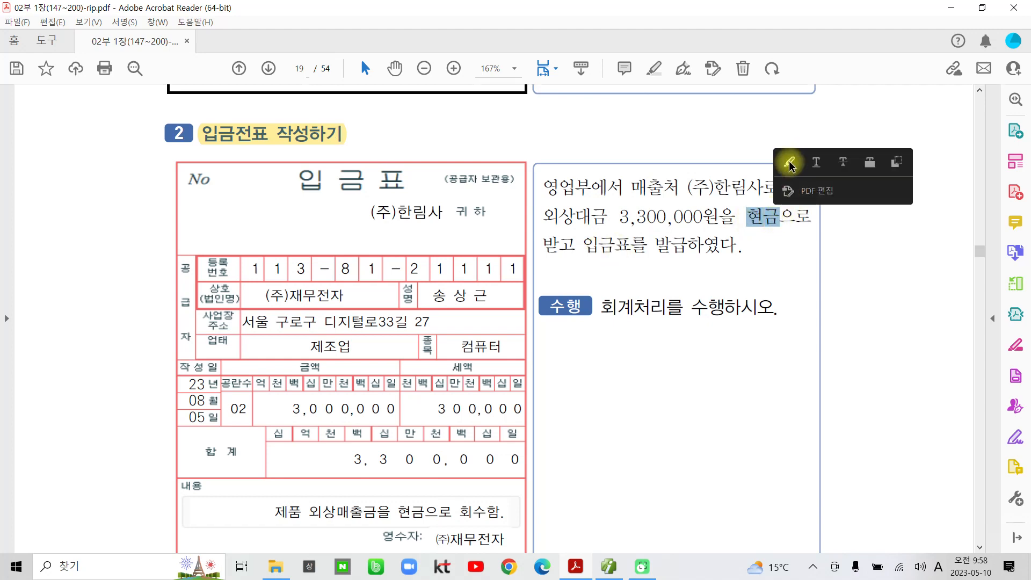
pyautogui.click(792, 161)
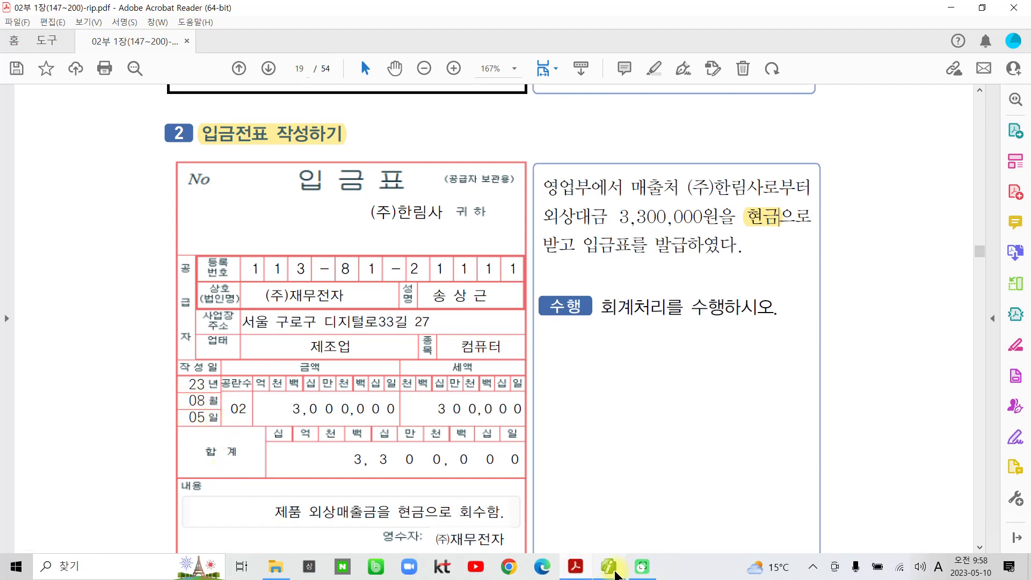
# Switch back to the accounting program and set the 일반전표입력 day to 05 in August.
pyautogui.click(608, 566)
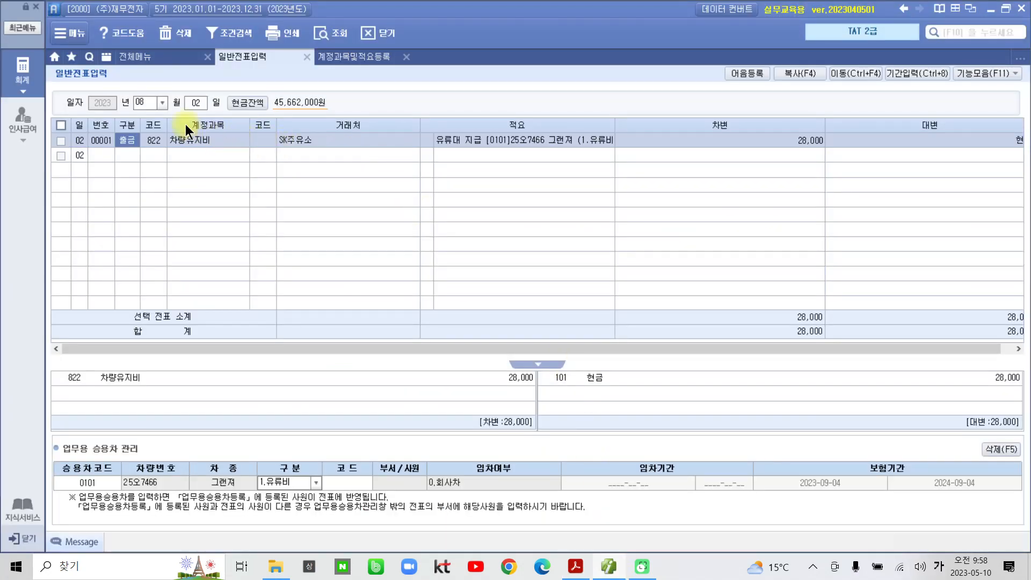
pyautogui.click(195, 104)
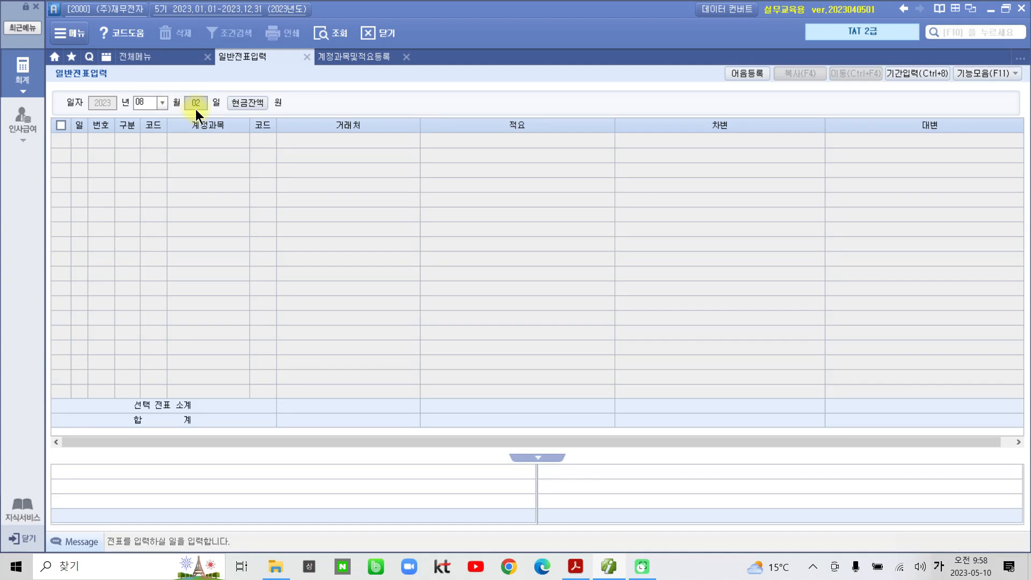
pyautogui.write('9')
pyautogui.press('Return')
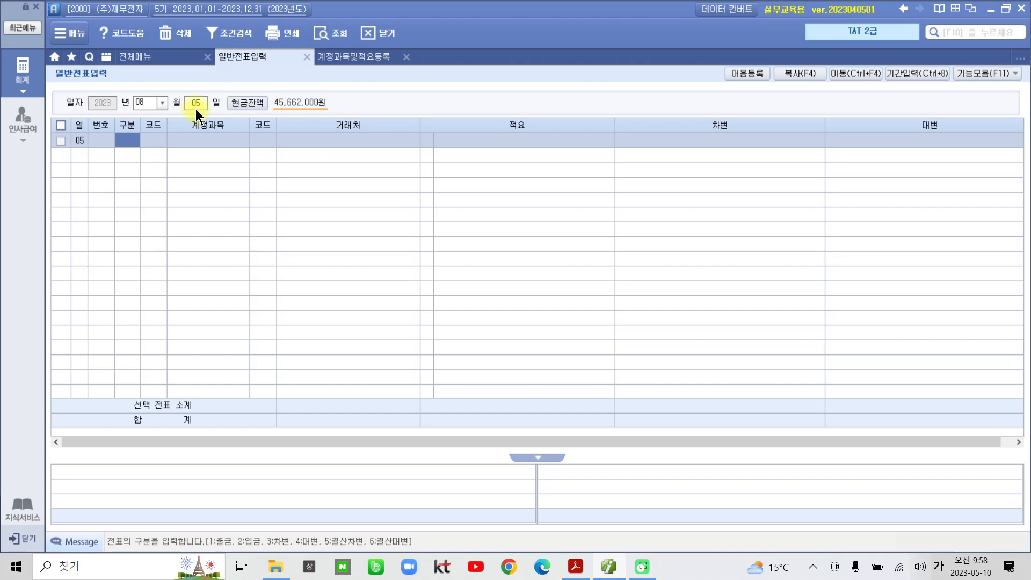
# Start a 입금 entry for account 108 외상매출금 with (주)한림사 as the 거래처, found by looking up 한림.
pyautogui.press('2')
pyautogui.press('Return')
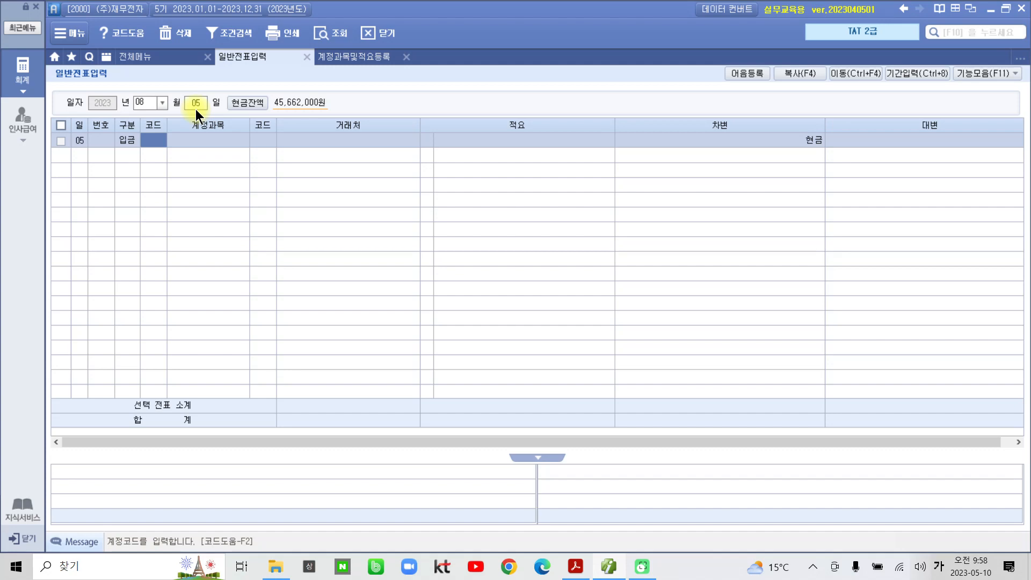
pyautogui.write('108')
pyautogui.press('Return')
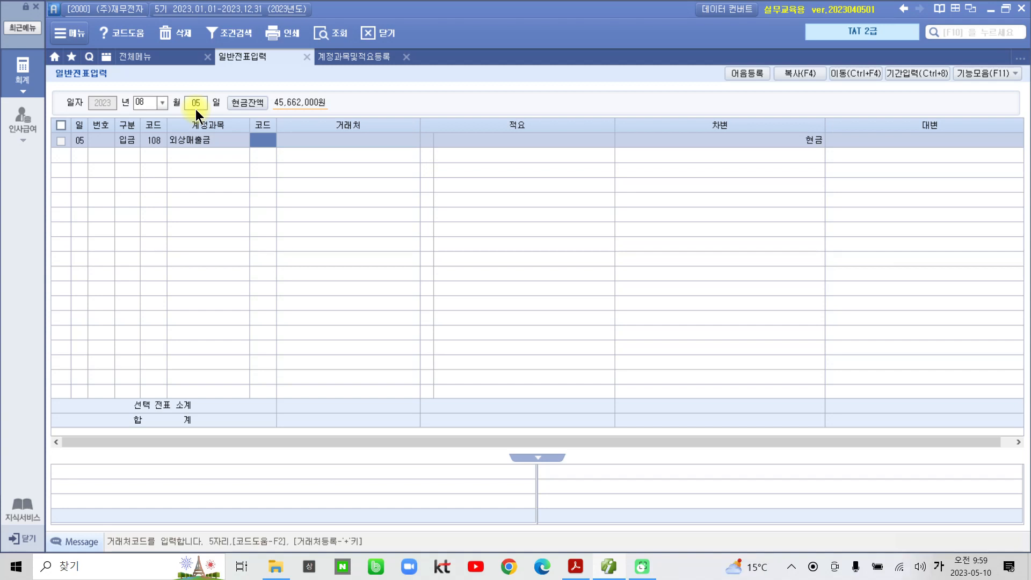
pyautogui.write('한ㄹㅣㅁ')
pyautogui.press('Return')
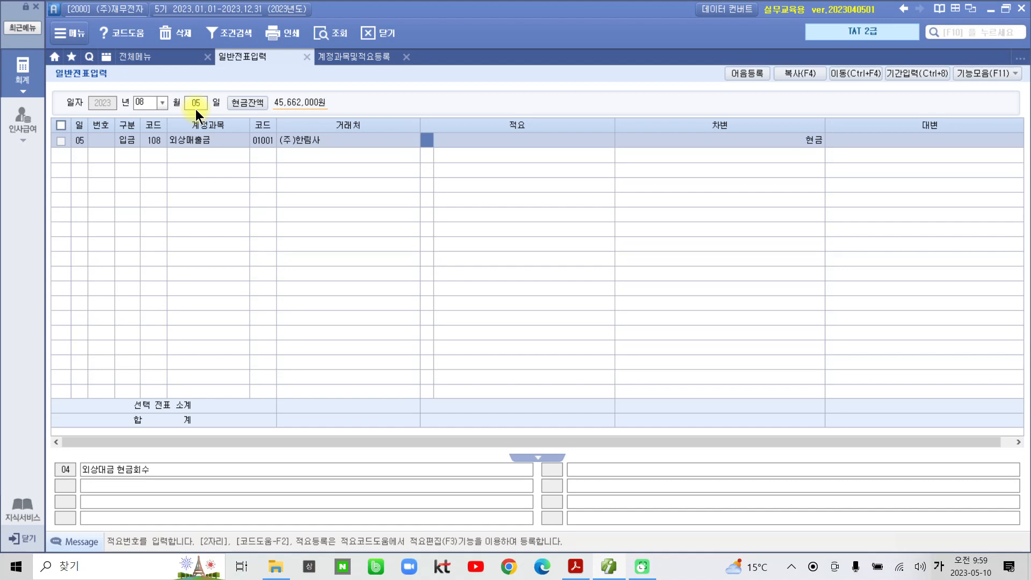
# Set the 적요 to 04 외상대금 현금회수 and record a credit amount of 3,300,000 for the 외상매출금 entry.
pyautogui.write('4')
pyautogui.press('Return')
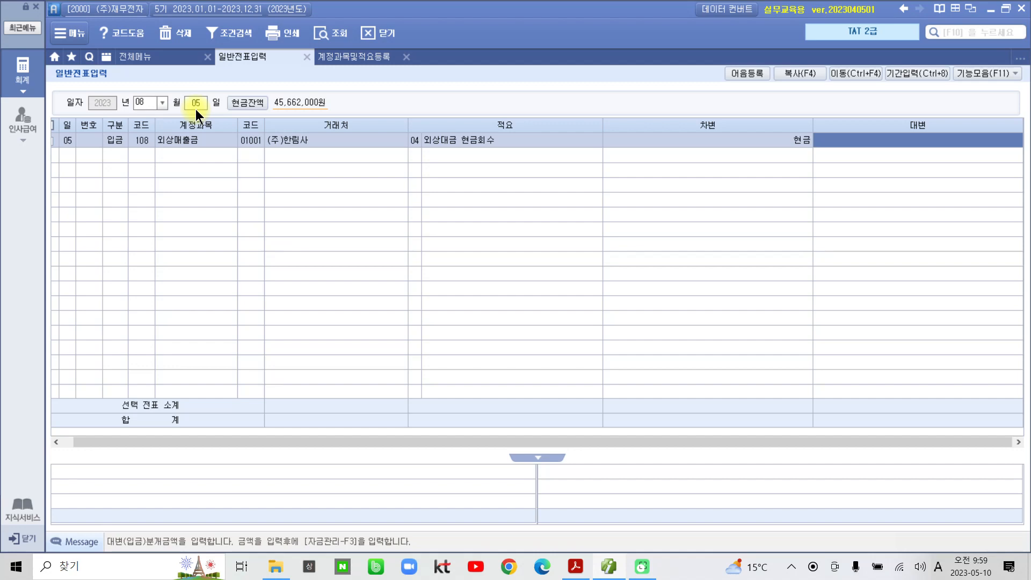
pyautogui.write('3,300,00')
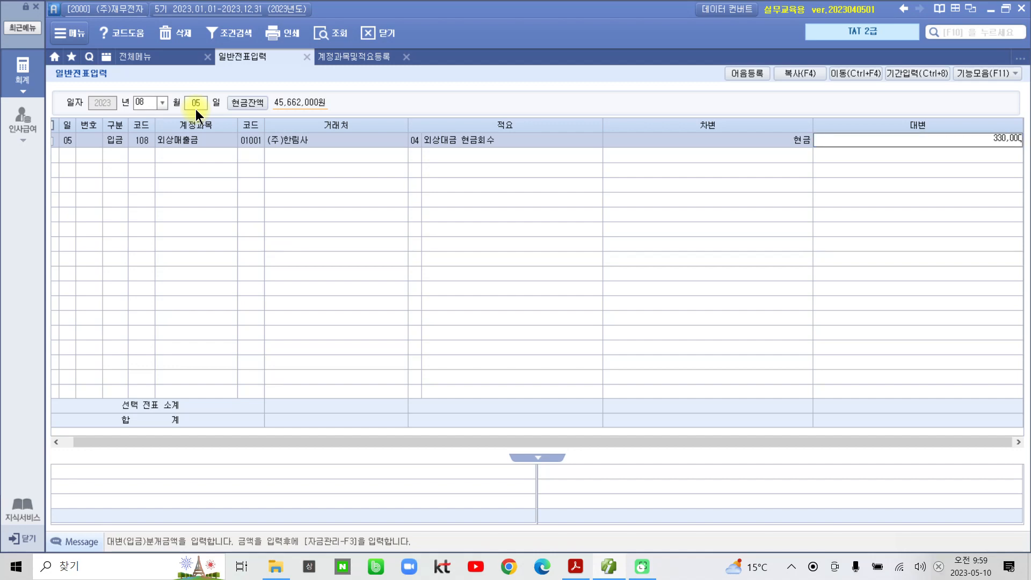
pyautogui.write('0')
pyautogui.press('Return')
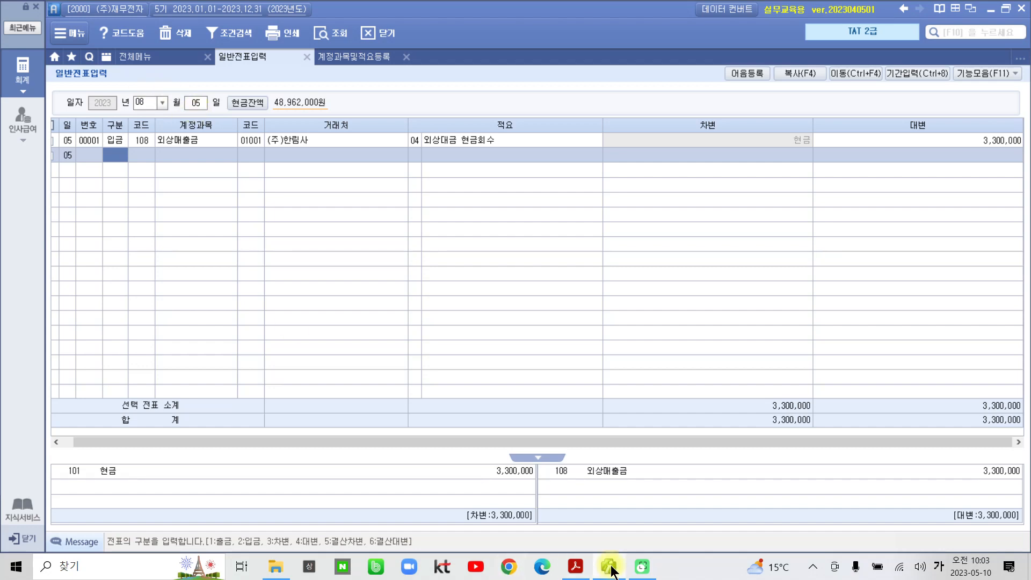
# Switch to the PDF in Adobe Acrobat Reader and read the 입금증 under section 3, 대체전표 작성하기.
pyautogui.click(575, 566)
pyautogui.scroll(-5, 564, 476)
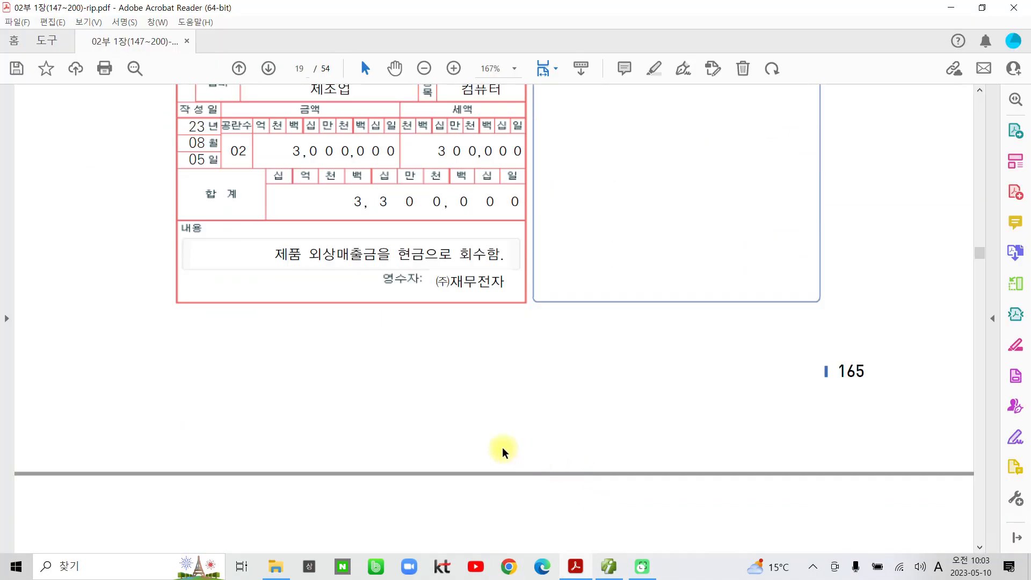
pyautogui.scroll(-5, 501, 451)
pyautogui.scroll(-5, 499, 451)
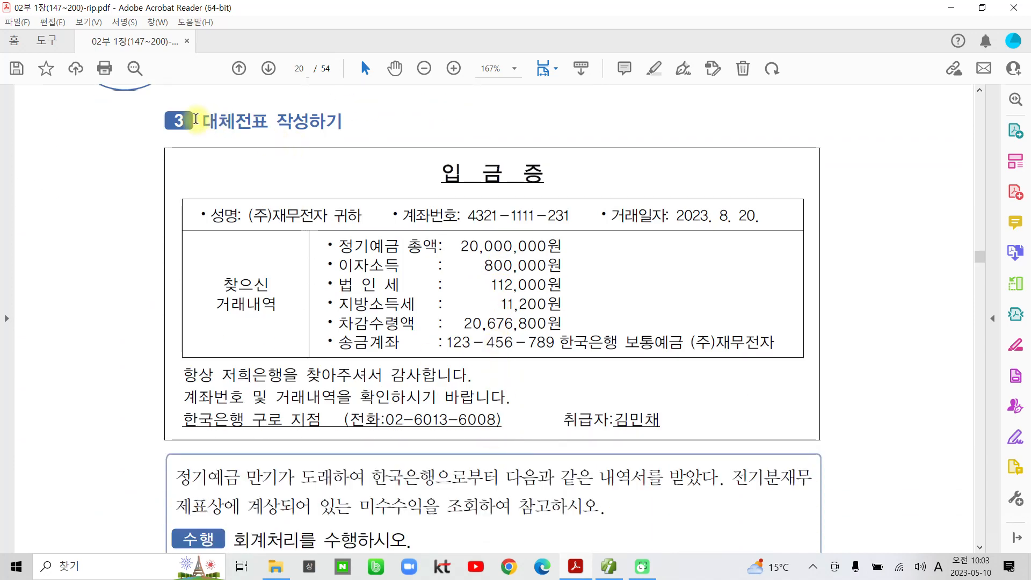
# Highlight the heading 대체전표 작성하기 and the term 미수수익을 in the task text below the 입금증.
pyautogui.moveTo(196, 119); pyautogui.dragTo(343, 123)
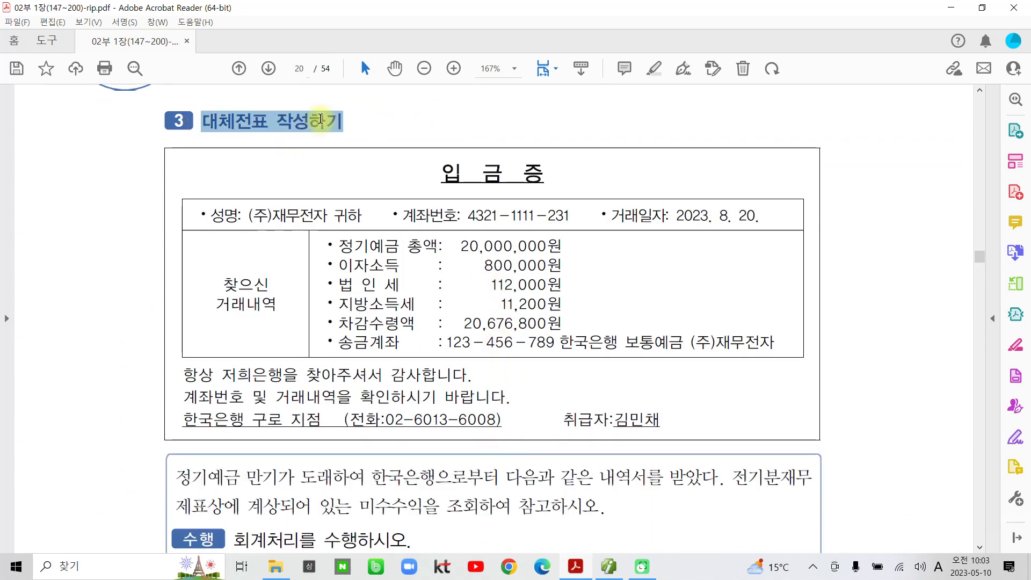
pyautogui.click(338, 150)
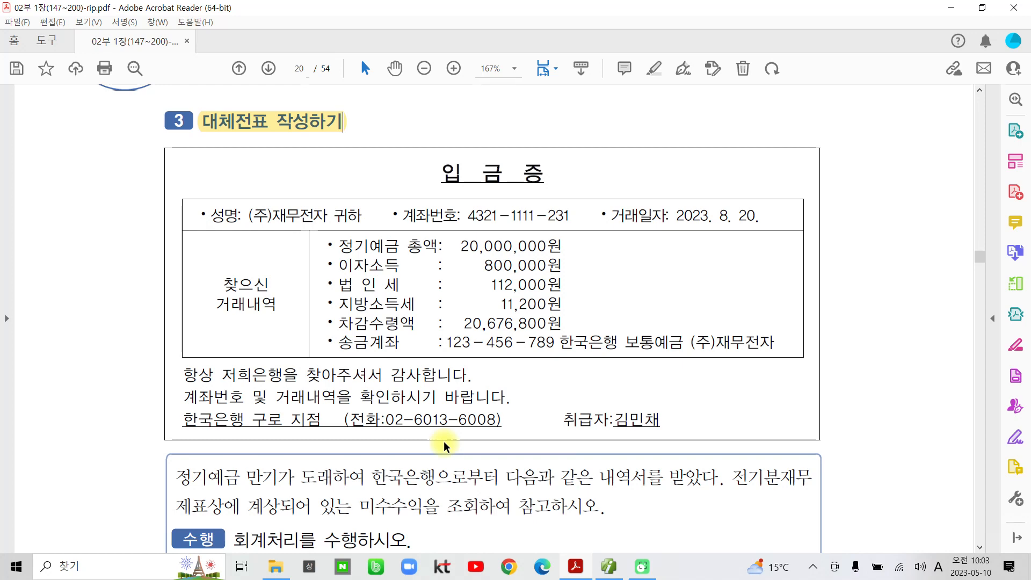
pyautogui.scroll(-1, 445, 448)
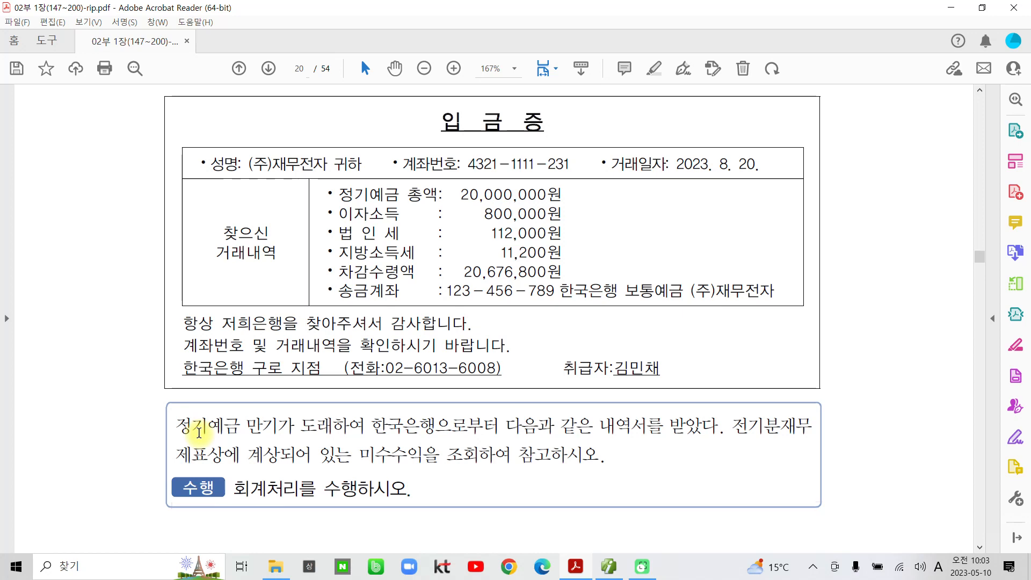
pyautogui.moveTo(359, 454); pyautogui.dragTo(440, 457)
pyautogui.click(444, 410)
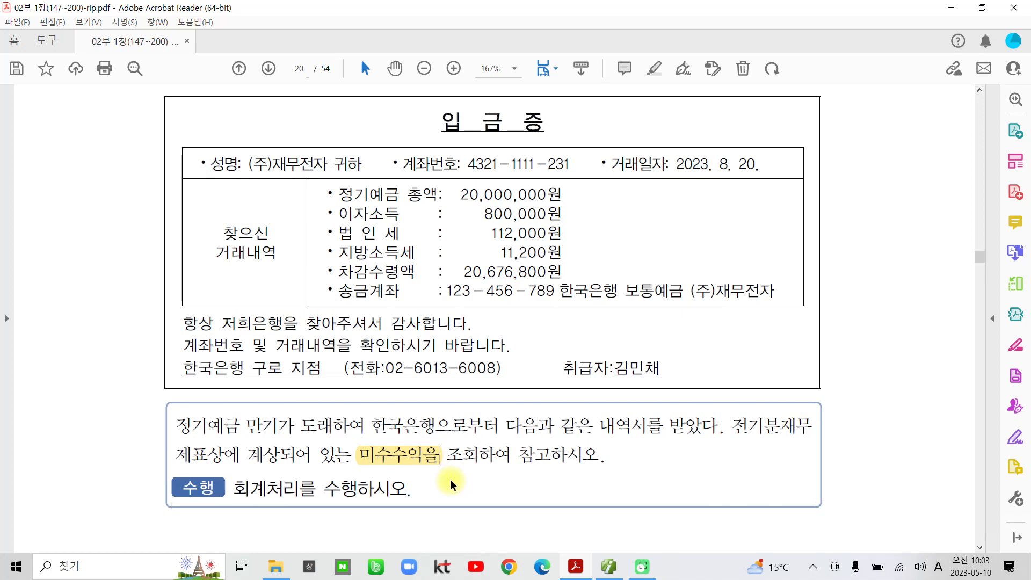
# Circle 미수수익 and 정기예금 in red in the task text and handwrite the note 수익의 예상 beside 미수수익.
pyautogui.moveTo(451, 480)
pyautogui.mouseDown()
pyautogui.moveTo(409, 477)
pyautogui.moveTo(436, 420)
pyautogui.moveTo(424, 482)
pyautogui.moveTo(487, 443)
pyautogui.moveTo(551, 441)
pyautogui.moveTo(577, 454)
pyautogui.moveTo(591, 446)
pyautogui.moveTo(597, 467)
pyautogui.moveTo(639, 448)
pyautogui.moveTo(691, 454)
pyautogui.moveTo(712, 438)
pyautogui.moveTo(733, 486)
pyautogui.moveTo(763, 429)
pyautogui.moveTo(800, 419)
pyautogui.moveTo(811, 441)
pyautogui.moveTo(779, 471)
pyautogui.mouseUp()
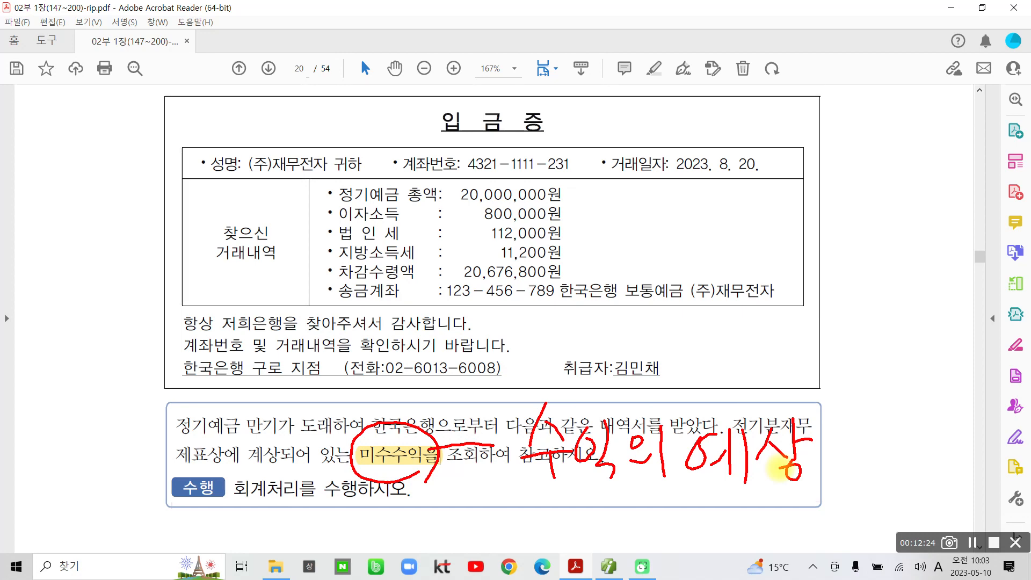
pyautogui.moveTo(205, 437)
pyautogui.mouseDown()
pyautogui.moveTo(185, 432)
pyautogui.moveTo(210, 383)
pyautogui.moveTo(239, 443)
pyautogui.mouseUp()
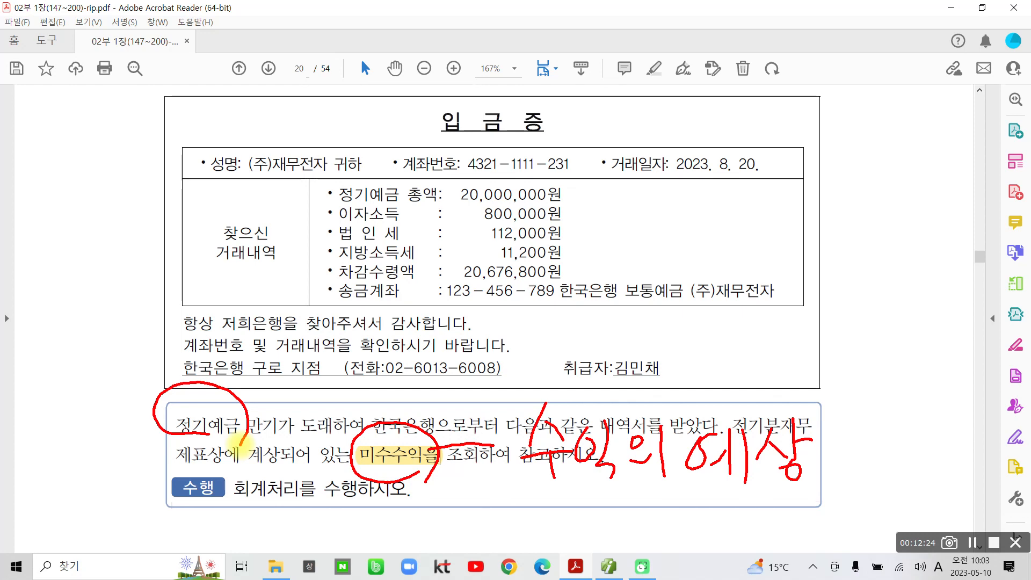
pyautogui.moveTo(384, 421)
pyautogui.mouseDown()
pyautogui.moveTo(361, 430)
pyautogui.moveTo(417, 498)
pyautogui.mouseUp()
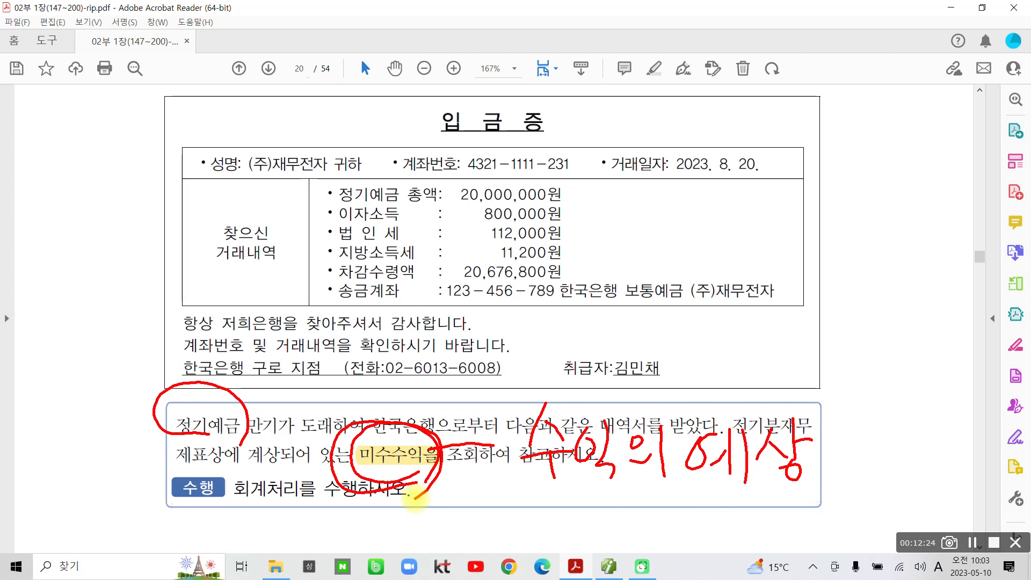
# Circle the 거래일자 and the 이자소득 of 800,000원 in red on the 입금증, link them with a line, and mark 미수수익 again.
pyautogui.moveTo(717, 190)
pyautogui.mouseDown()
pyautogui.moveTo(748, 138)
pyautogui.moveTo(738, 191)
pyautogui.mouseUp()
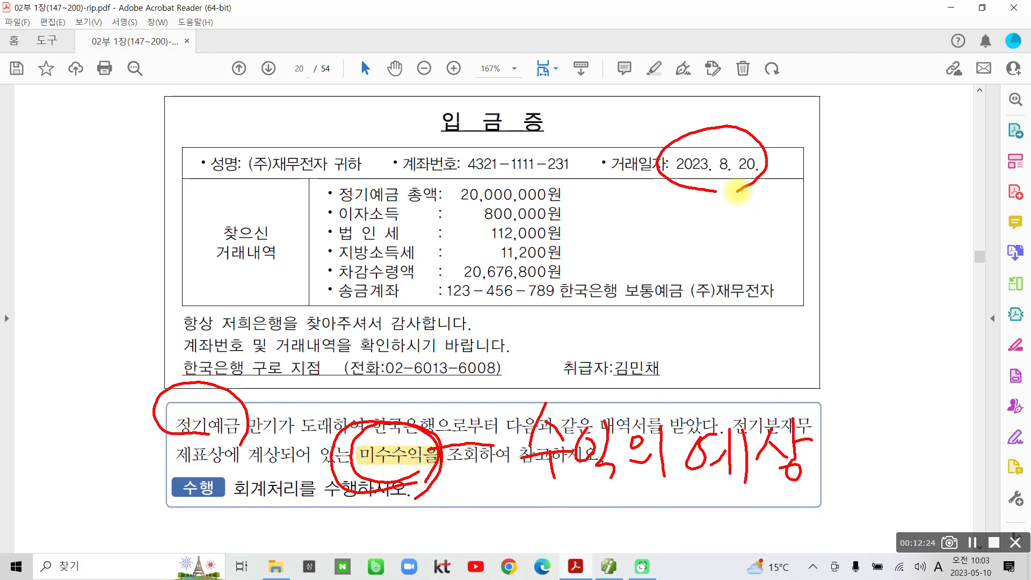
pyautogui.moveTo(473, 207)
pyautogui.mouseDown()
pyautogui.moveTo(475, 219)
pyautogui.moveTo(574, 217)
pyautogui.moveTo(529, 203)
pyautogui.moveTo(472, 206)
pyautogui.mouseUp()
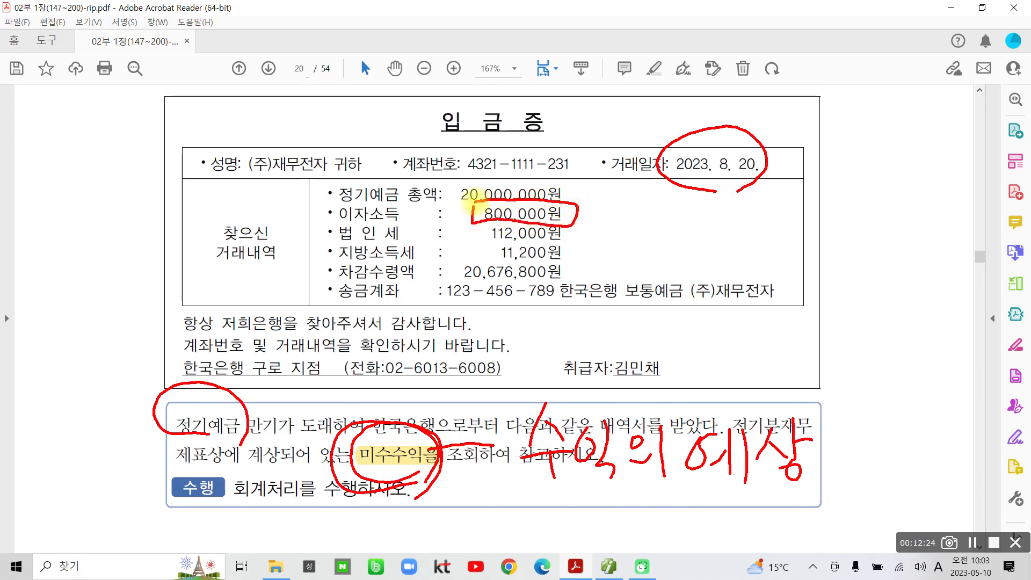
pyautogui.moveTo(318, 211)
pyautogui.mouseDown()
pyautogui.moveTo(394, 221)
pyautogui.moveTo(374, 204)
pyautogui.moveTo(318, 209)
pyautogui.mouseUp()
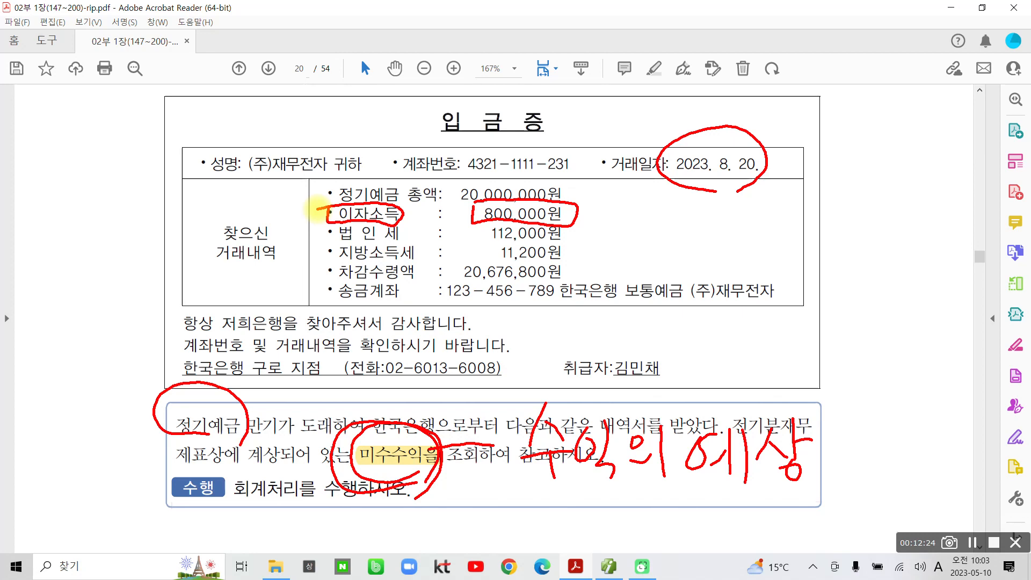
pyautogui.moveTo(412, 394)
pyautogui.mouseDown()
pyautogui.moveTo(433, 427)
pyautogui.moveTo(454, 407)
pyautogui.mouseUp()
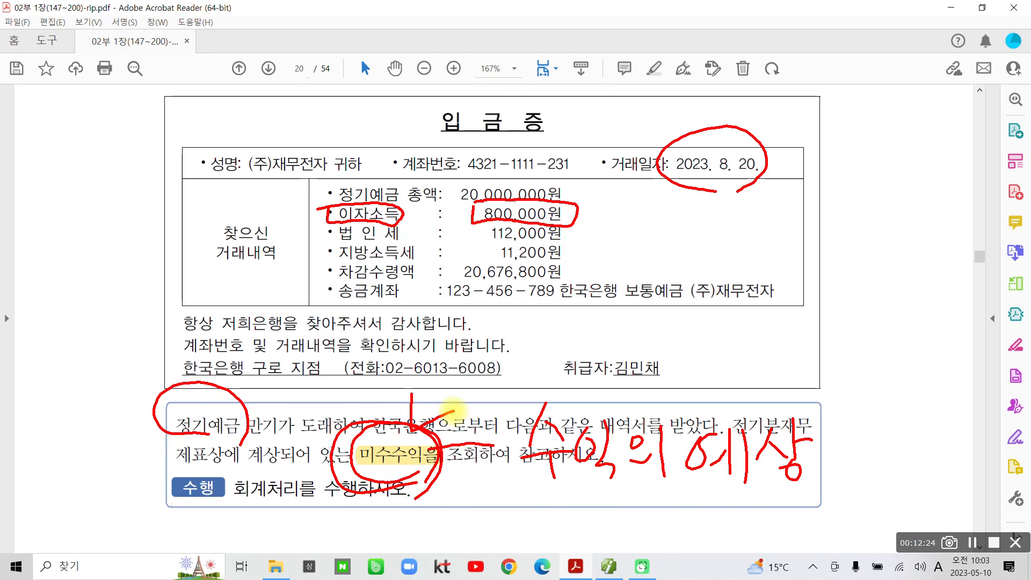
pyautogui.moveTo(728, 200)
pyautogui.mouseDown()
pyautogui.moveTo(698, 194)
pyautogui.moveTo(762, 131)
pyautogui.moveTo(740, 192)
pyautogui.mouseUp()
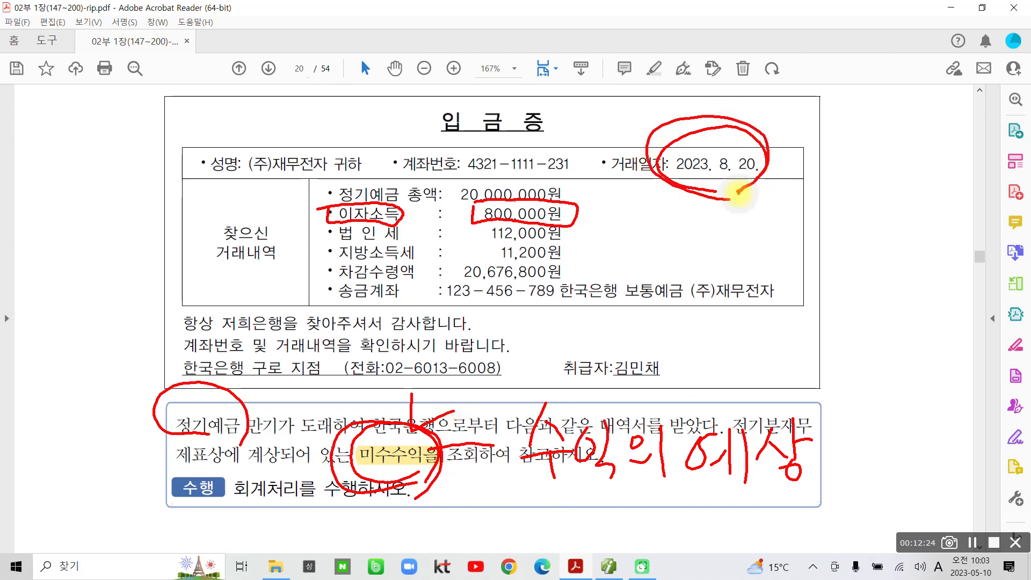
pyautogui.moveTo(575, 219); pyautogui.dragTo(683, 194)
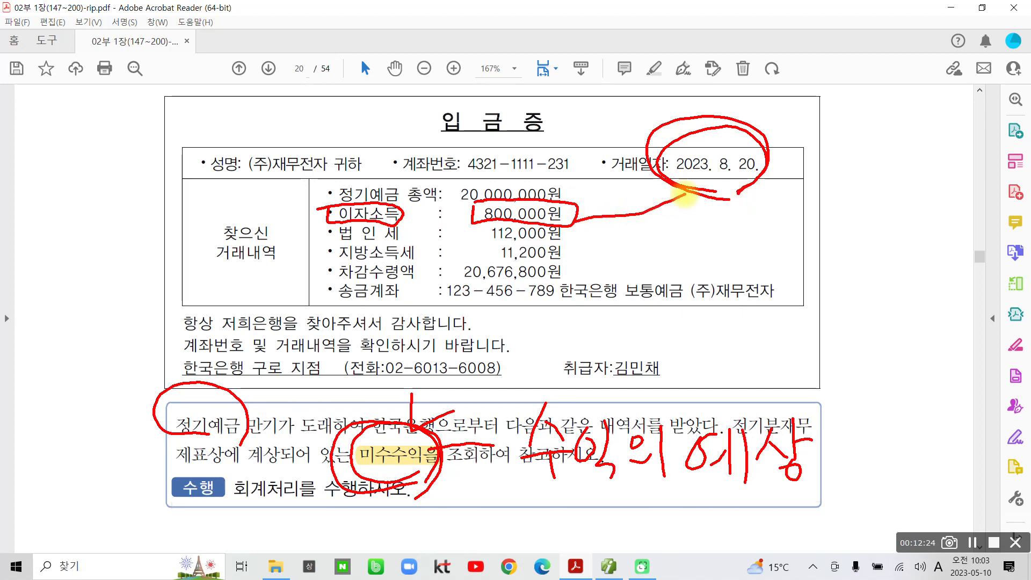
pyautogui.moveTo(349, 456)
pyautogui.mouseDown()
pyautogui.moveTo(446, 463)
pyautogui.moveTo(344, 428)
pyautogui.mouseUp()
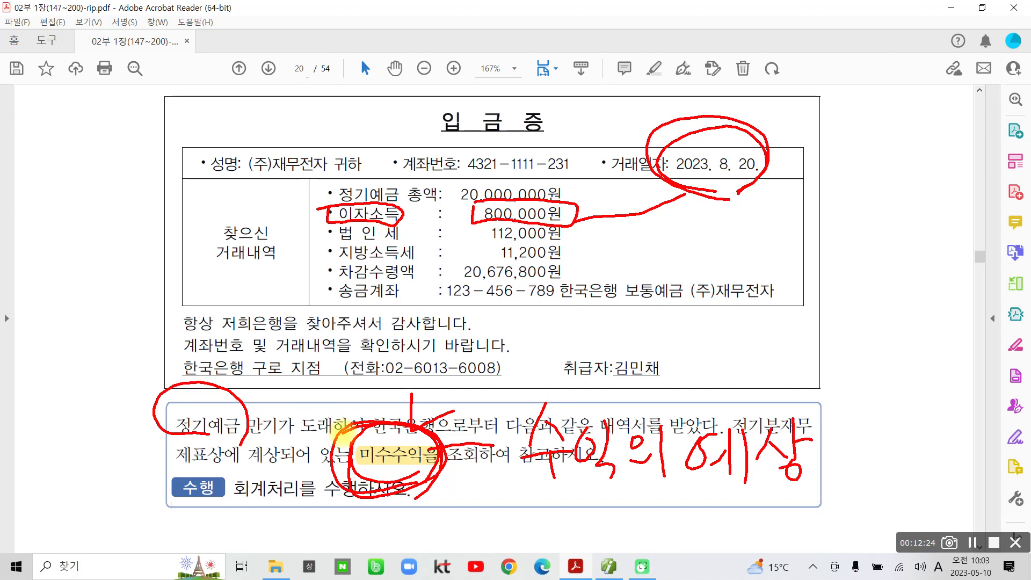
pyautogui.moveTo(699, 203)
pyautogui.mouseDown()
pyautogui.moveTo(674, 202)
pyautogui.moveTo(653, 135)
pyautogui.moveTo(763, 131)
pyautogui.moveTo(739, 198)
pyautogui.moveTo(692, 197)
pyautogui.moveTo(662, 164)
pyautogui.mouseUp()
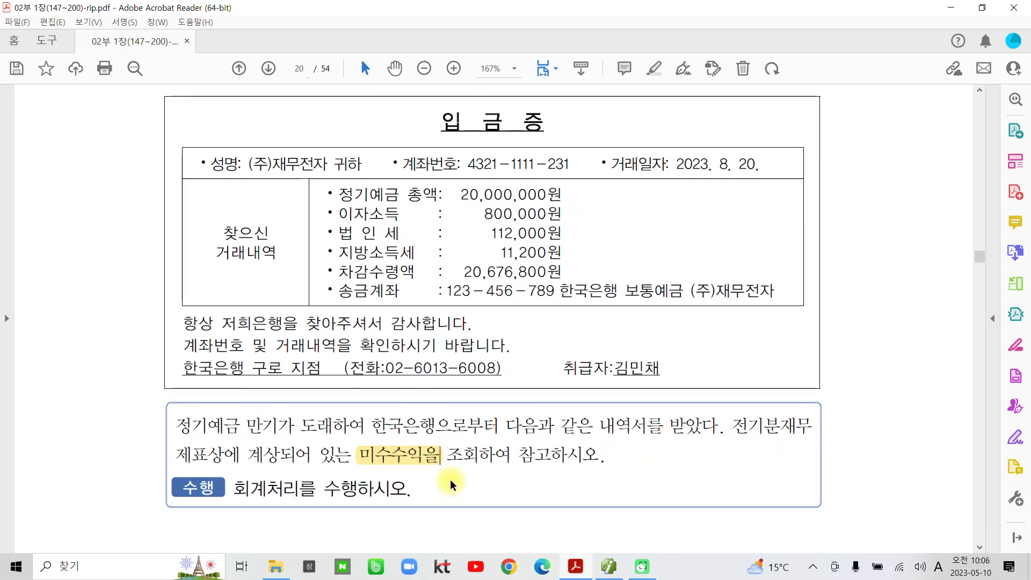
# Circle the 거래일자 2023. 8. 20. on the 입금증 in red and clear the drawing.
pyautogui.hotkey('ctrl', '2')
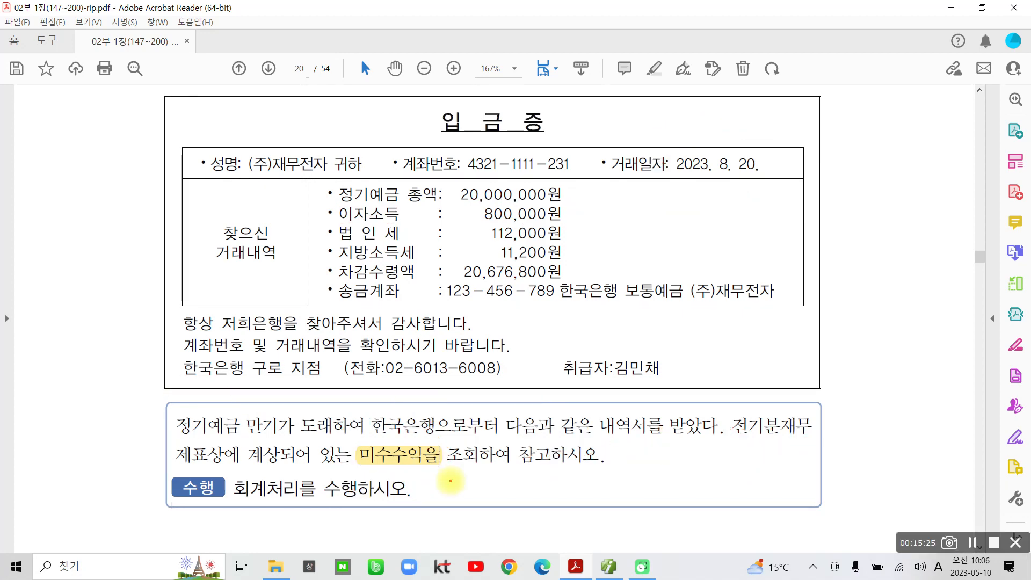
pyautogui.moveTo(693, 195)
pyautogui.mouseDown()
pyautogui.moveTo(713, 121)
pyautogui.moveTo(744, 219)
pyautogui.mouseUp()
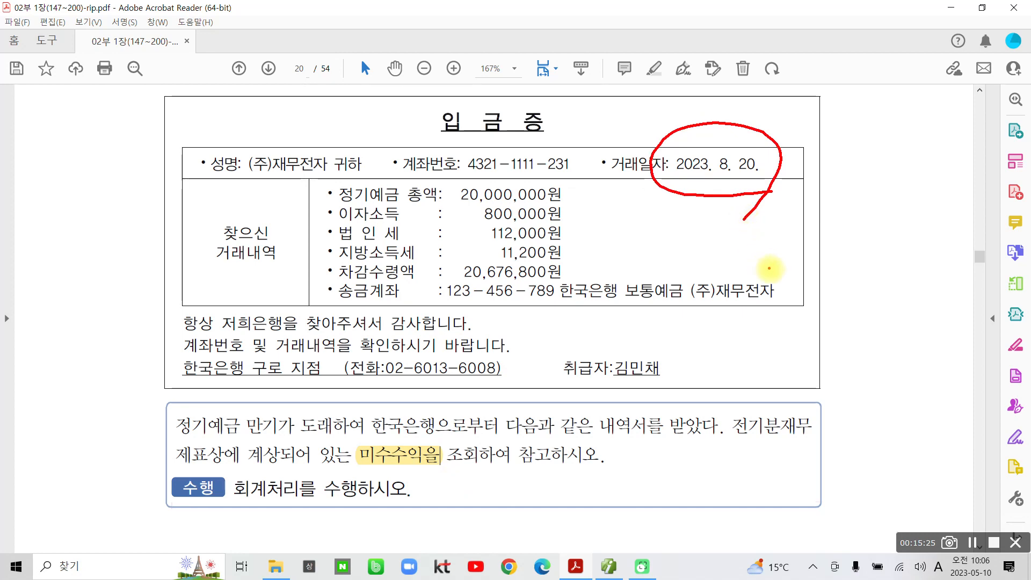
pyautogui.hotkey('ctrl', '2')
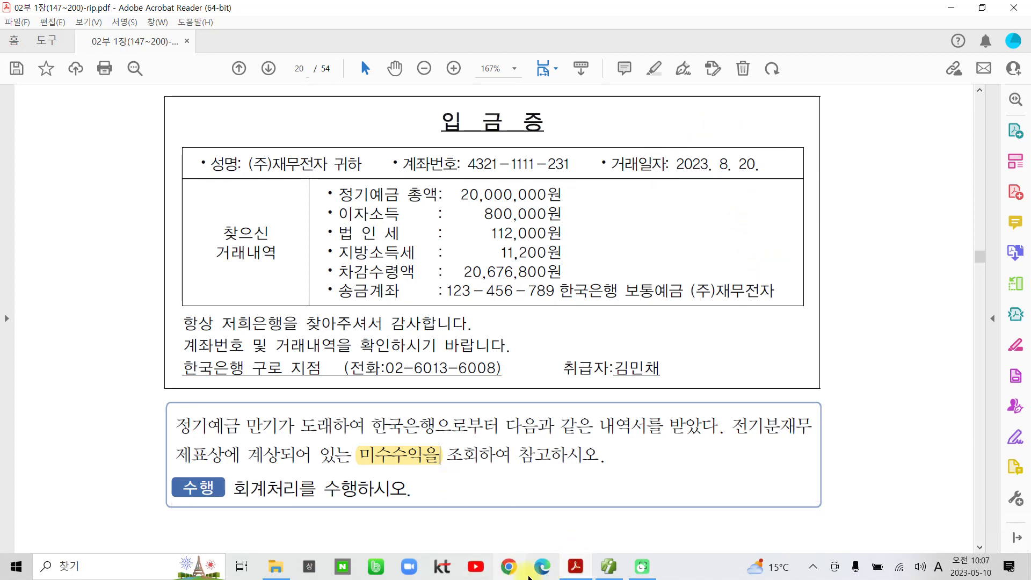
# Switch back to the accounting program and query the 합계잔액시산표 as of 08월 20일.
pyautogui.click(609, 567)
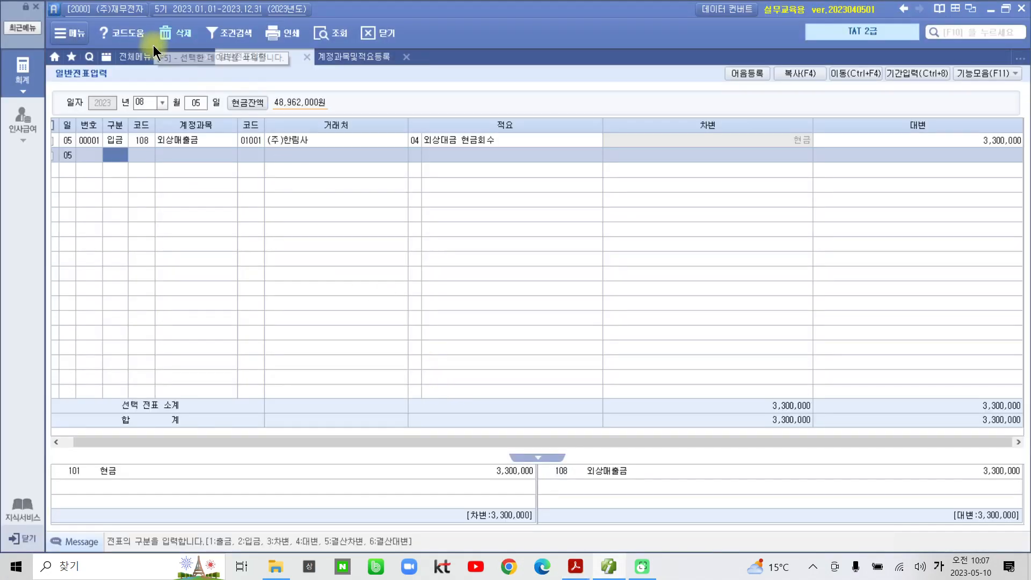
pyautogui.click(152, 55)
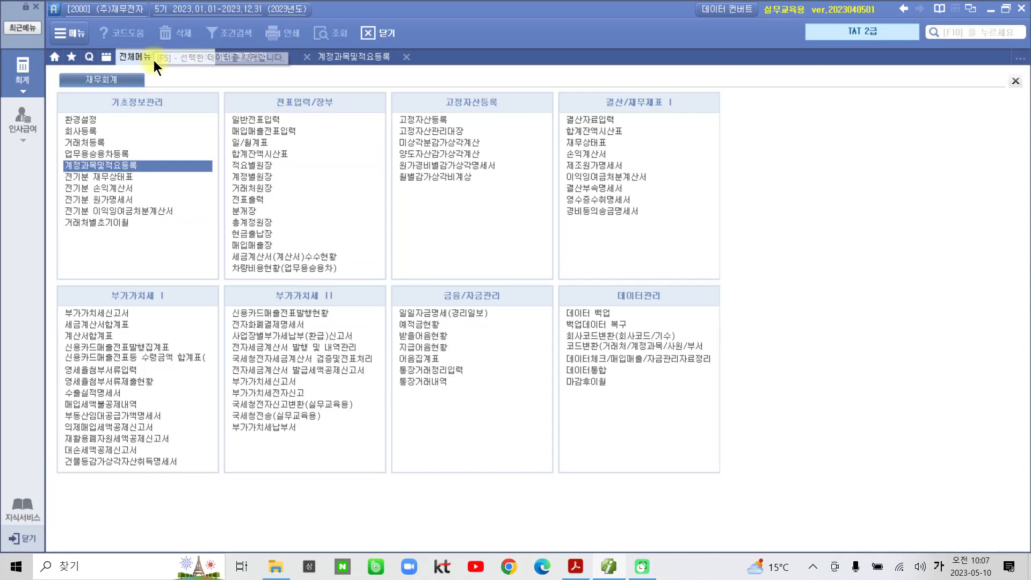
pyautogui.click(267, 155)
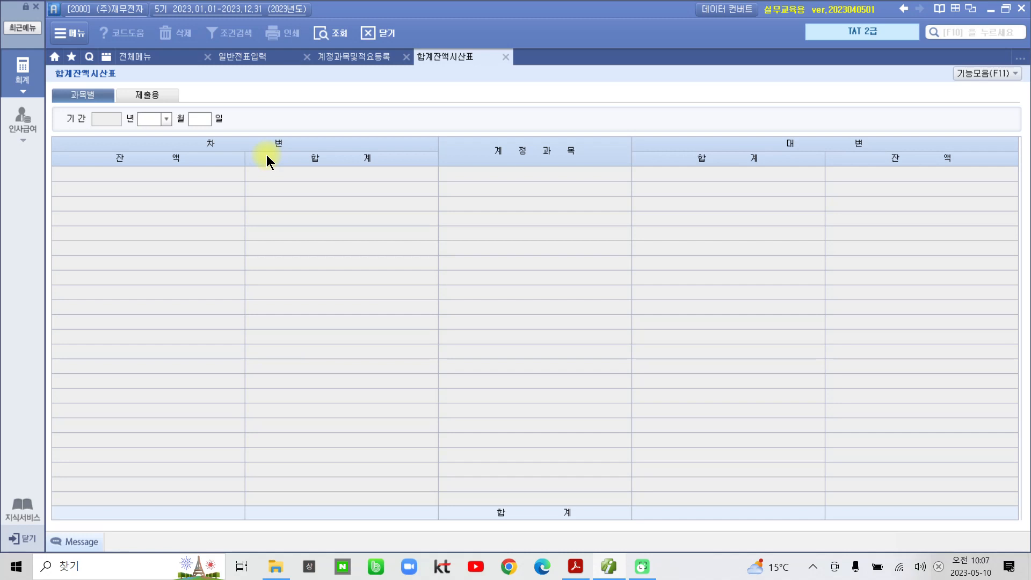
pyautogui.write('08')
pyautogui.press('Return')
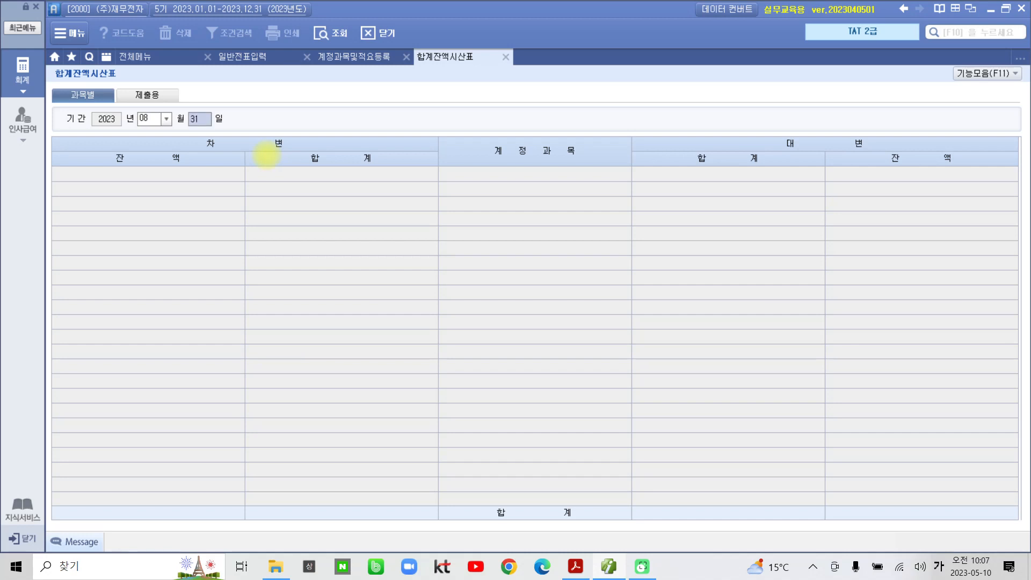
pyautogui.write('20')
pyautogui.press('Return')
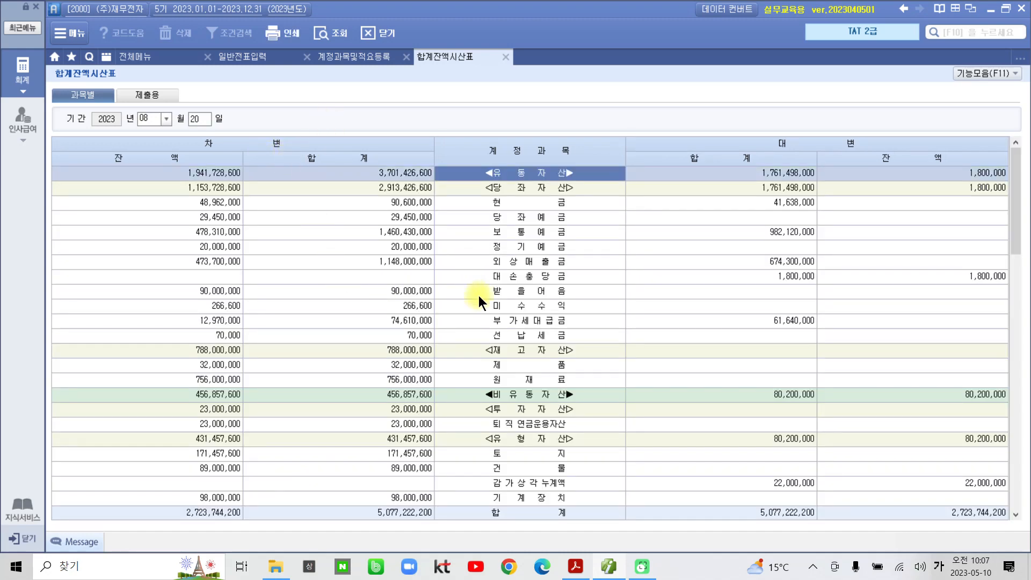
# Examine the 미수수익 balance and its 전기이월 line in the 계정별원장 조회, and close the ledger.
pyautogui.click(532, 307)
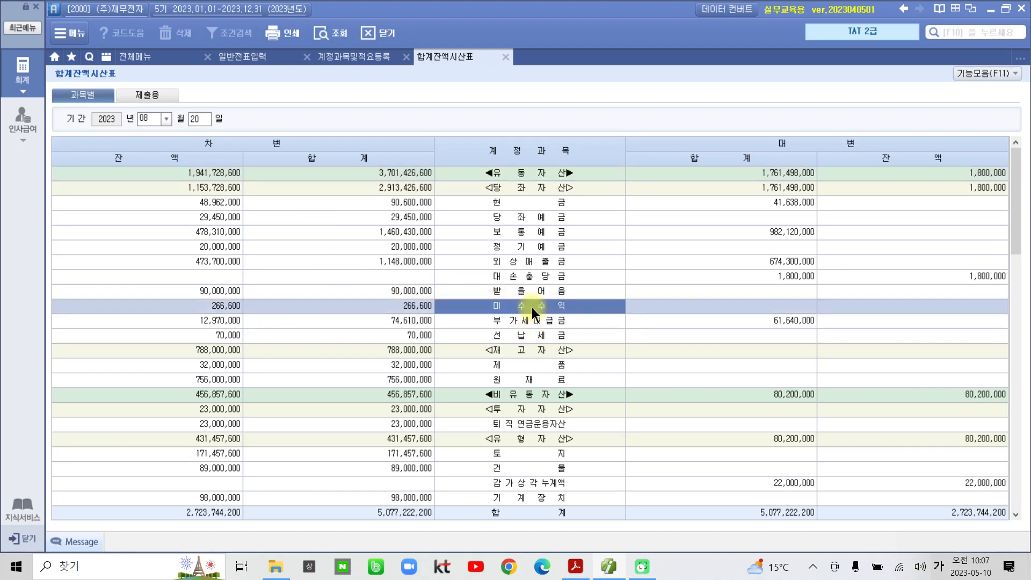
pyautogui.click(224, 306)
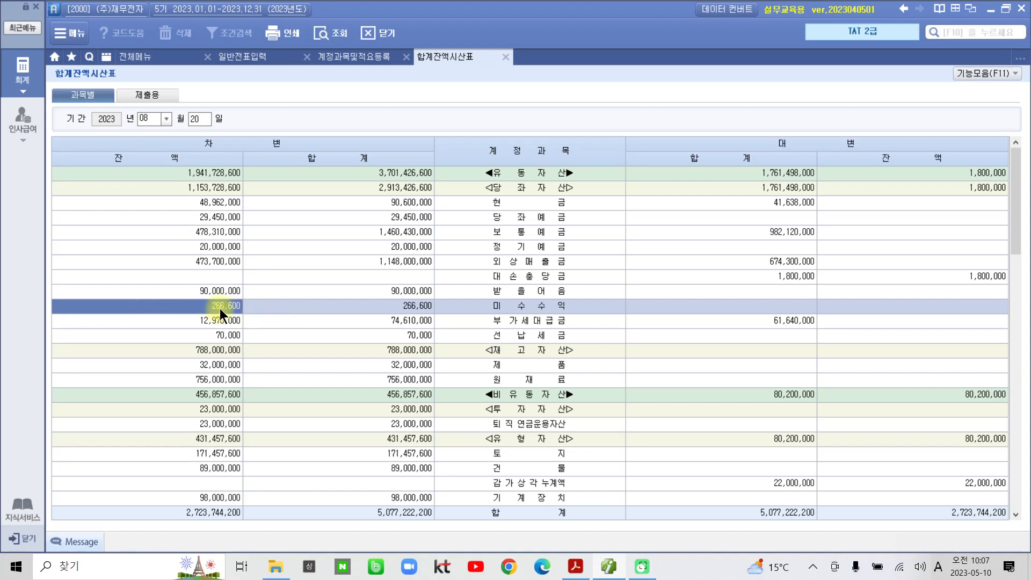
pyautogui.doubleClick(220, 308)
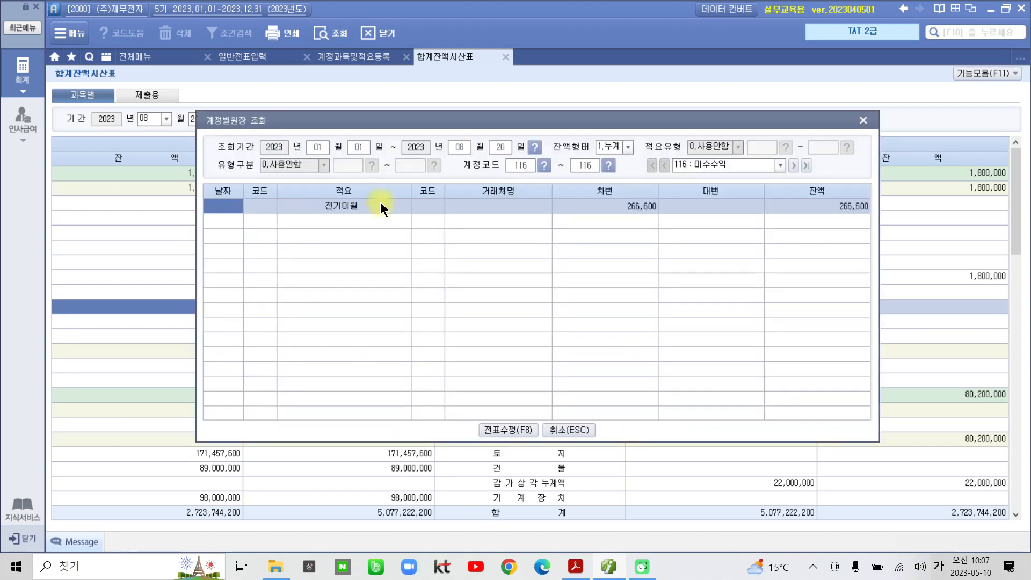
pyautogui.click(606, 208)
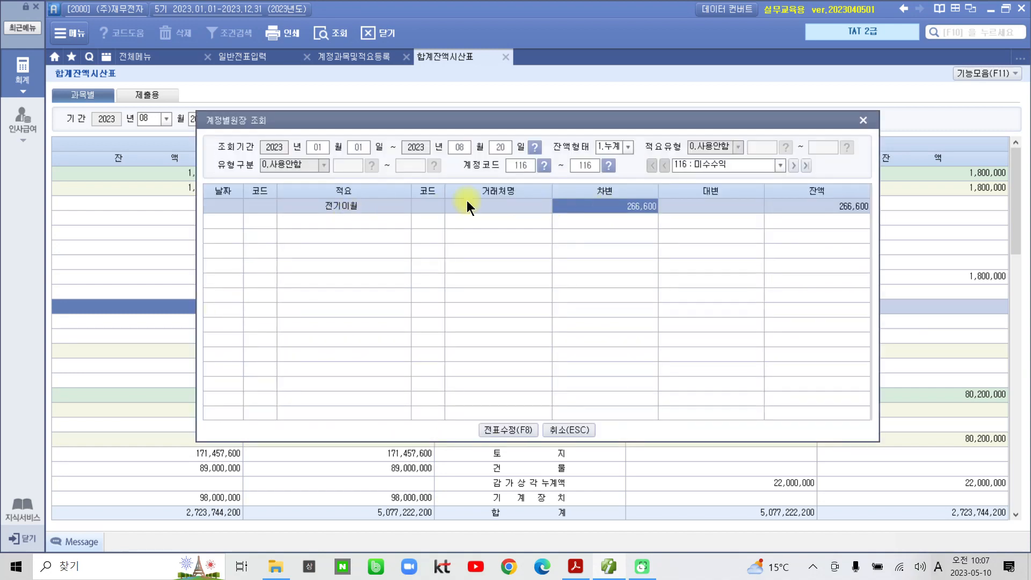
pyautogui.click(358, 204)
pyautogui.click(612, 213)
pyautogui.click(862, 121)
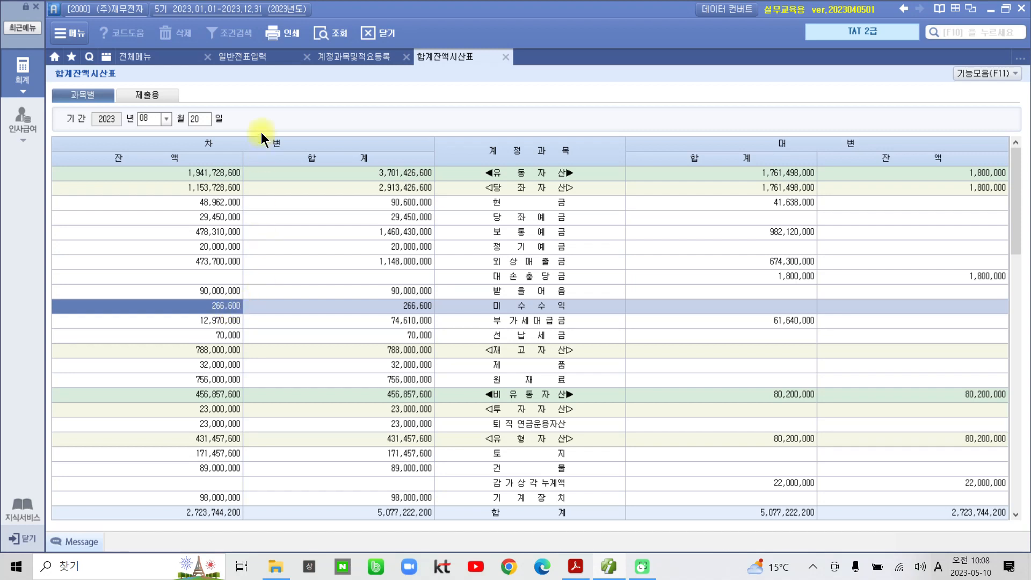
# Return to 일반전표입력 and set the entry day to 20 in August.
pyautogui.click(249, 57)
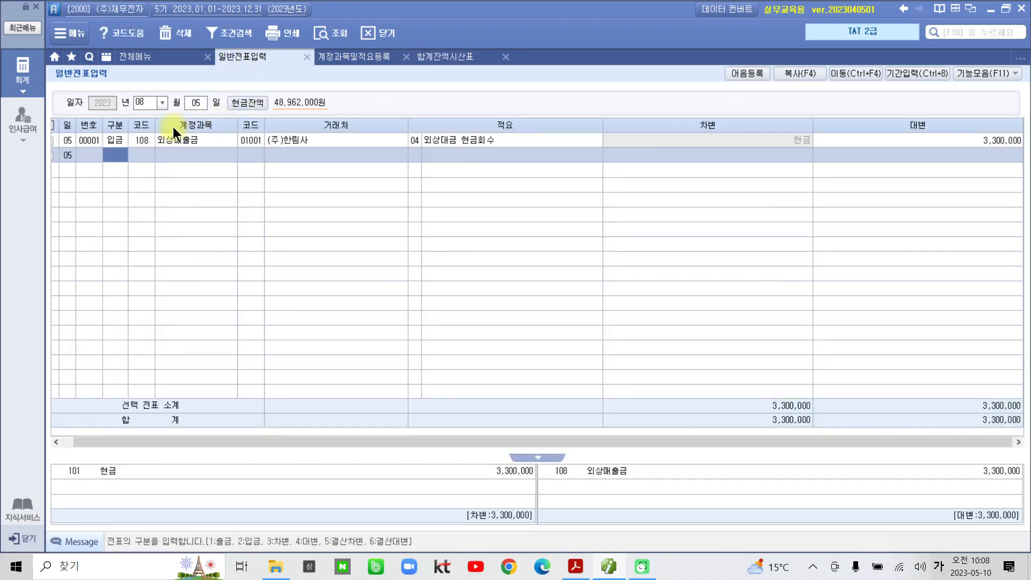
pyautogui.click(189, 105)
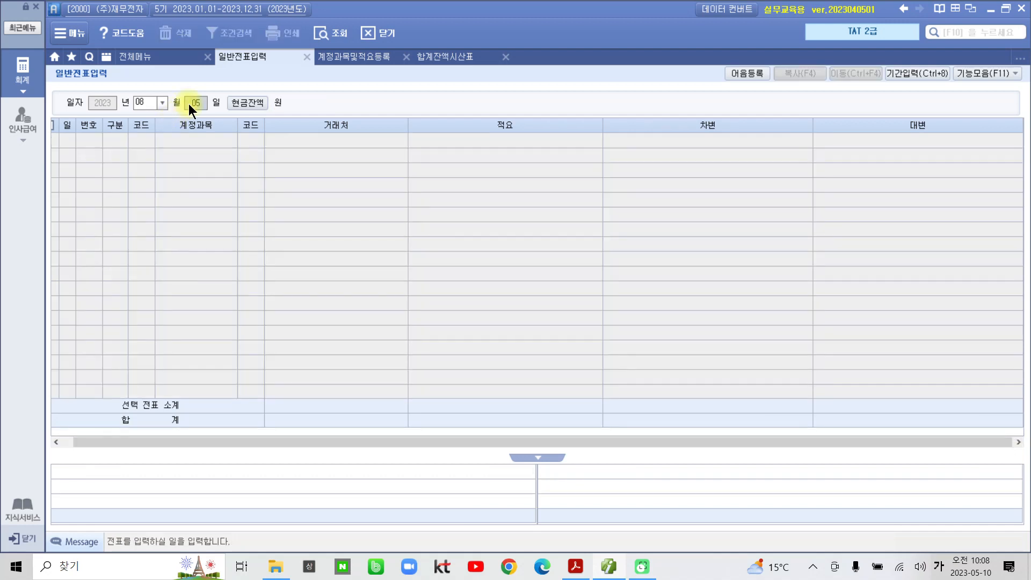
pyautogui.write('20')
pyautogui.press('Return')
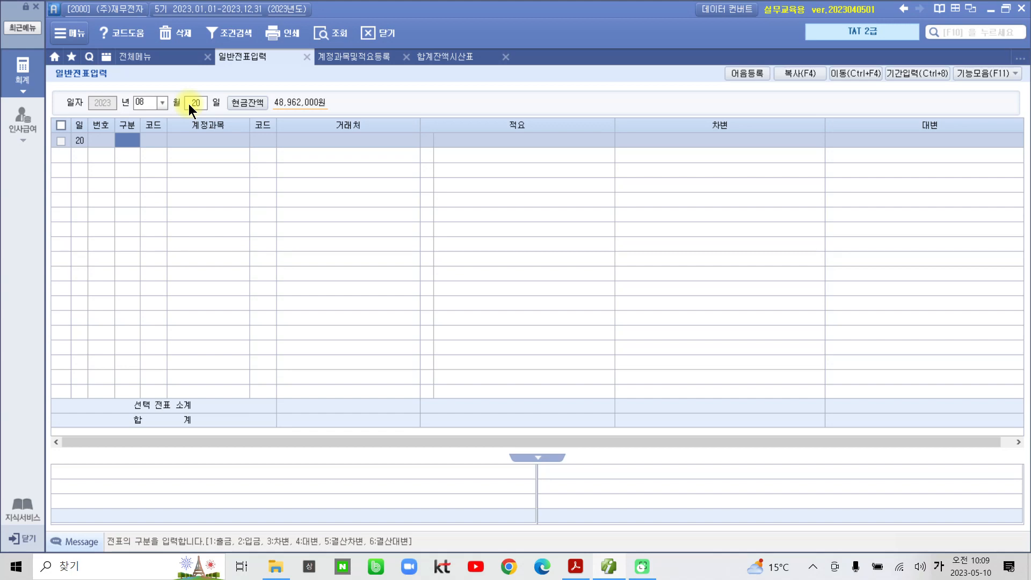
# Start a 대변 line for August 20 with the account 104 정기예금.
pyautogui.write('4')
pyautogui.press('Return')
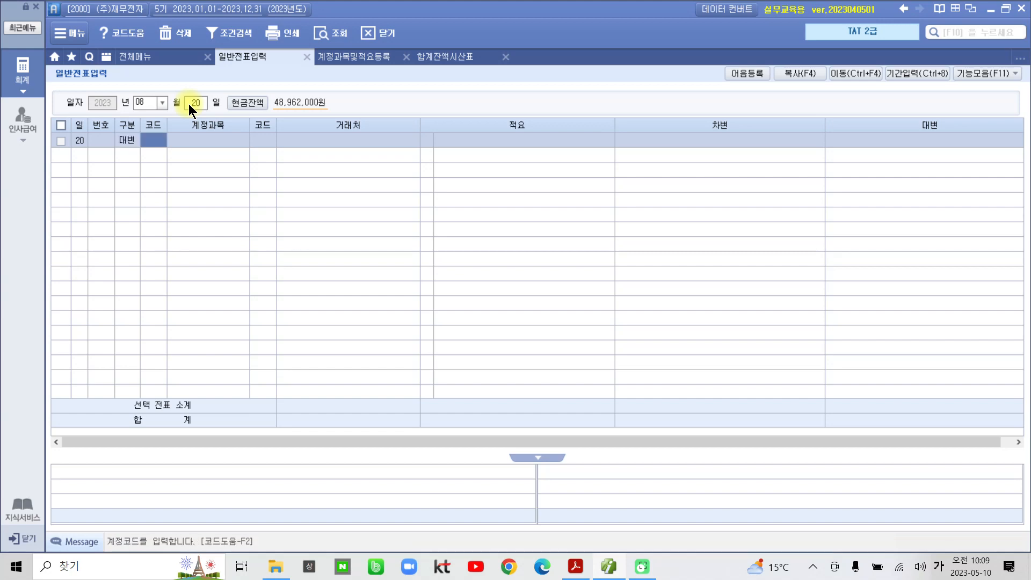
pyautogui.write('정기')
pyautogui.press('Return')
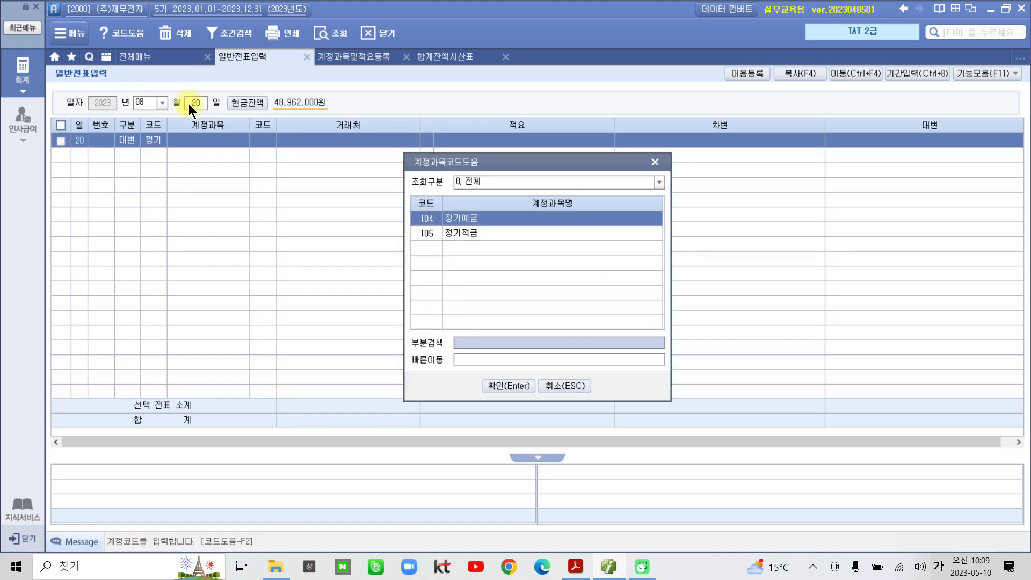
pyautogui.press('Return')
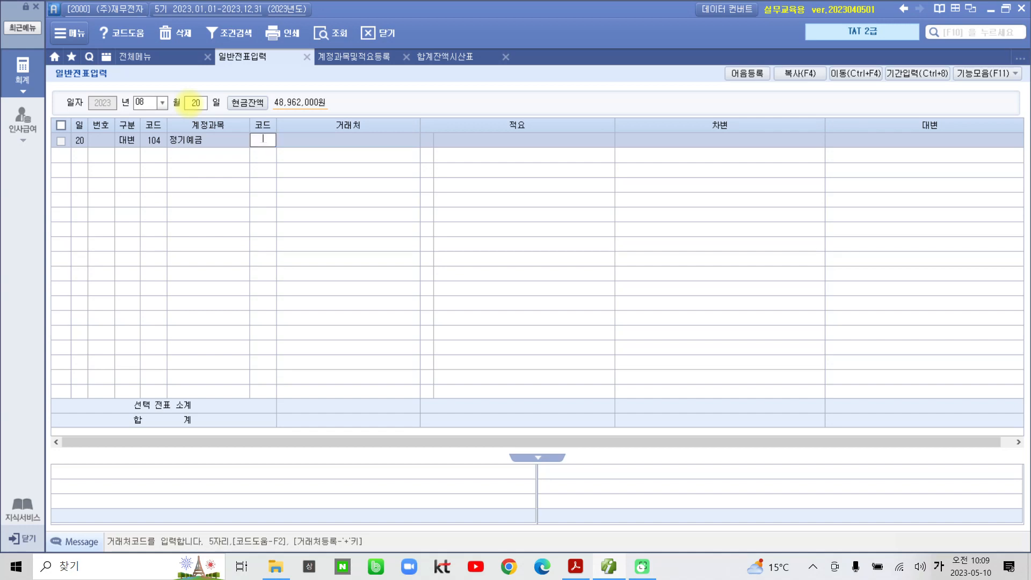
# Assign the 거래처 한국은행(정기예금) to the 정기예금 line and enter a 대변 amount of 20,000,000.
pyautogui.write('한국')
pyautogui.press('Return')
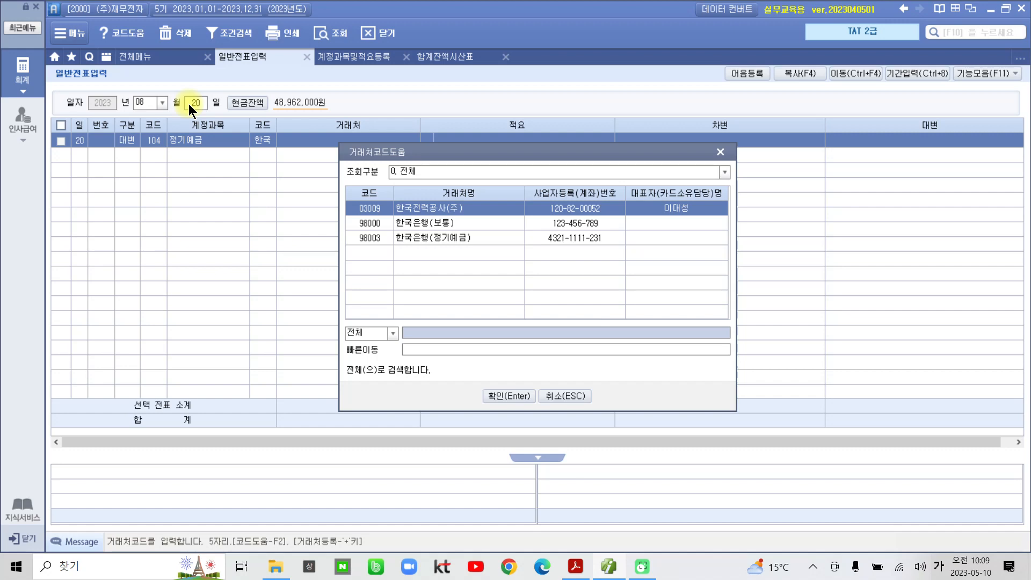
pyautogui.press('Down')
pyautogui.press('Down')
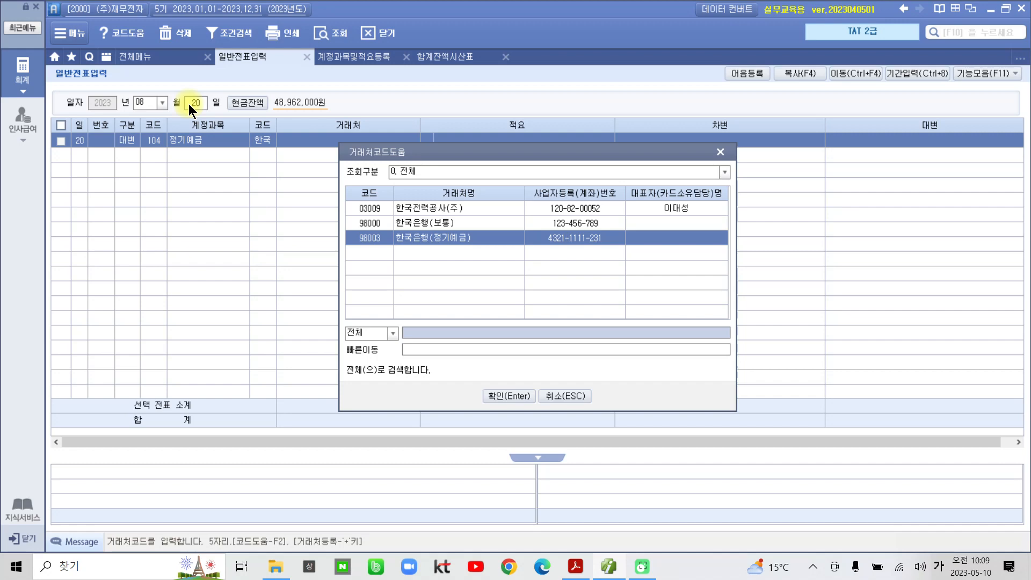
pyautogui.press('Return')
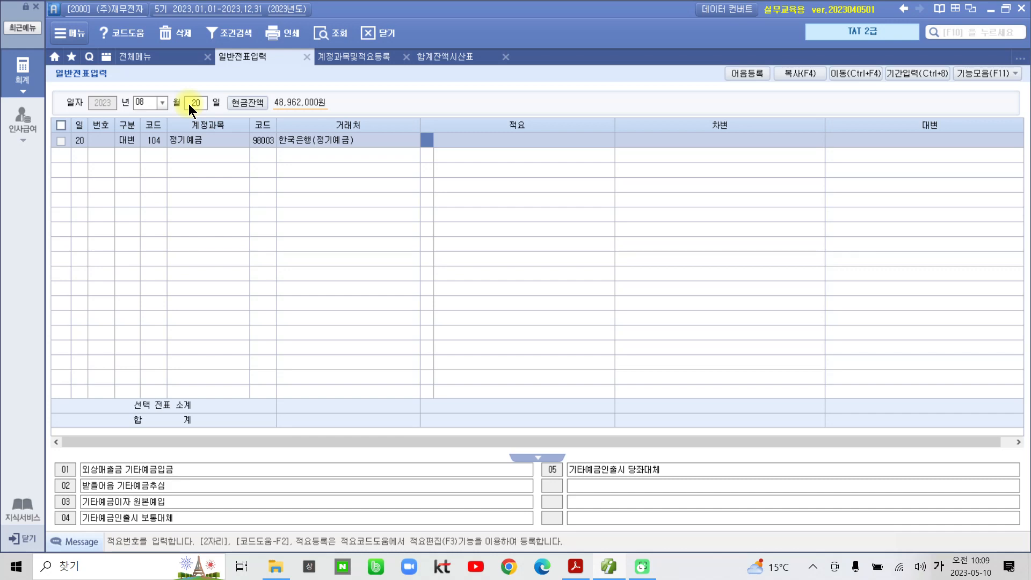
pyautogui.press('Return')
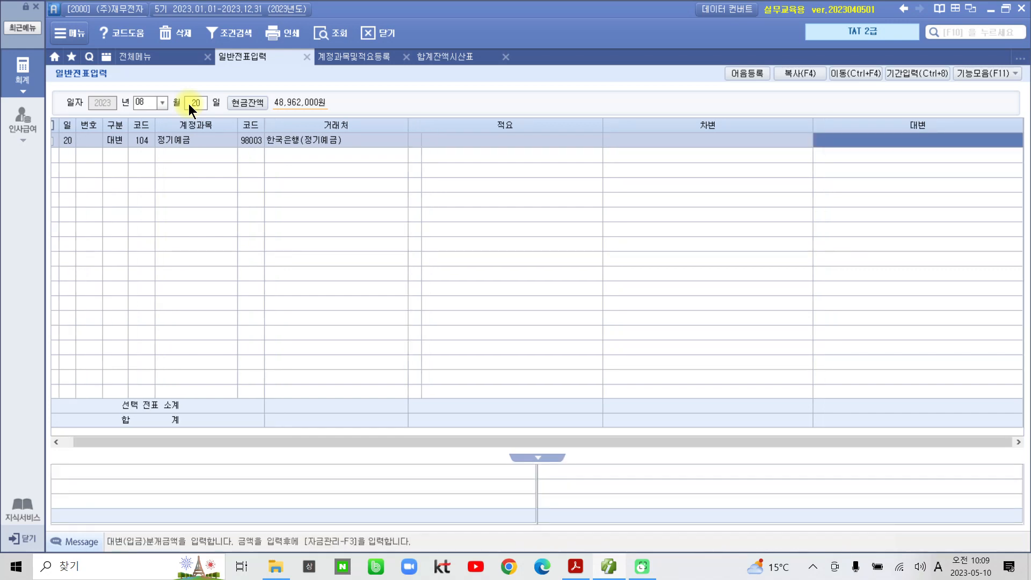
pyautogui.write('20')
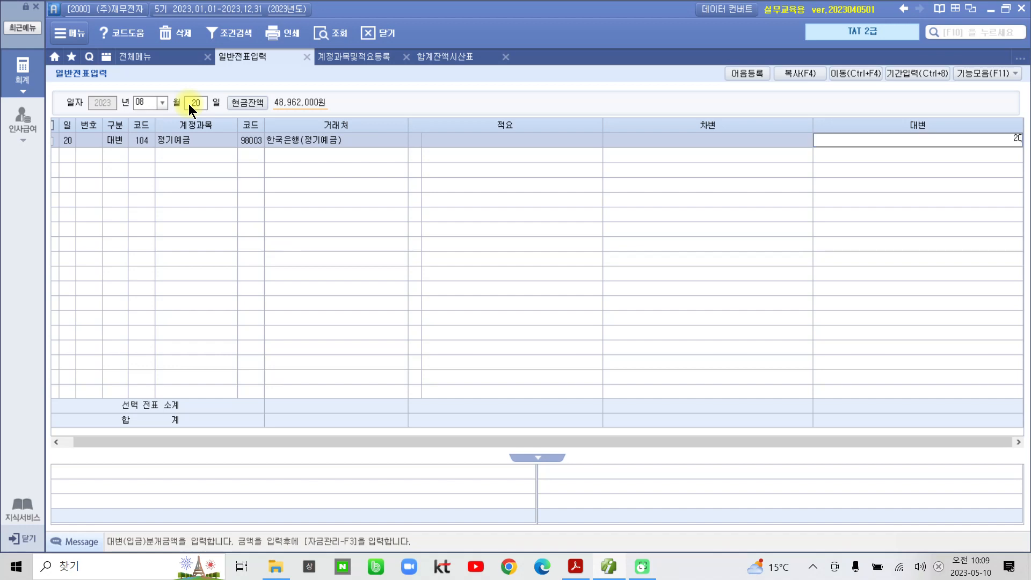
pyautogui.write(',000,000')
pyautogui.press('Return')
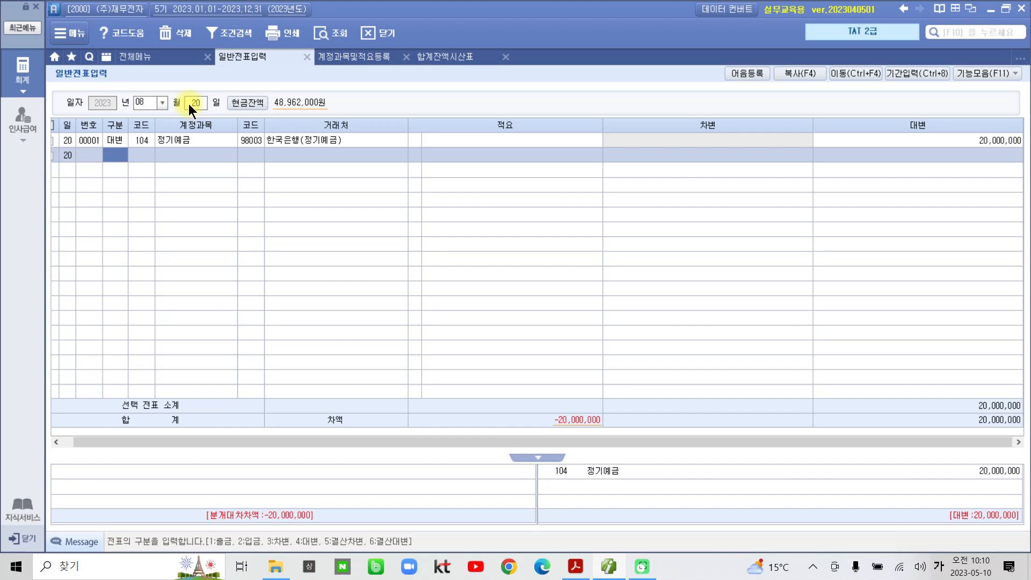
# Add a second 대변 line with the account 116 미수수익.
pyautogui.write('4')
pyautogui.press('Return')
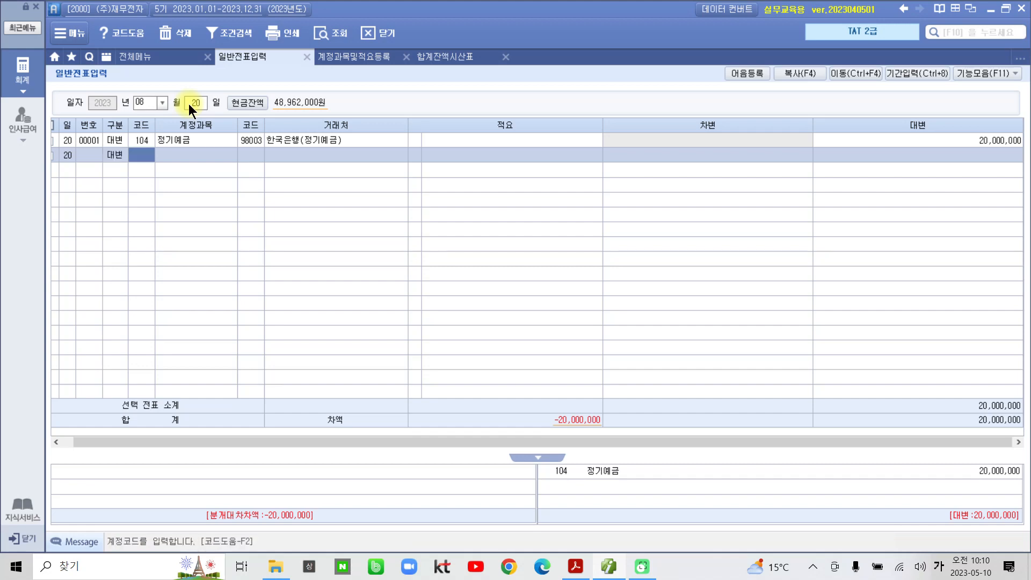
pyautogui.write('미수')
pyautogui.press('Return')
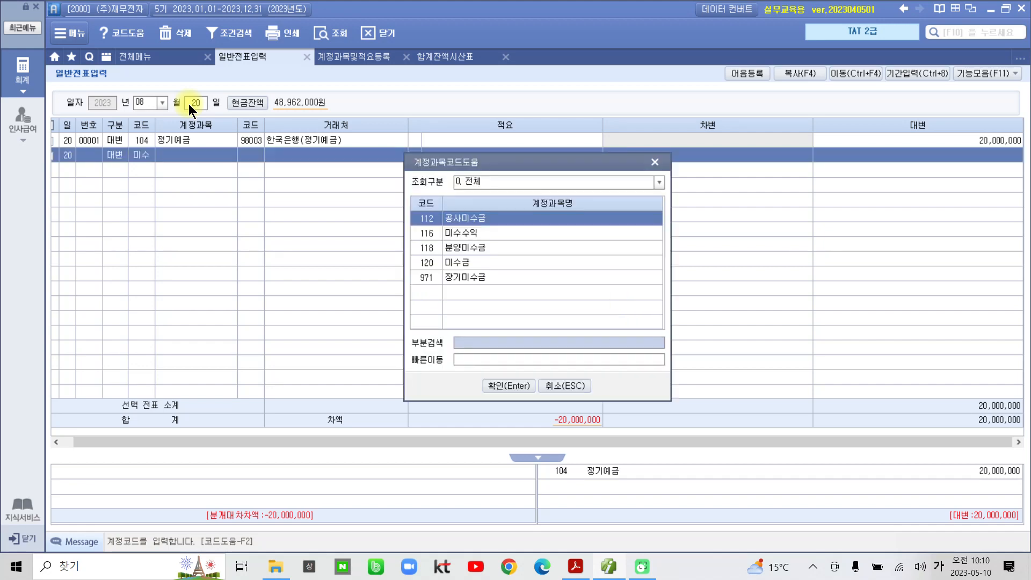
pyautogui.press('Down')
pyautogui.press('Return')
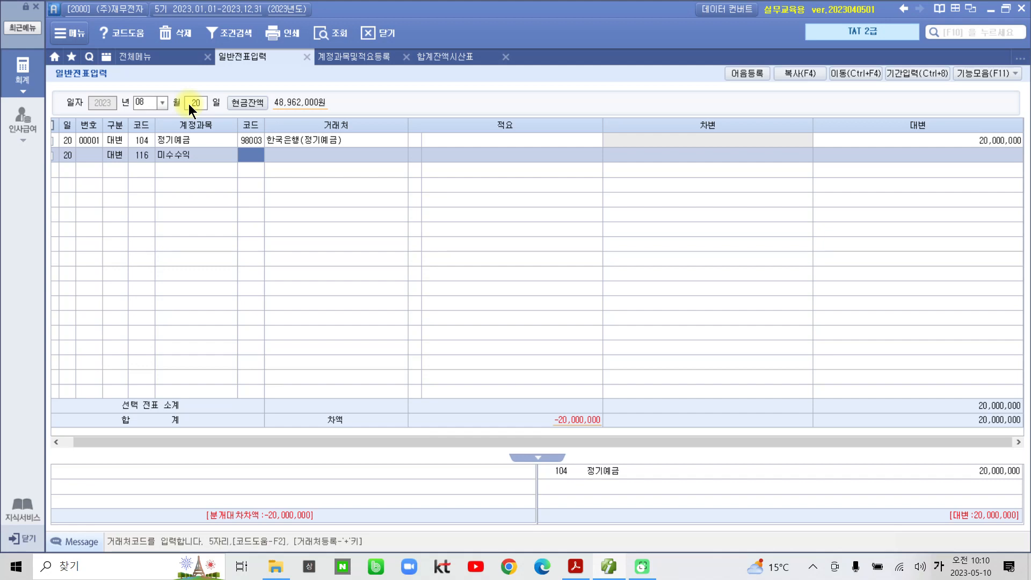
# Leave the 거래처 and 적요 of the 미수수익 line blank and enter a 대변 amount of 266,600.
pyautogui.press('Return')
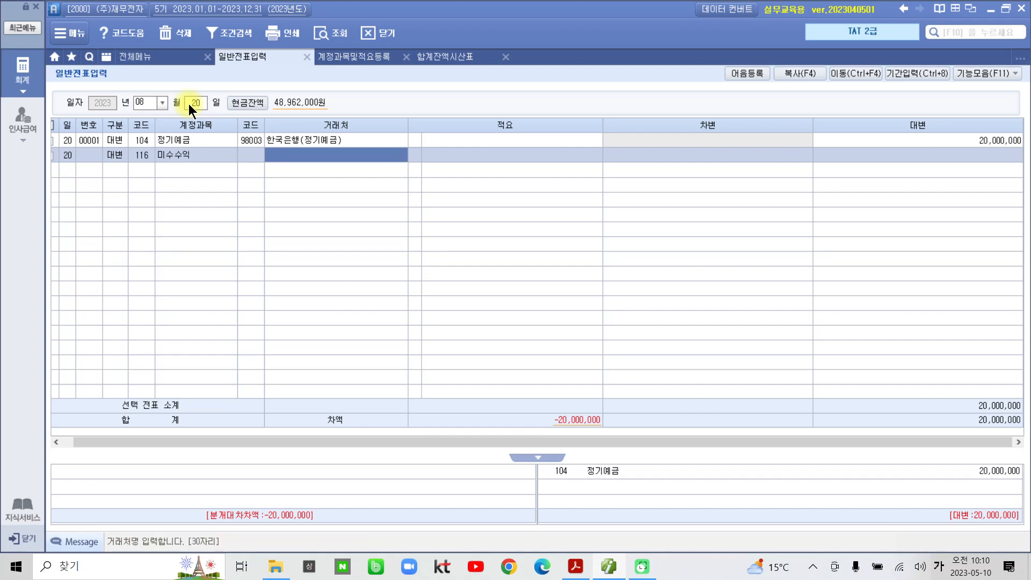
pyautogui.press('Return')
pyautogui.press('Return')
pyautogui.press('Return')
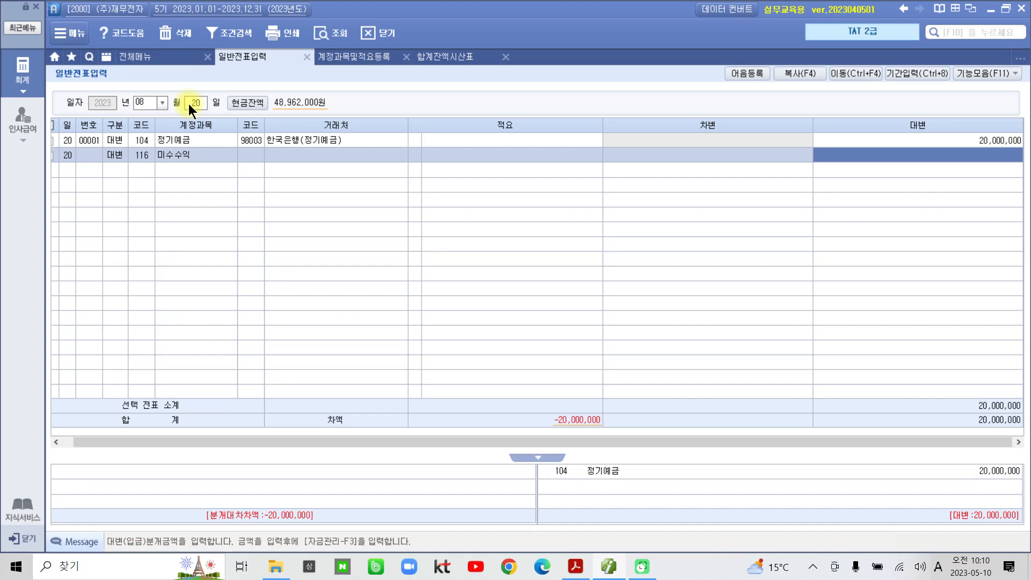
pyautogui.write('266600')
pyautogui.press('Return')
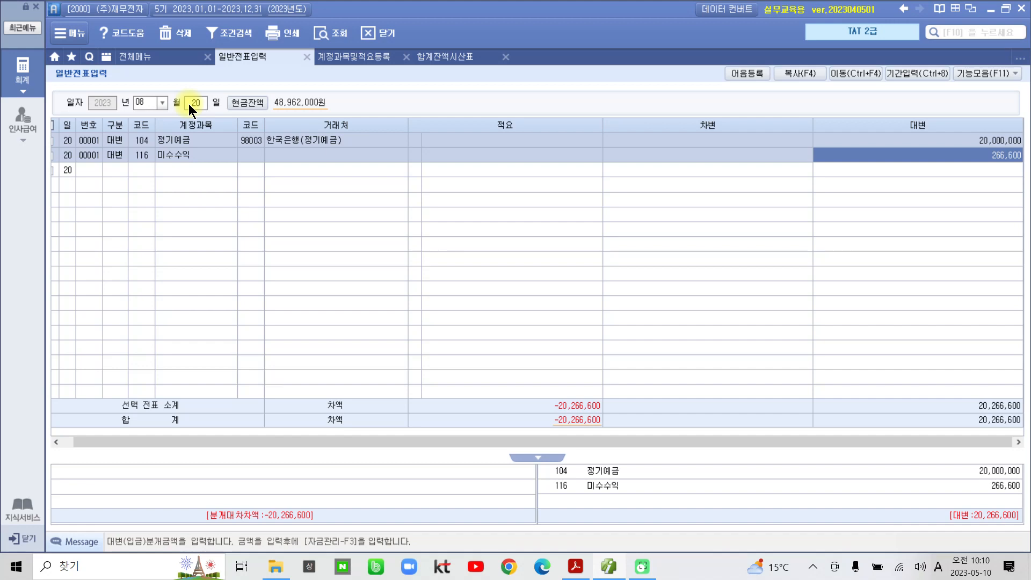
pyautogui.press('Return')
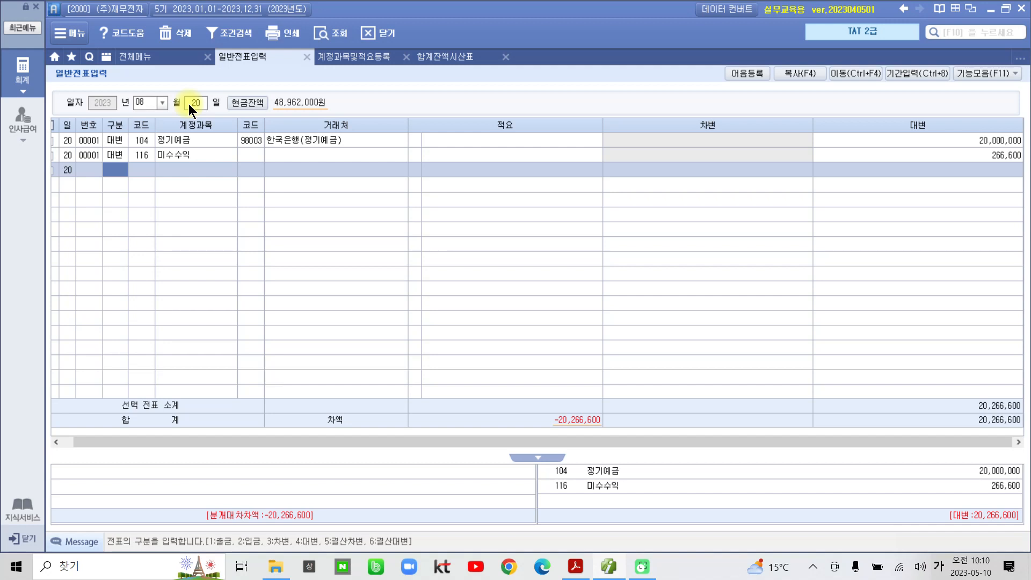
# Add a 대변 line for the account 901 이자수익 with an amount of 533,400 and no 거래처.
pyautogui.write('4이자')
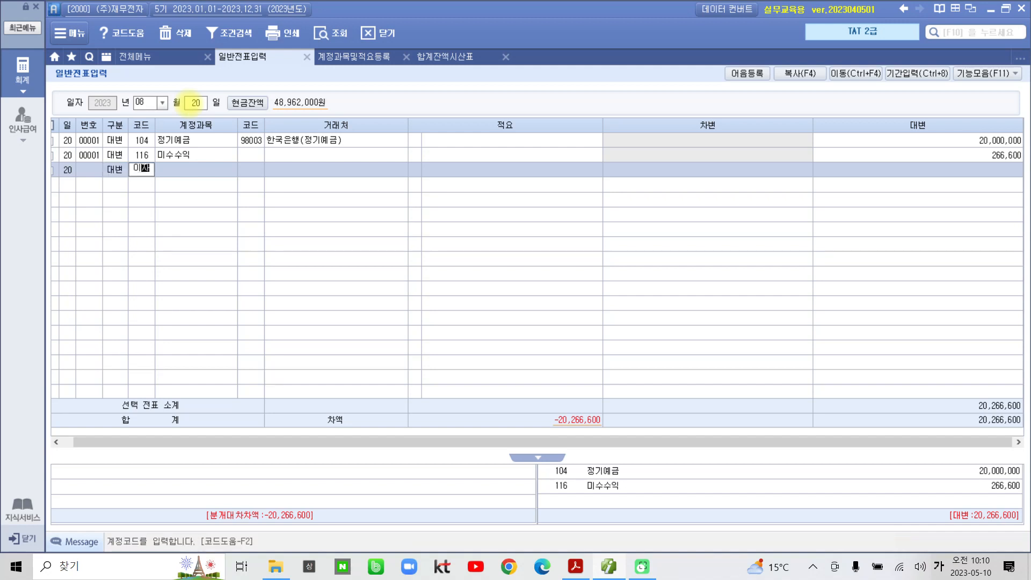
pyautogui.press('Return')
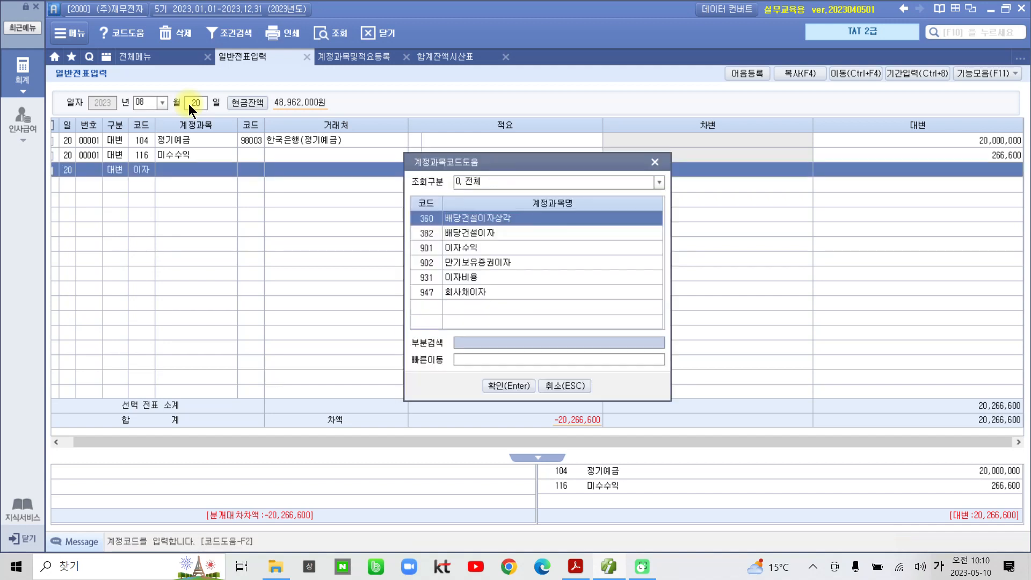
pyautogui.press('Down')
pyautogui.press('Down')
pyautogui.press('Return')
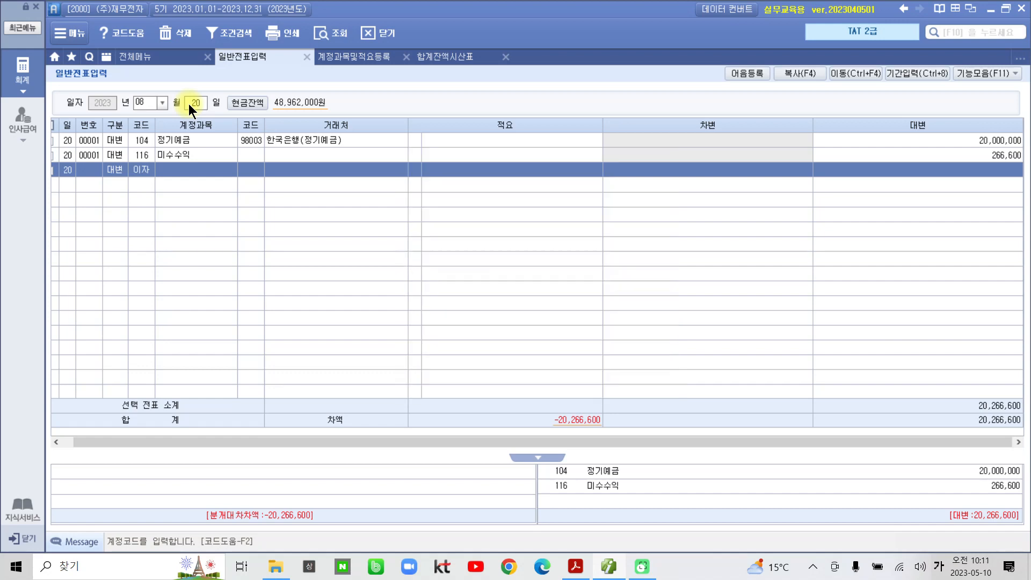
pyautogui.press('Return')
pyautogui.press('Return')
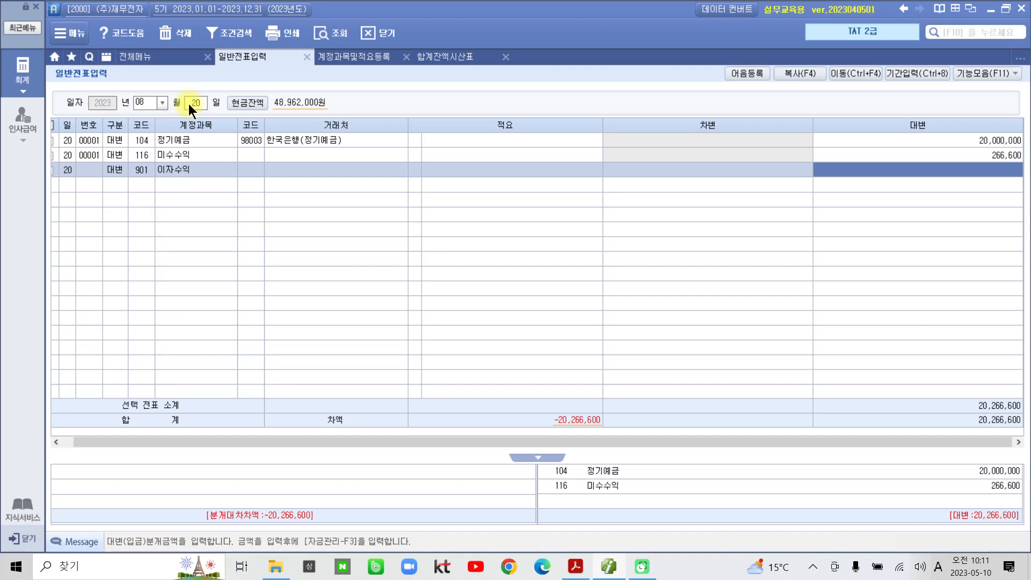
pyautogui.write('533')
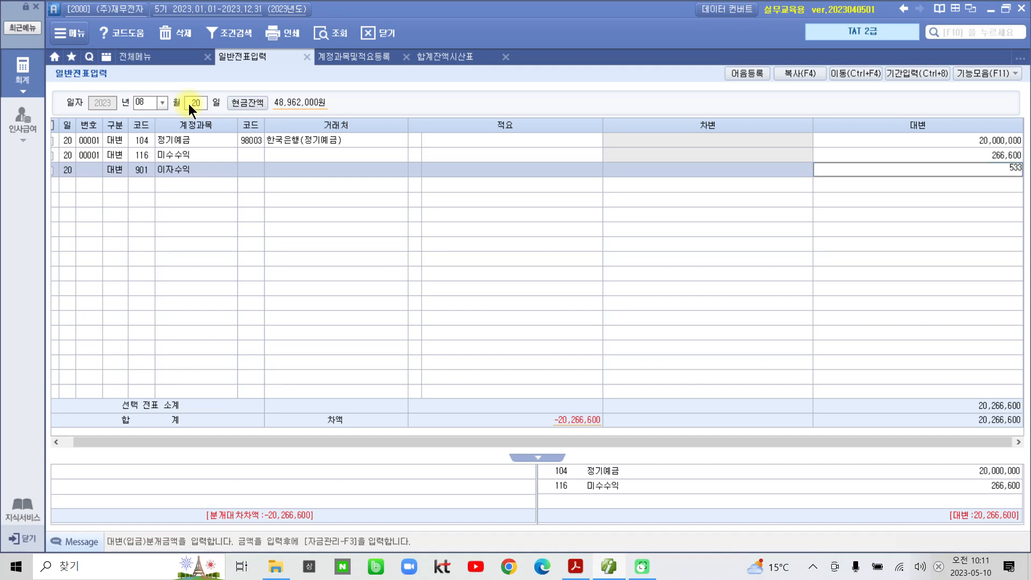
pyautogui.write(',400')
pyautogui.press('Return')
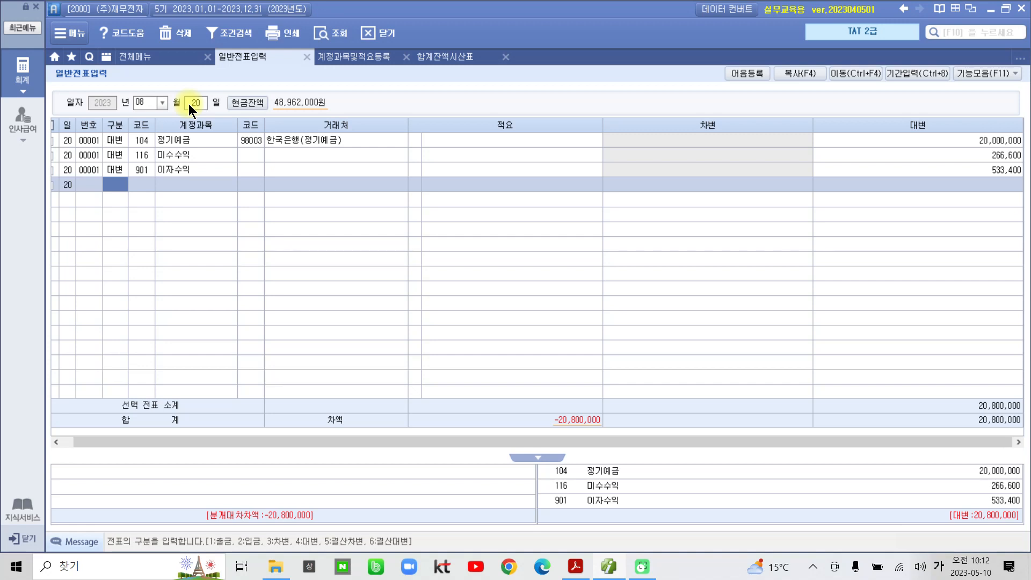
# Add a 차변 line for the account 103 보통예금 with the 거래처 한국은행(보통).
pyautogui.write('3')
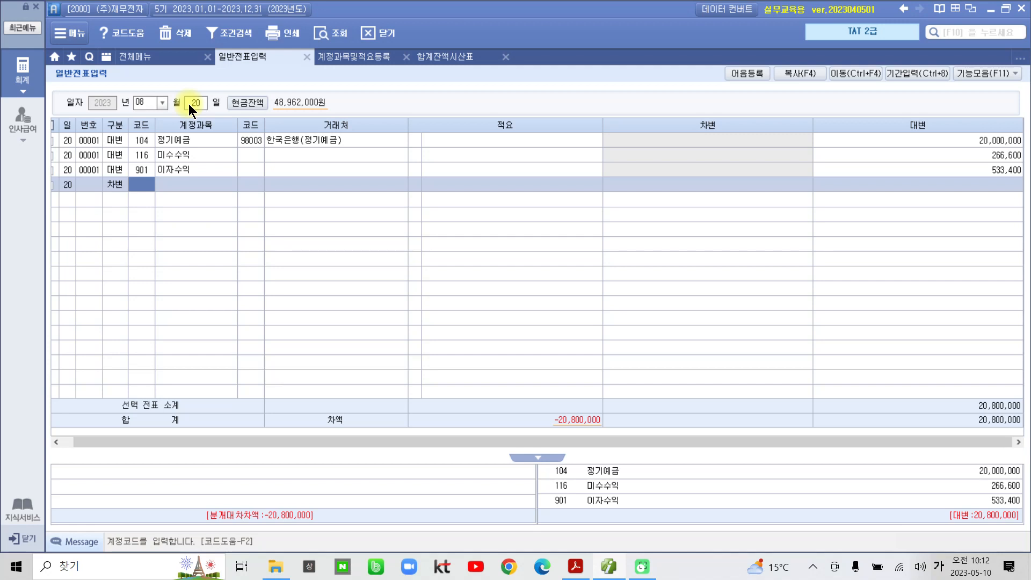
pyautogui.write('103')
pyautogui.press('Return')
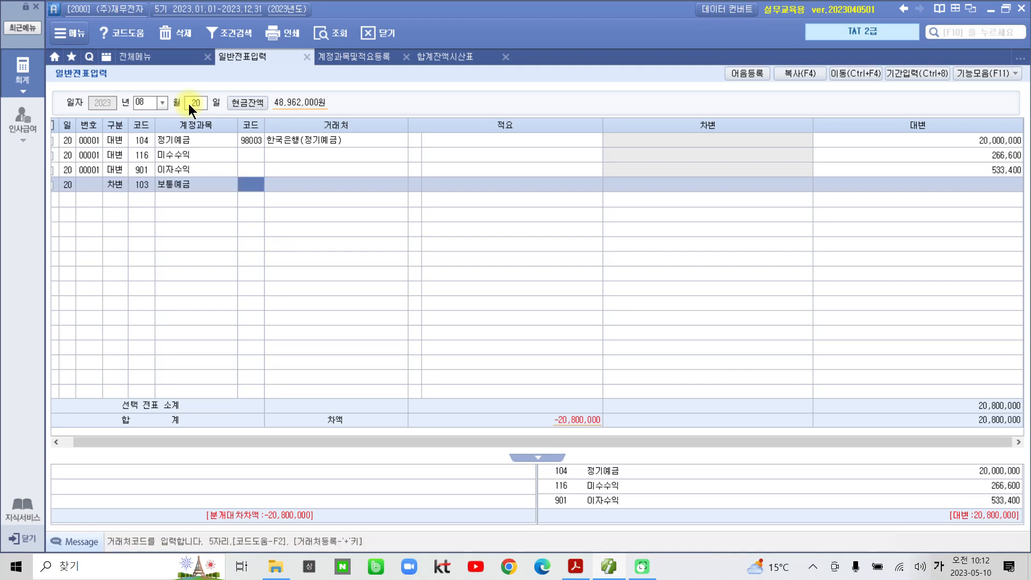
pyautogui.write('한국')
pyautogui.press('Return')
pyautogui.press('Down')
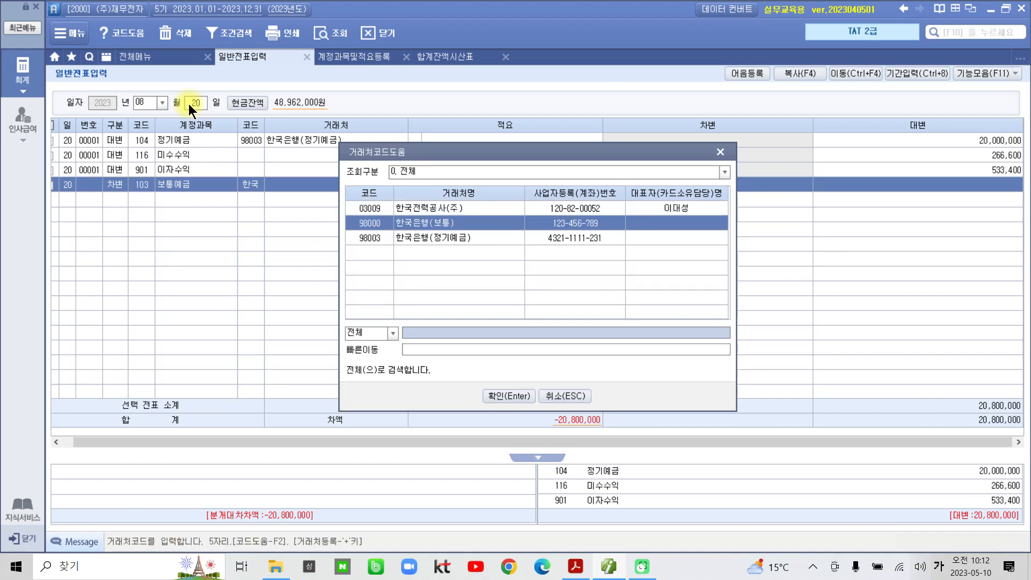
pyautogui.press('Return')
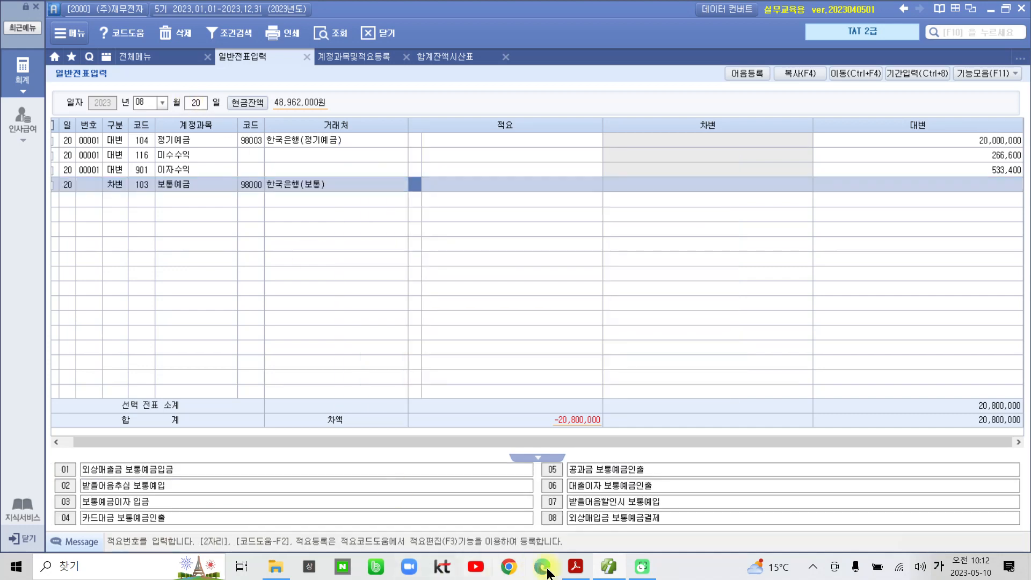
# Switch to the textbook PDF in Acrobat Reader, box the 입금증 title and the 차감수령액 line in red, and clear the drawing.
pyautogui.click(575, 567)
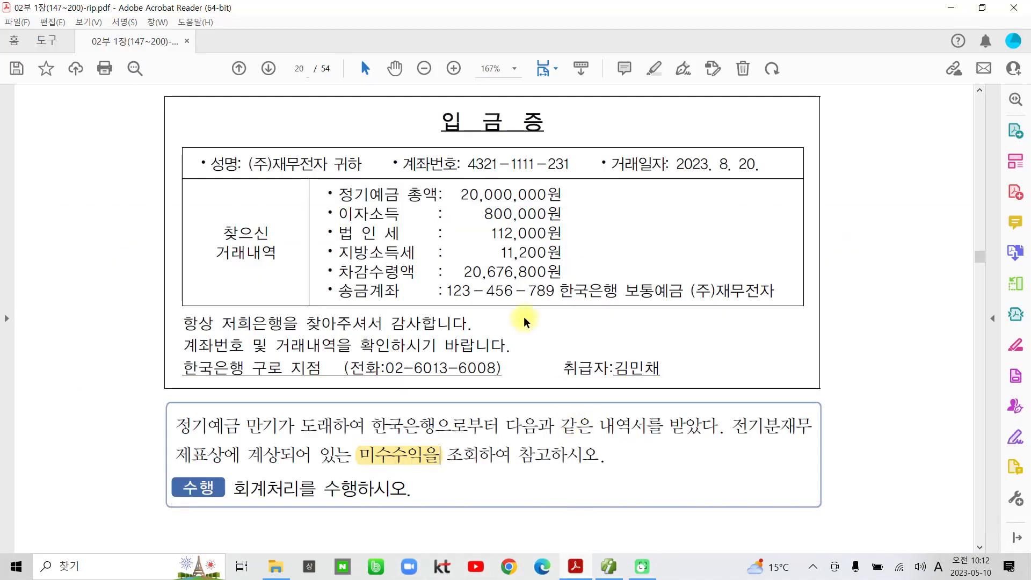
pyautogui.moveTo(437, 106); pyautogui.dragTo(572, 144)
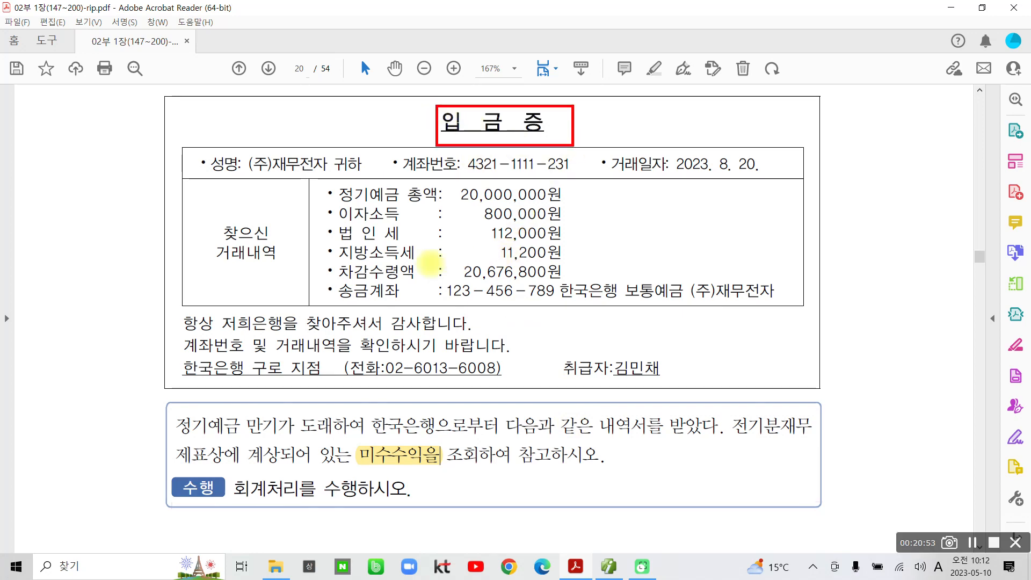
pyautogui.moveTo(319, 261)
pyautogui.mouseDown()
pyautogui.moveTo(543, 281)
pyautogui.moveTo(581, 282)
pyautogui.moveTo(599, 265)
pyautogui.mouseUp()
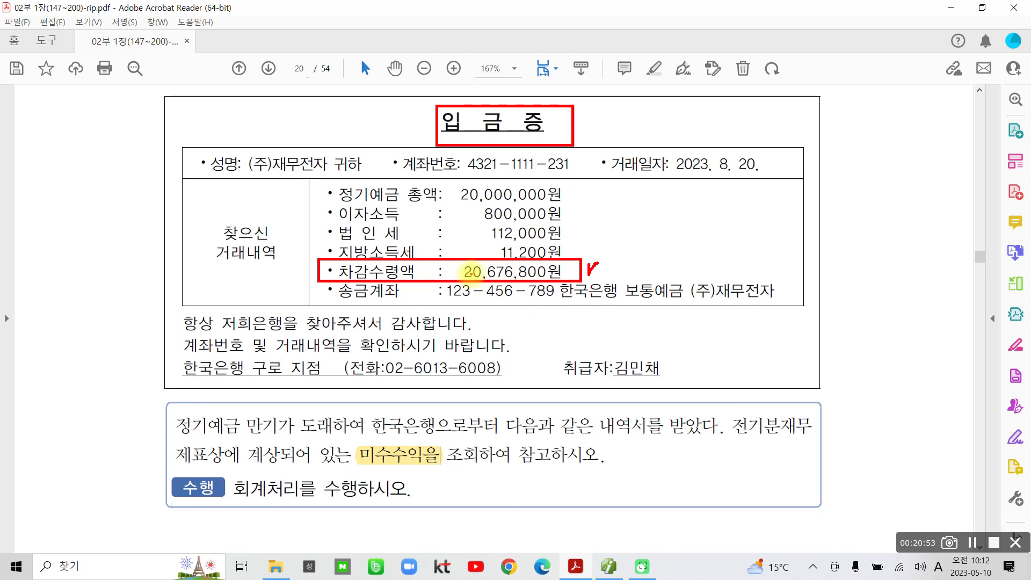
pyautogui.press('Escape')
# Switch back to the accounting program and enter 20,676,800 as the 차변 amount of the 보통예금 line.
pyautogui.click(608, 567)
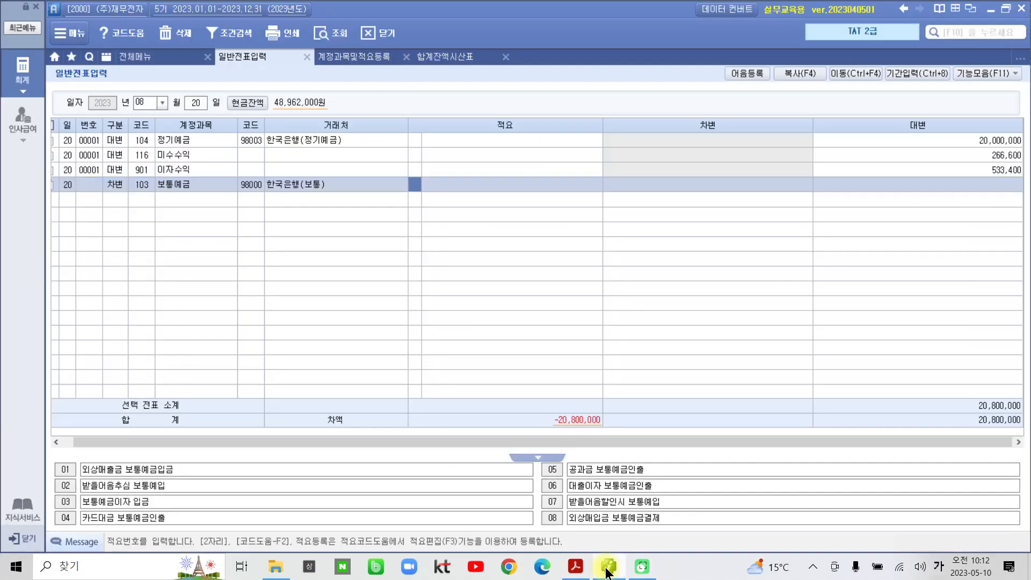
pyautogui.press('Return')
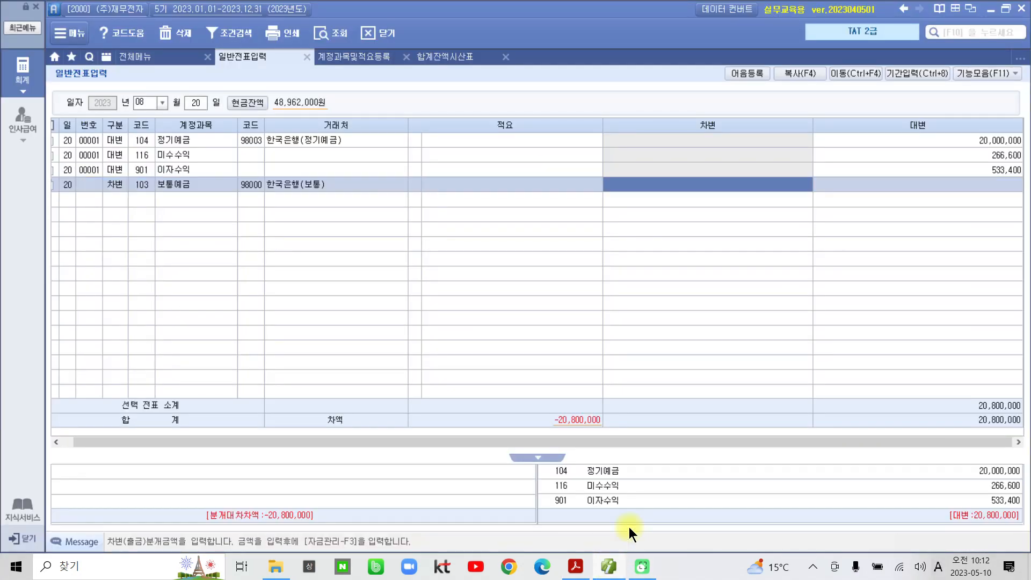
pyautogui.write('20')
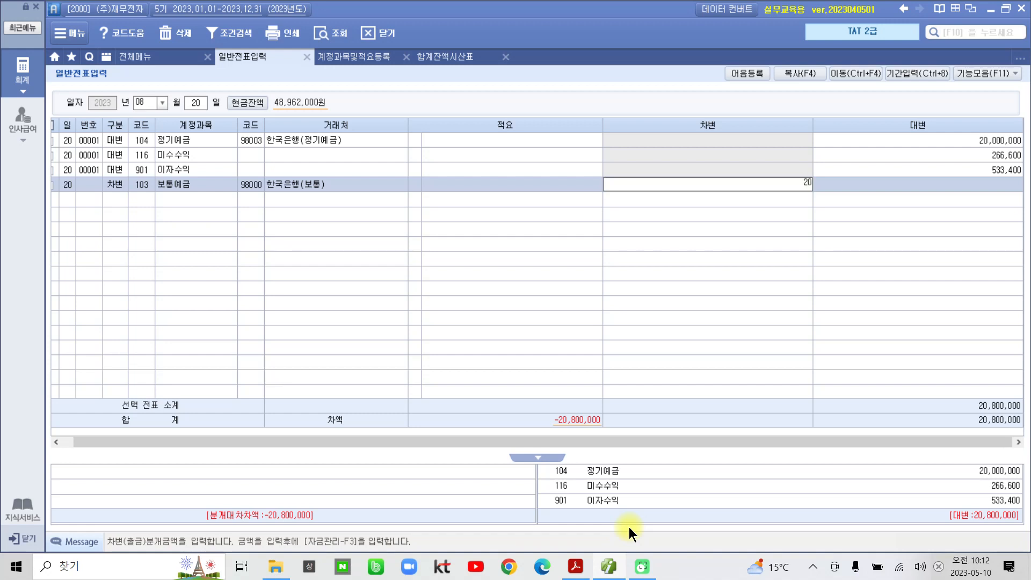
pyautogui.write(',676,800')
pyautogui.press('Return')
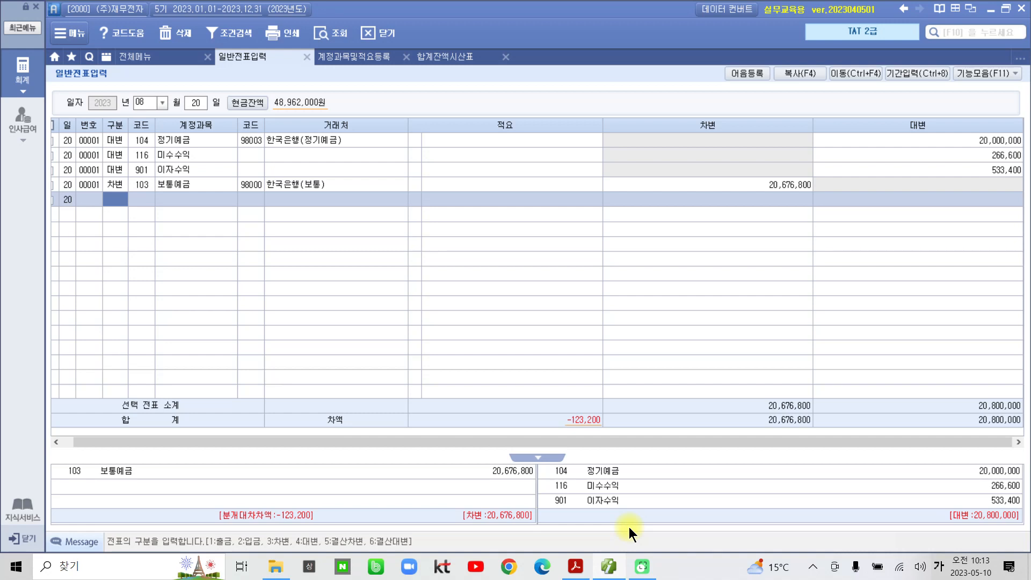
# Circle the 차액 in the 합계 row in red with the screen drawing tool.
pyautogui.hotkey('ctrl', '2')
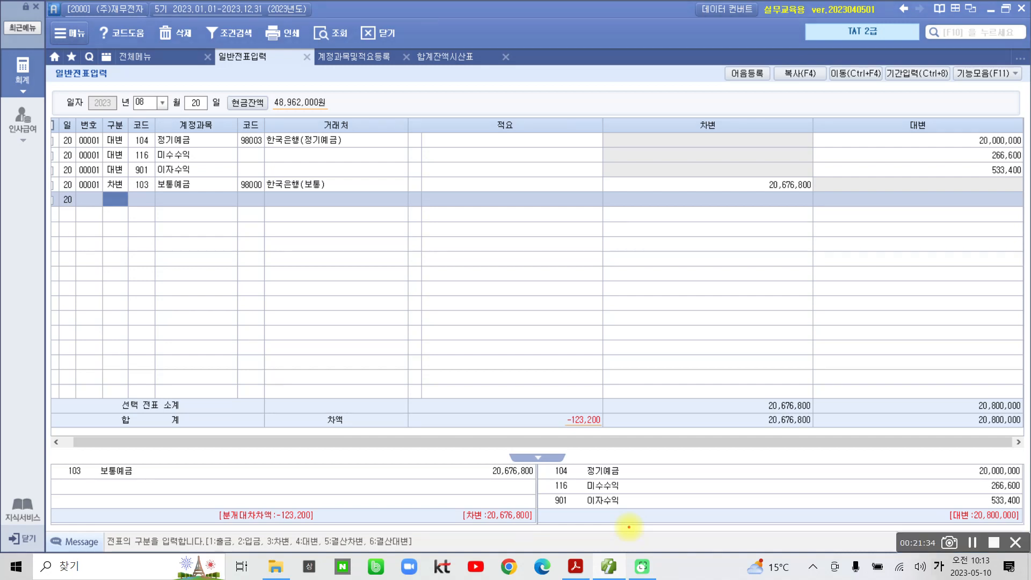
pyautogui.moveTo(320, 383)
pyautogui.mouseDown()
pyautogui.moveTo(334, 449)
pyautogui.moveTo(651, 416)
pyautogui.moveTo(507, 356)
pyautogui.moveTo(289, 392)
pyautogui.mouseUp()
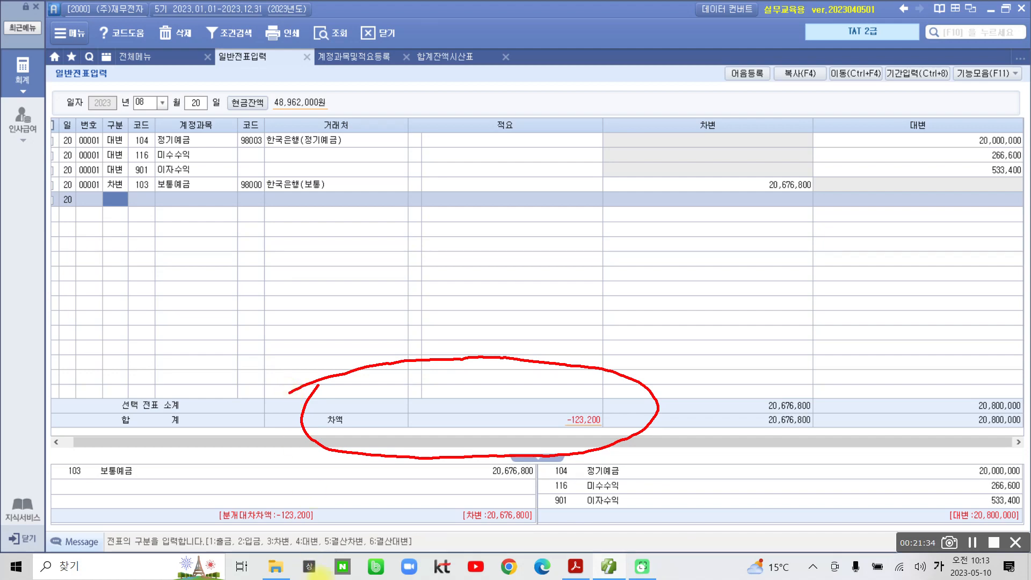
# Switch to the textbook PDF in Acrobat Reader, box the 법인세 and 지방소득세 lines in red, and mark 법인세 and (주)재무전자.
pyautogui.click(585, 570)
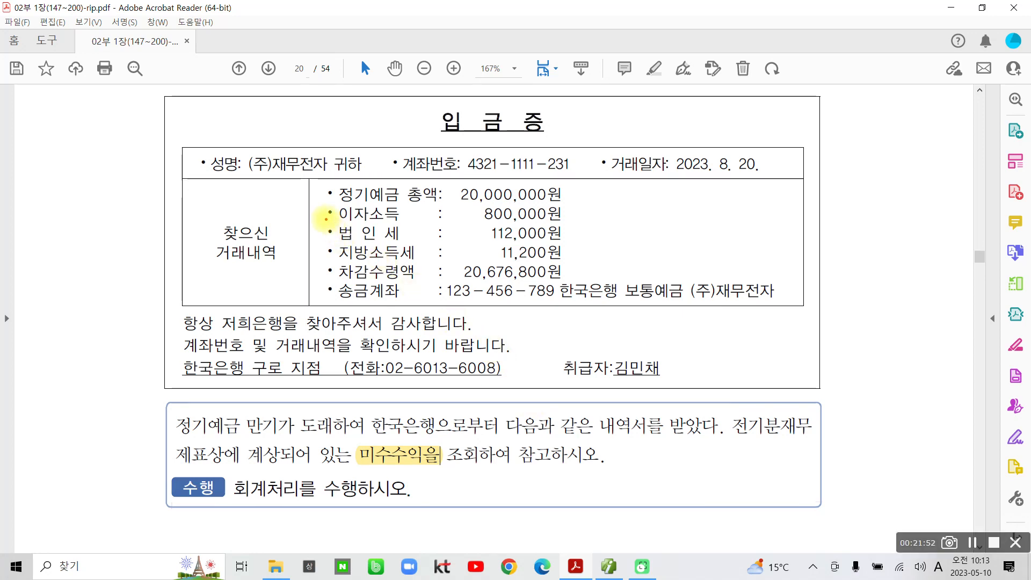
pyautogui.moveTo(324, 217); pyautogui.dragTo(586, 264)
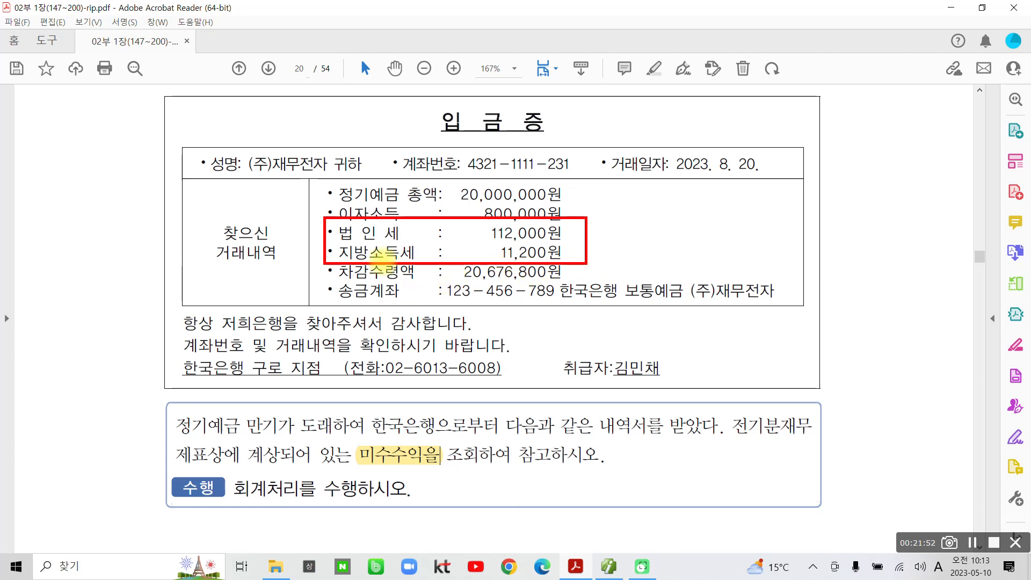
pyautogui.moveTo(312, 241); pyautogui.dragTo(411, 242)
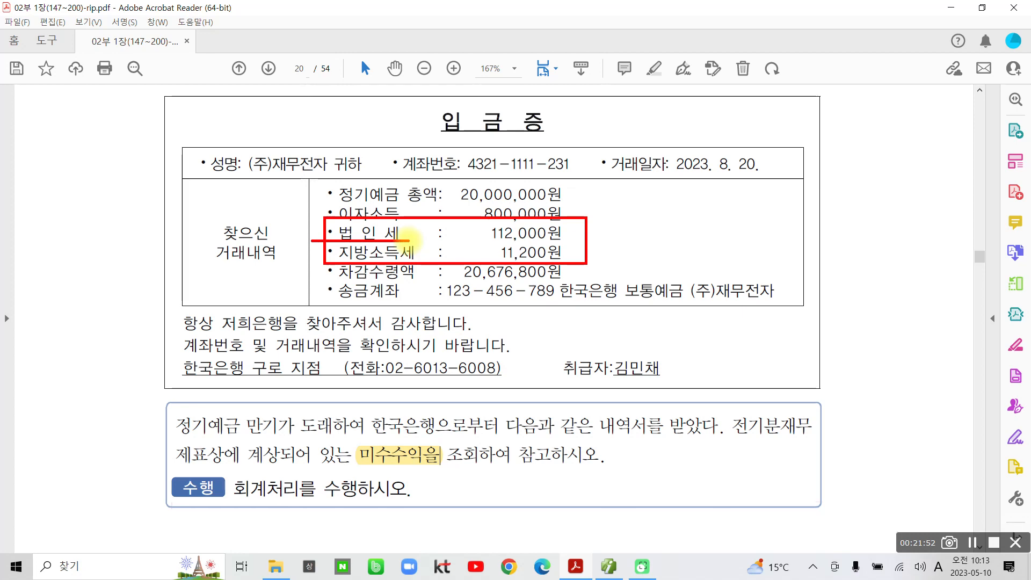
pyautogui.moveTo(324, 189)
pyautogui.mouseDown()
pyautogui.moveTo(343, 132)
pyautogui.moveTo(299, 203)
pyautogui.mouseUp()
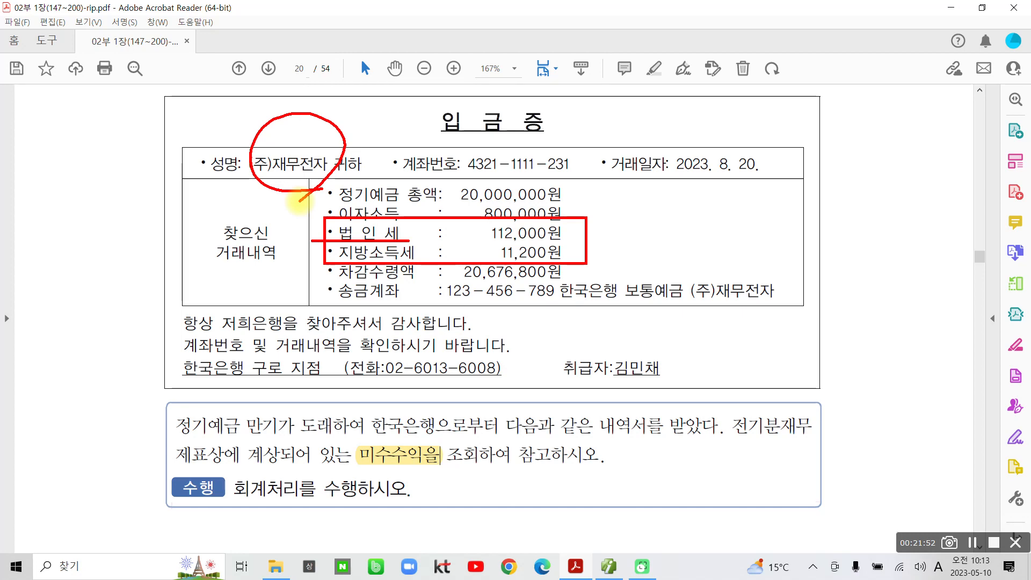
# Handwrite 선납세금 in red beside the boxed tax lines and draw a stroke linking it to the box.
pyautogui.moveTo(652, 211)
pyautogui.mouseDown()
pyautogui.moveTo(619, 257)
pyautogui.moveTo(679, 231)
pyautogui.mouseUp()
pyautogui.moveTo(683, 204)
pyautogui.mouseDown()
pyautogui.moveTo(668, 267)
pyautogui.moveTo(688, 264)
pyautogui.mouseUp()
pyautogui.moveTo(709, 214)
pyautogui.mouseDown()
pyautogui.moveTo(710, 244)
pyautogui.moveTo(734, 237)
pyautogui.mouseUp()
pyautogui.moveTo(737, 204)
pyautogui.mouseDown()
pyautogui.moveTo(739, 248)
pyautogui.moveTo(757, 233)
pyautogui.moveTo(737, 252)
pyautogui.moveTo(768, 241)
pyautogui.moveTo(759, 266)
pyautogui.mouseUp()
pyautogui.moveTo(768, 240)
pyautogui.mouseDown()
pyautogui.moveTo(789, 263)
pyautogui.moveTo(803, 242)
pyautogui.mouseUp()
pyautogui.moveTo(804, 226)
pyautogui.mouseDown()
pyautogui.moveTo(800, 271)
pyautogui.moveTo(821, 278)
pyautogui.mouseUp()
pyautogui.moveTo(841, 213); pyautogui.dragTo(859, 230)
pyautogui.moveTo(830, 238)
pyautogui.mouseDown()
pyautogui.moveTo(875, 234)
pyautogui.moveTo(847, 269)
pyautogui.moveTo(870, 274)
pyautogui.mouseUp()
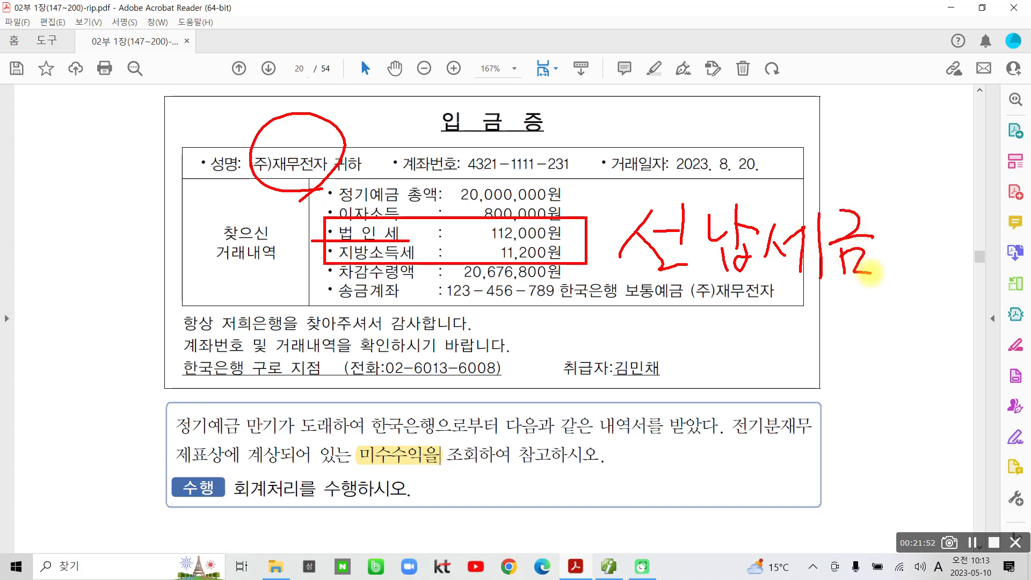
pyautogui.moveTo(587, 241)
pyautogui.mouseDown()
pyautogui.moveTo(618, 238)
pyautogui.moveTo(604, 257)
pyautogui.moveTo(605, 234)
pyautogui.mouseUp()
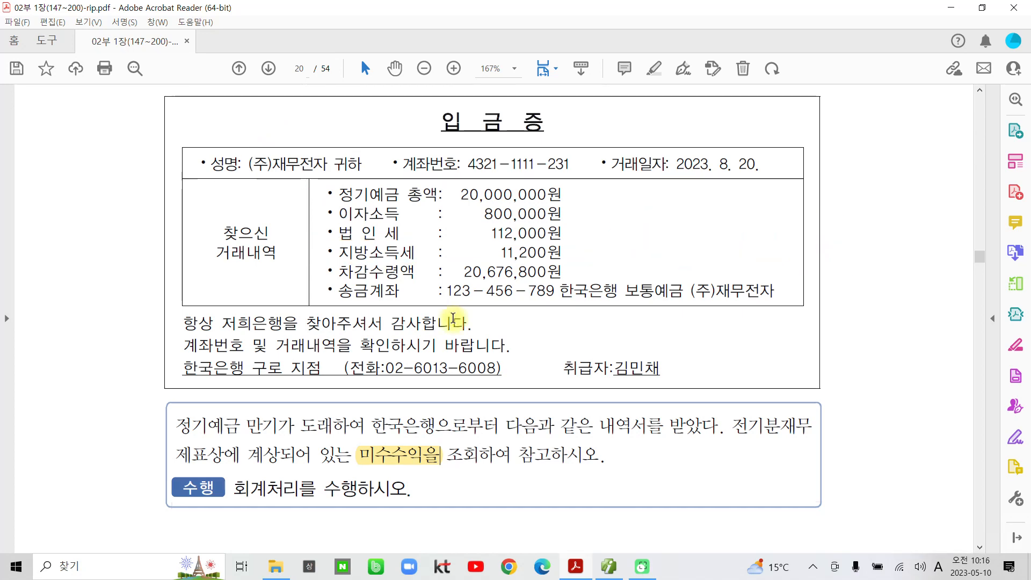
# Switch back to the accounting program and add a 차변 line for the account 136 선납세금 on August 20.
pyautogui.click(609, 566)
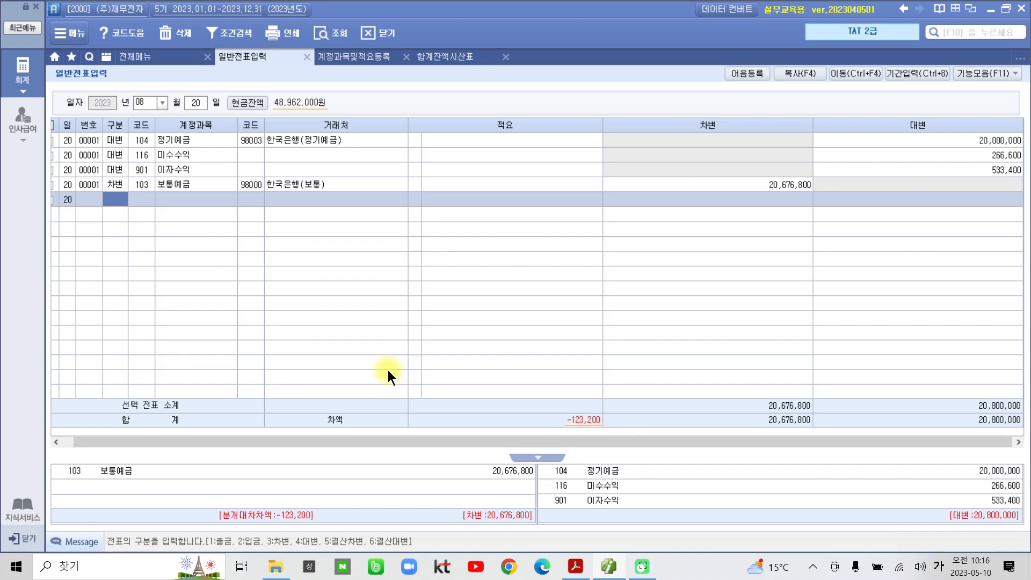
pyautogui.write('3')
pyautogui.press('Return')
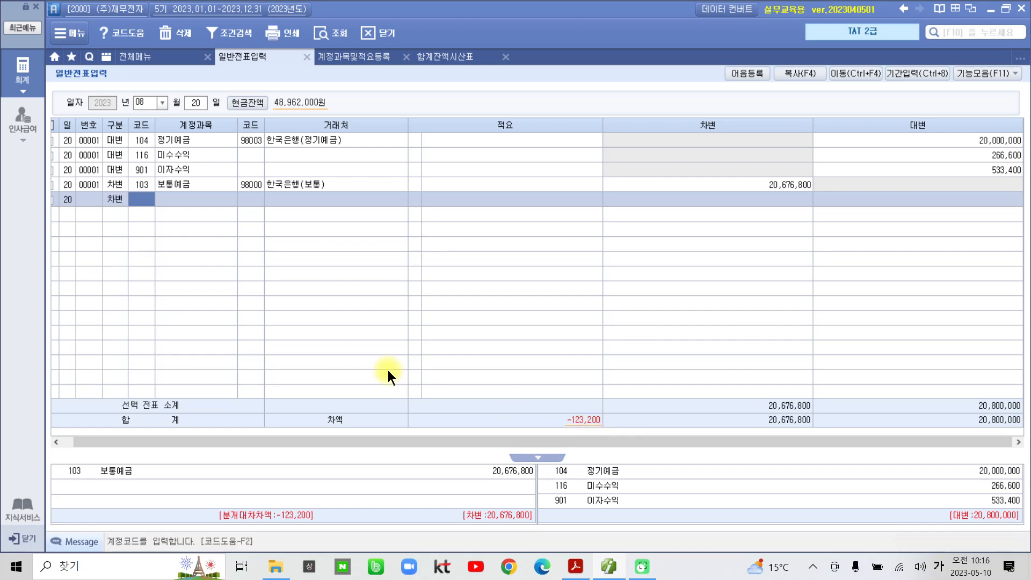
pyautogui.write('136')
pyautogui.press('Return')
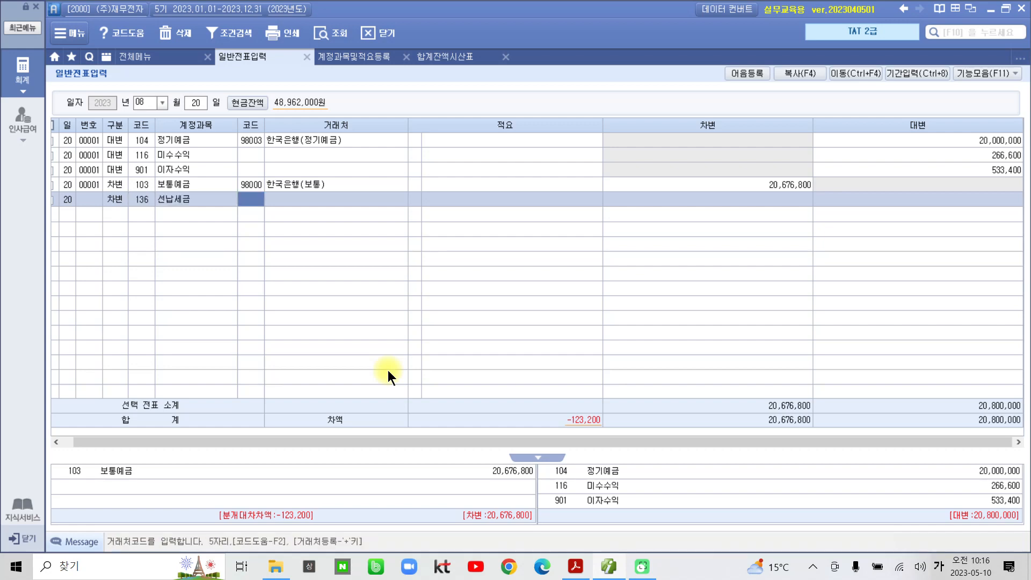
# Enter 123,200 as the 차변 amount of the 선납세금 line without 거래처 or 적요, and select the completed entry.
pyautogui.press('Return')
pyautogui.press('Return')
pyautogui.press('Return')
pyautogui.press('Return')
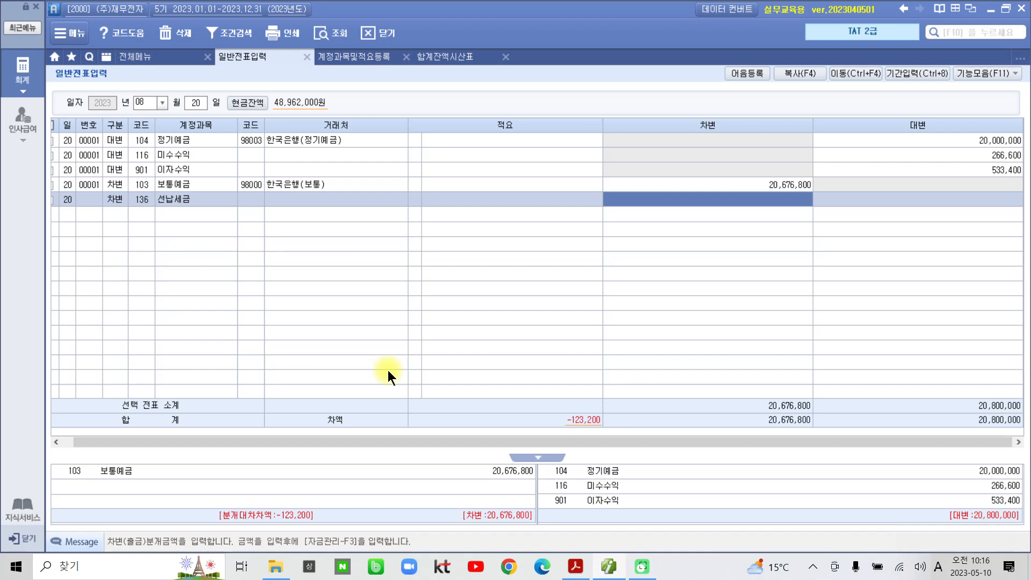
pyautogui.write('123')
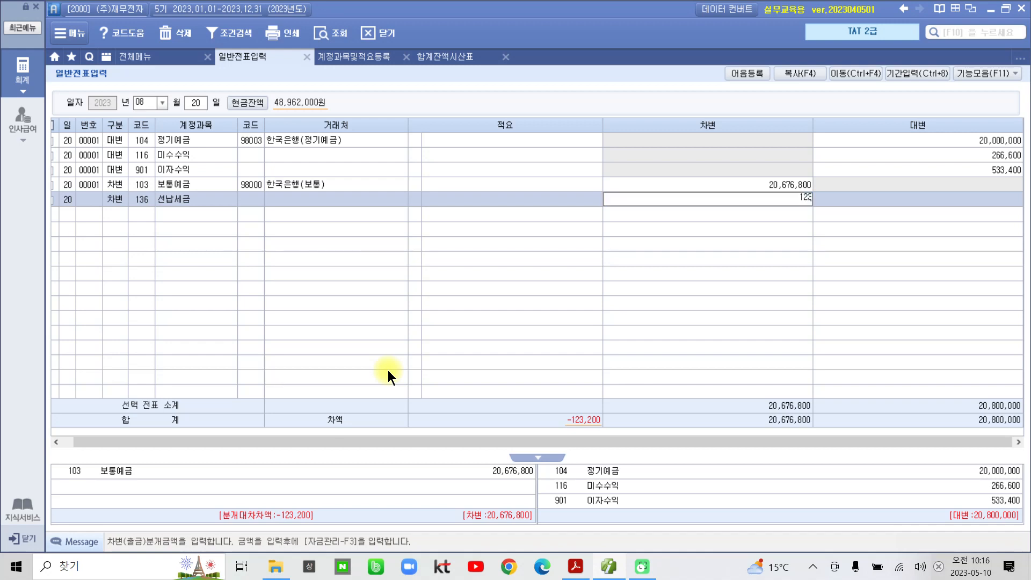
pyautogui.write(',200')
pyautogui.press('Return')
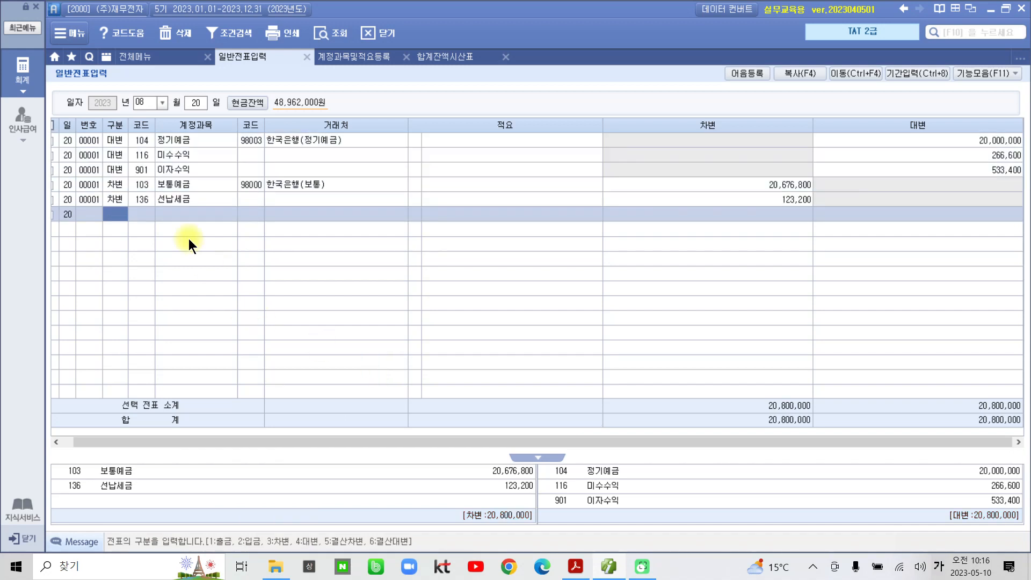
pyautogui.click(175, 201)
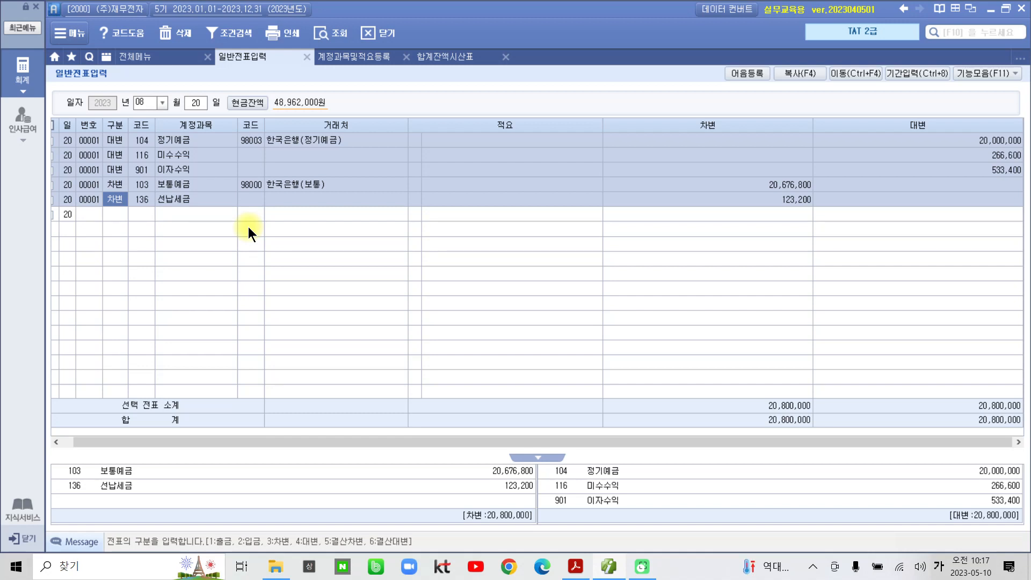
# Switch to the textbook PDF and highlight the phrase 자산계정으로 처리할 것 in problem 4, 대체전표 작성하기.
pyautogui.click(609, 573)
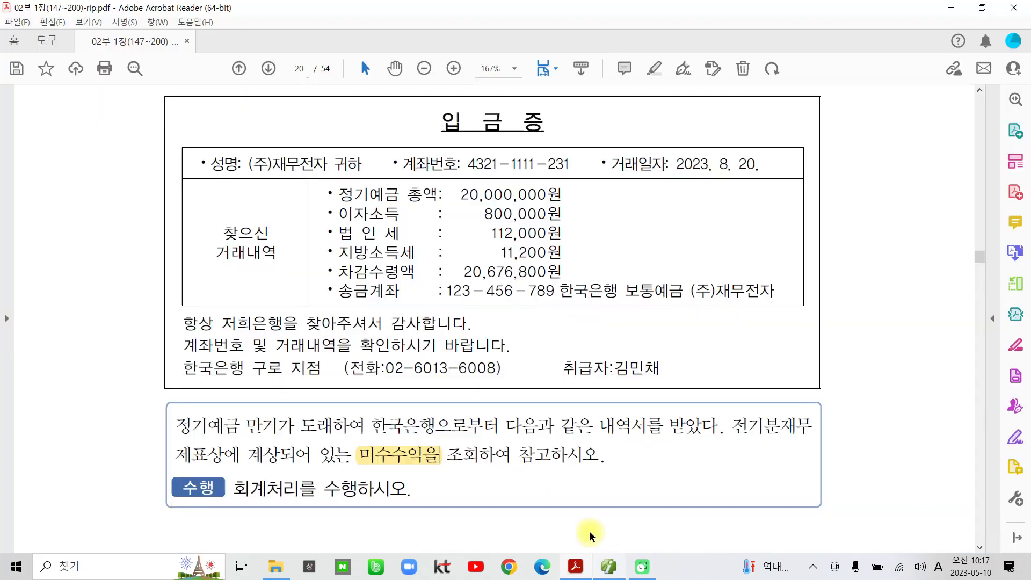
pyautogui.scroll(-6, 484, 444)
pyautogui.scroll(-1, 481, 443)
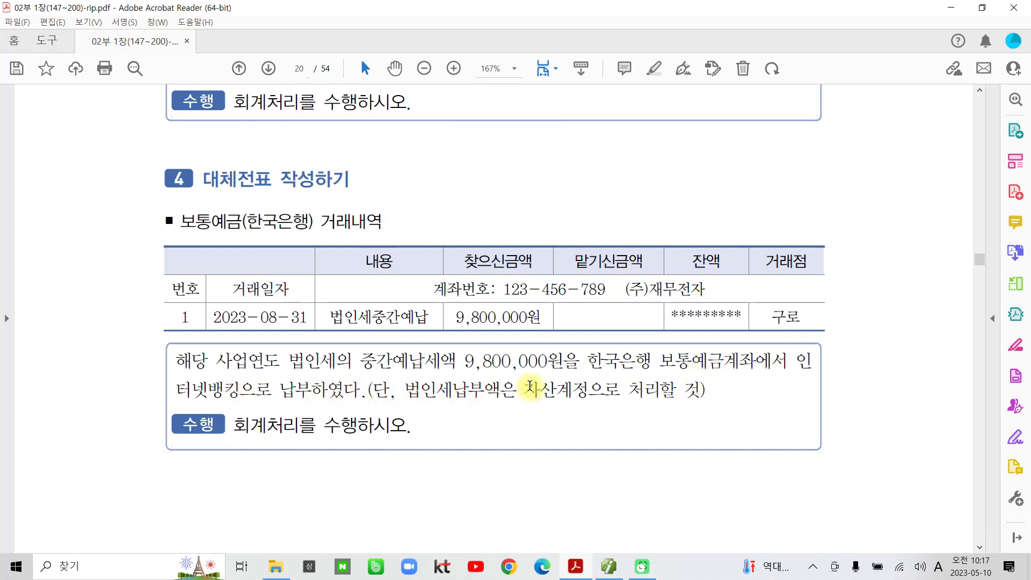
pyautogui.moveTo(525, 389); pyautogui.dragTo(706, 388)
pyautogui.click(709, 337)
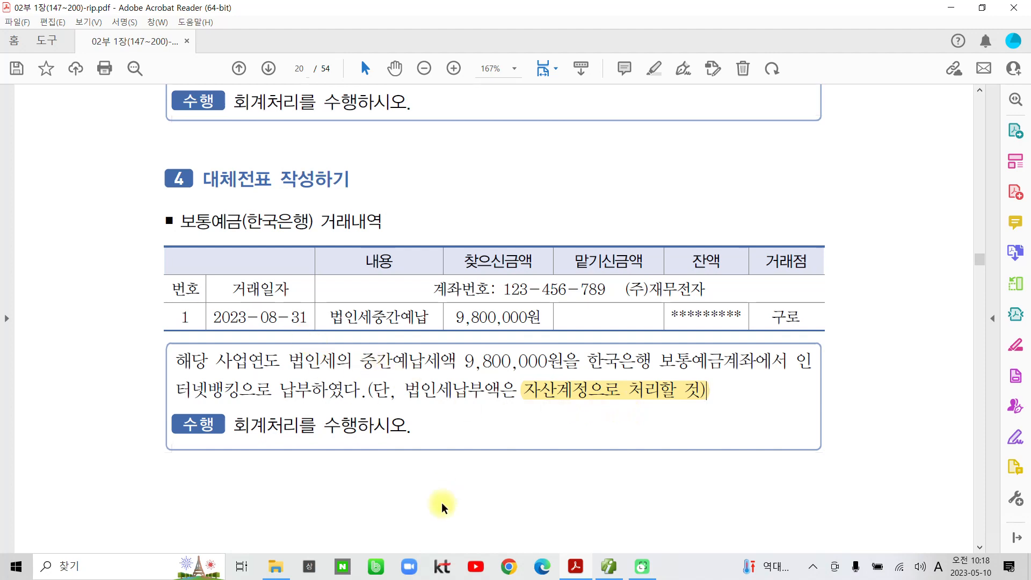
# Switch back to the accounting program, set the entry date to August 31, and add a 차변 line for the account 136 선납세금.
pyautogui.hotkey('alt', 'Tab')
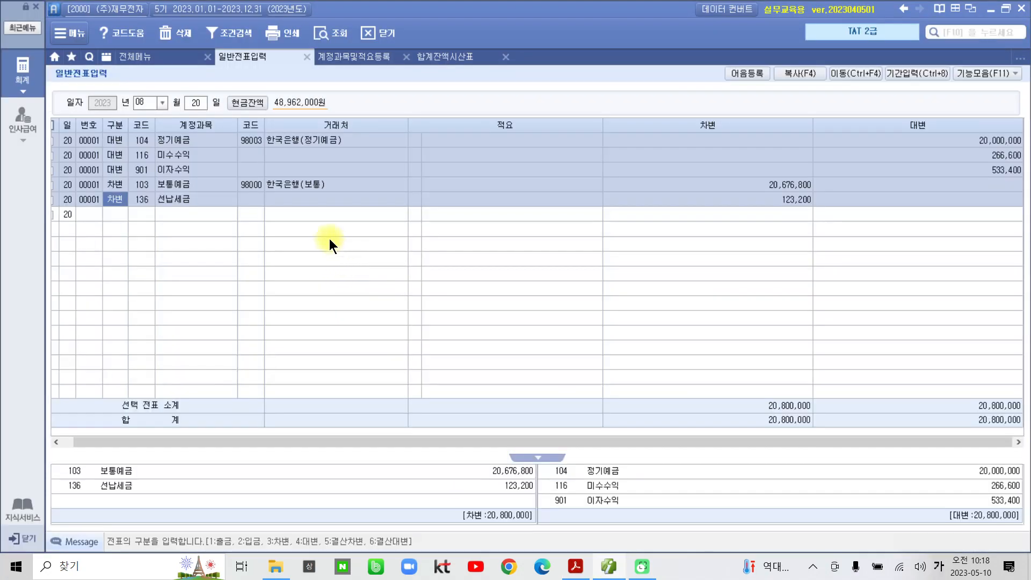
pyautogui.click(194, 102)
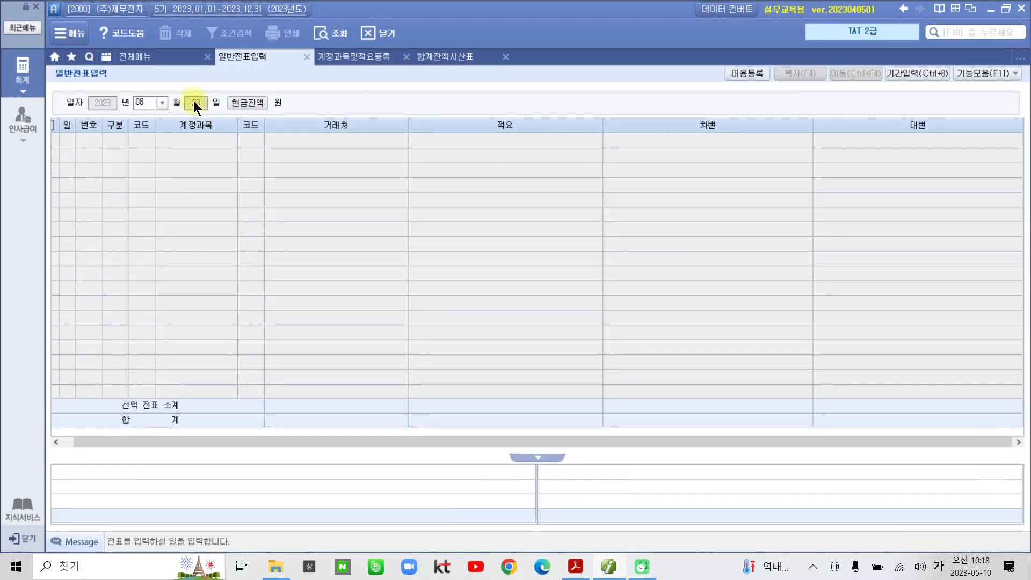
pyautogui.write('31')
pyautogui.press('Return')
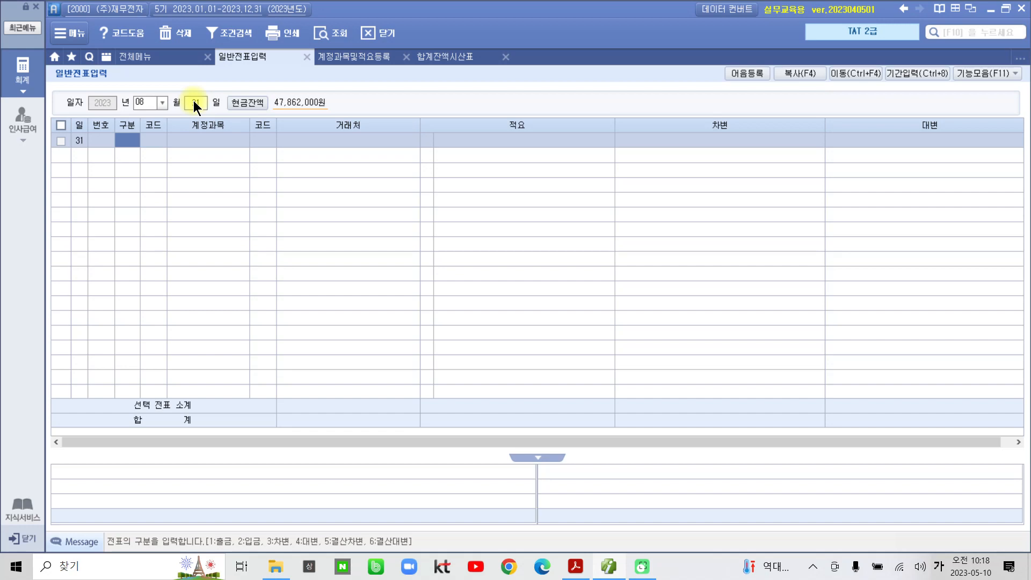
pyautogui.write('3')
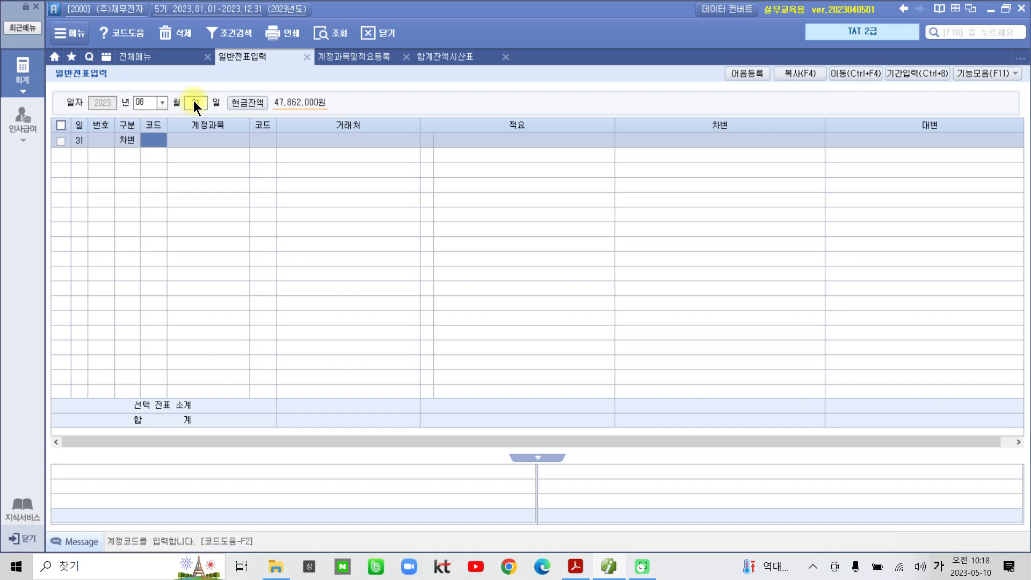
pyautogui.write('136')
pyautogui.press('Return')
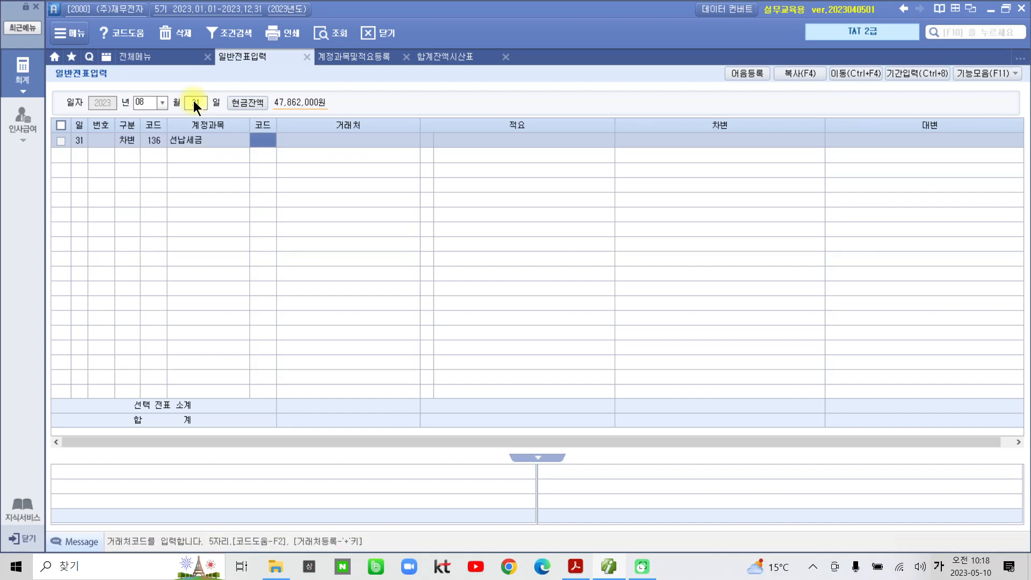
# Enter 법인세 중간예납 as the 적요 and 9,800,000 as the 차변 amount of the 선납세금 line.
pyautogui.press('Return')
pyautogui.press('Return')
pyautogui.press('Return')
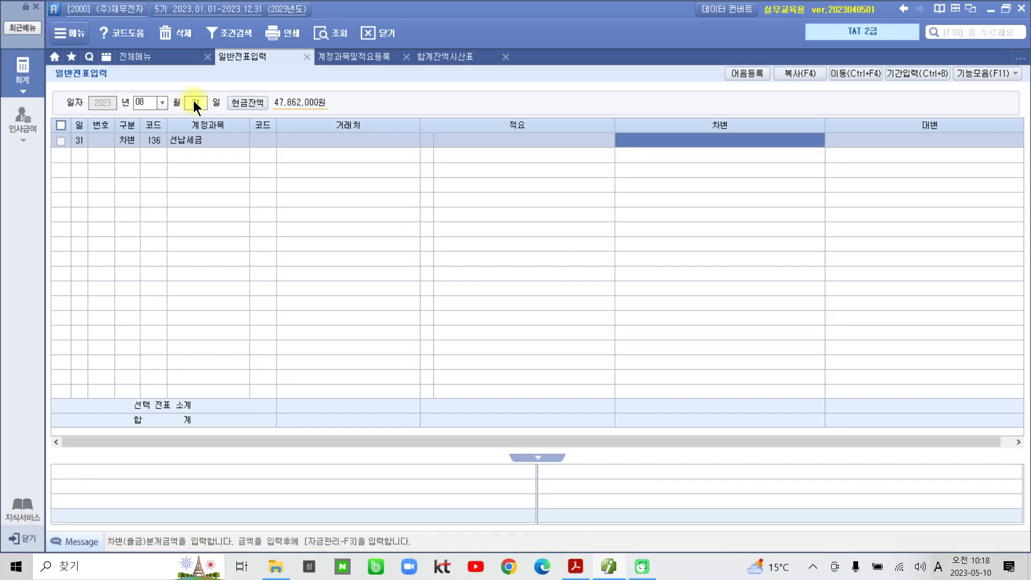
pyautogui.press('Left')
pyautogui.press('Left')
pyautogui.press('Left')
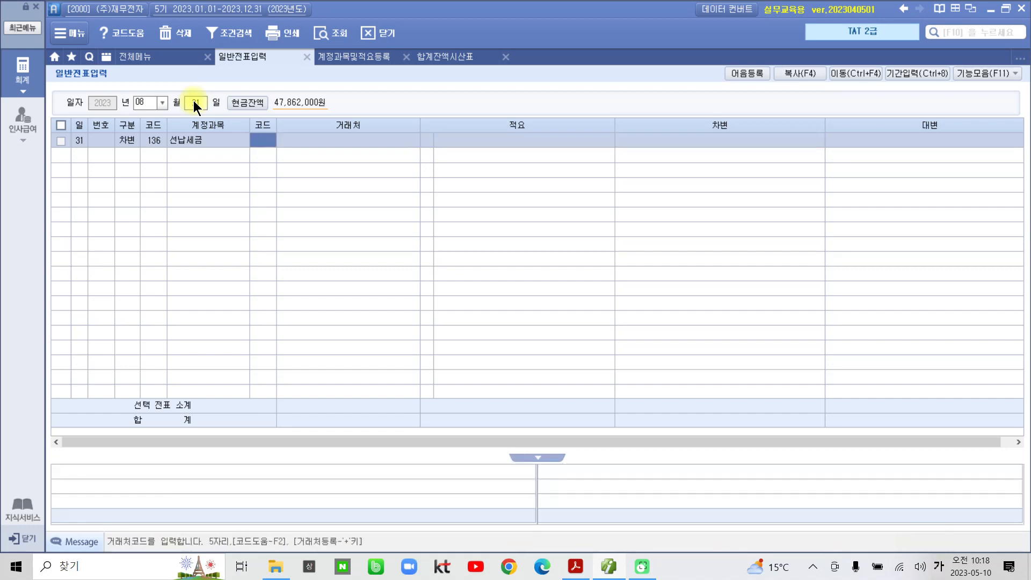
pyautogui.press('Return')
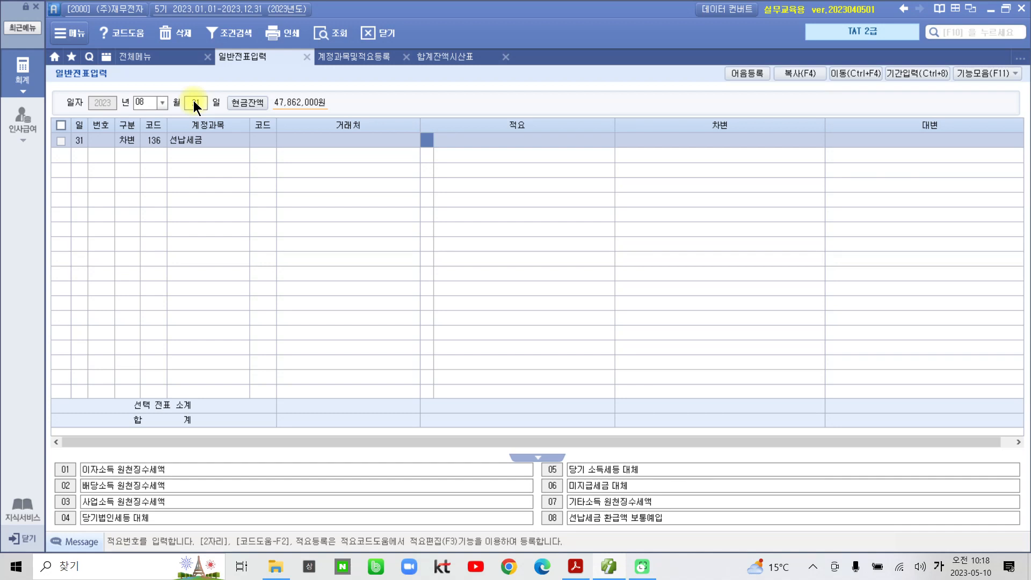
pyautogui.press('Return')
pyautogui.write('법')
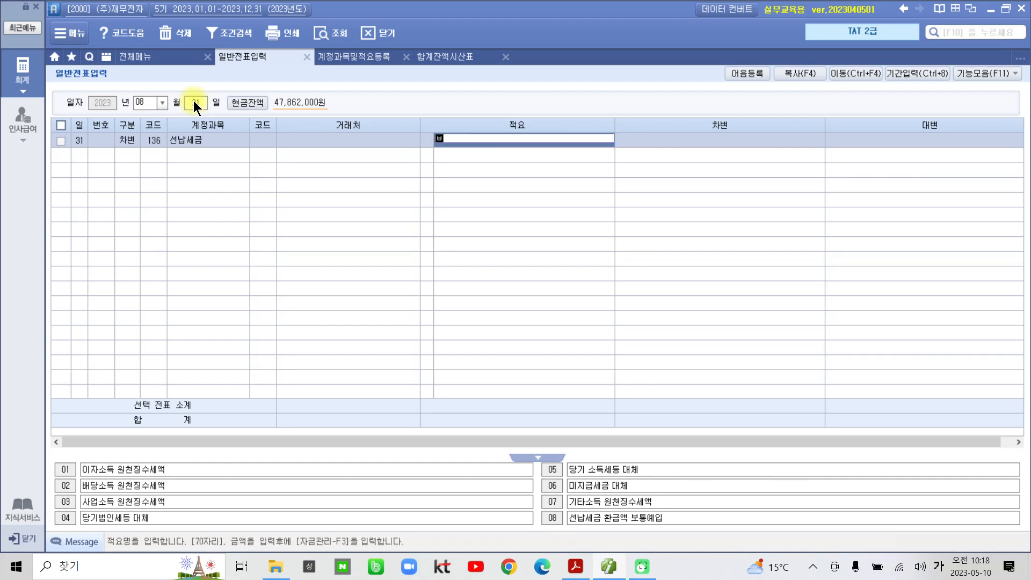
pyautogui.write('인세 ㅈ')
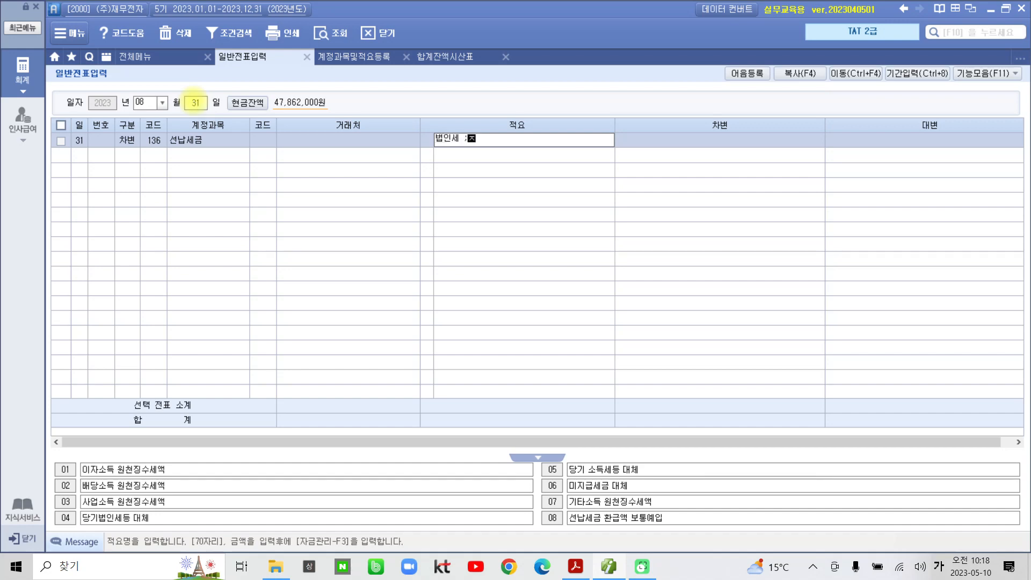
pyautogui.write('중간ㅇ')
pyautogui.write('예납')
pyautogui.press('Return')
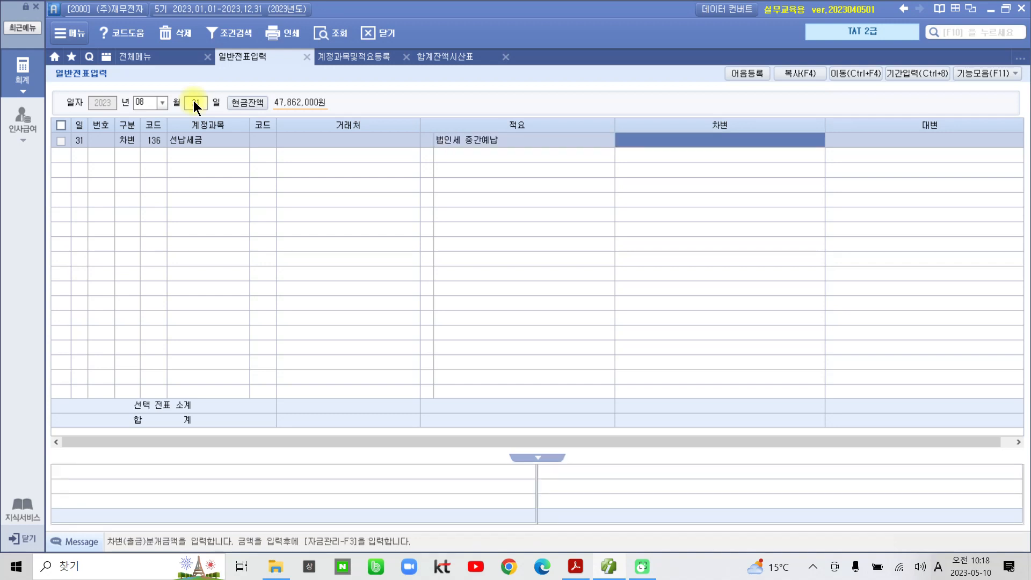
pyautogui.write('9800000')
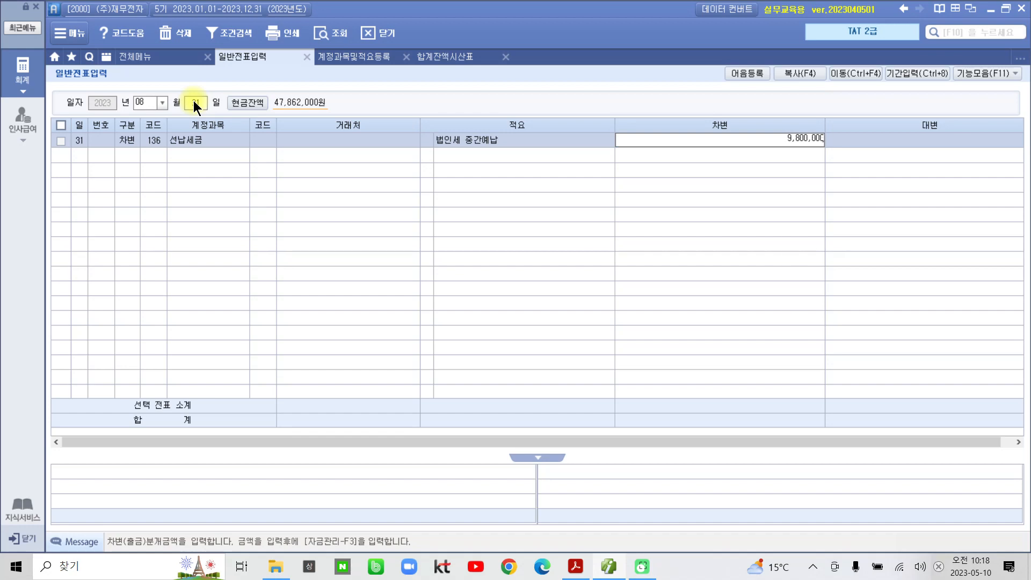
pyautogui.press('Return')
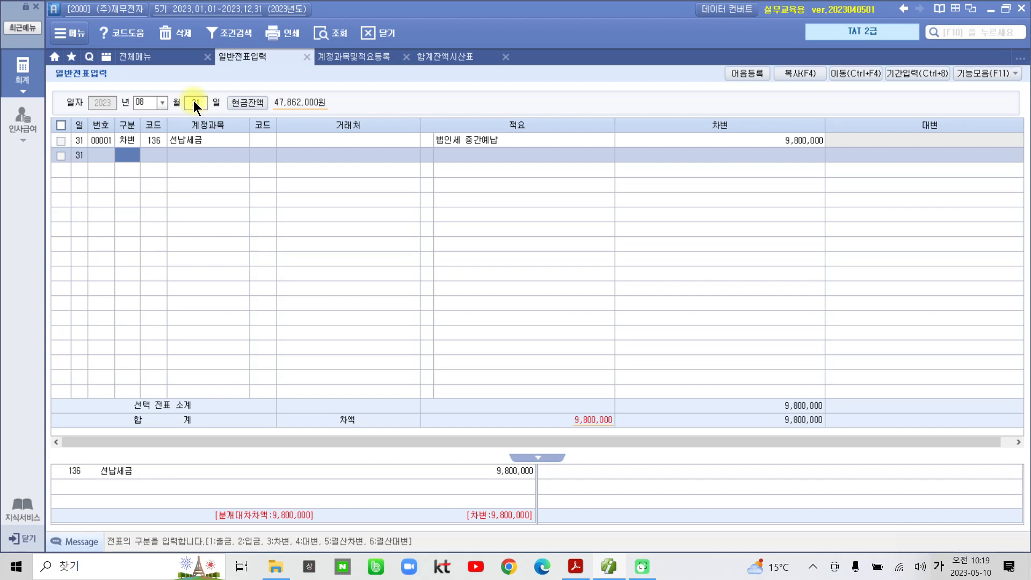
# Add a 대변 line for the account 103 보통예금 with the 거래처 한국은행(보통).
pyautogui.write('4')
pyautogui.press('Return')
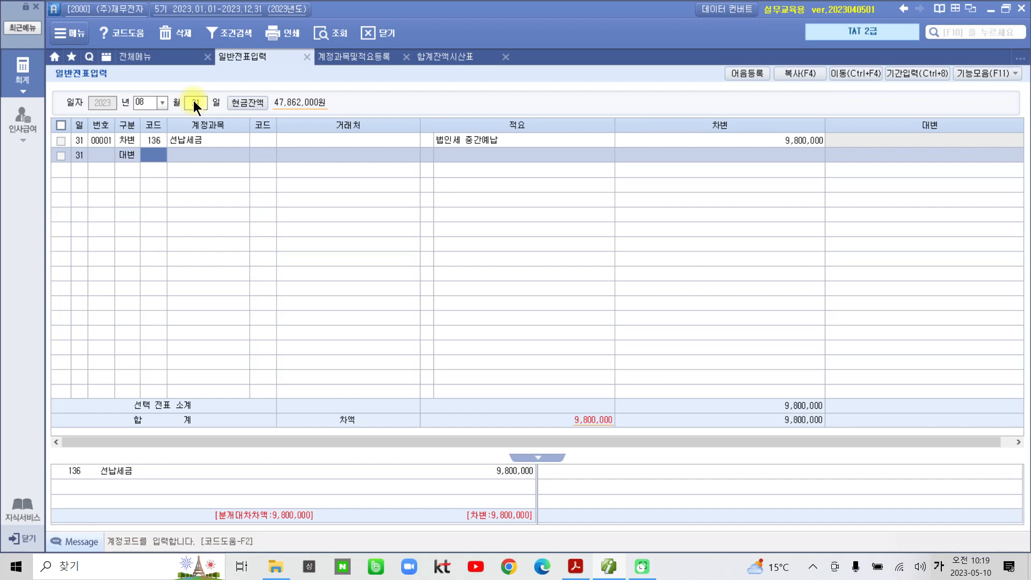
pyautogui.write('103')
pyautogui.press('Return')
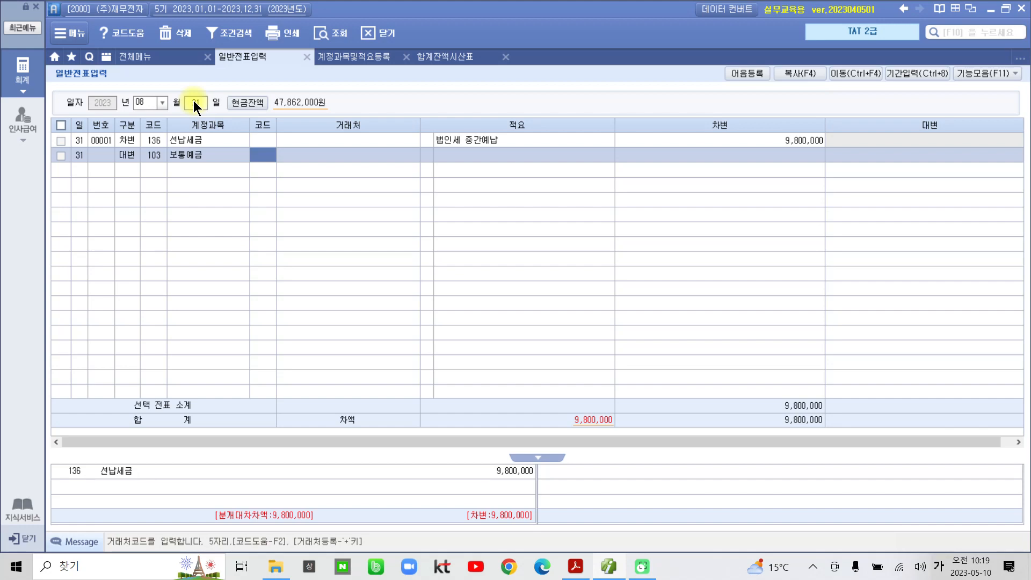
pyautogui.write('한국')
pyautogui.press('Return')
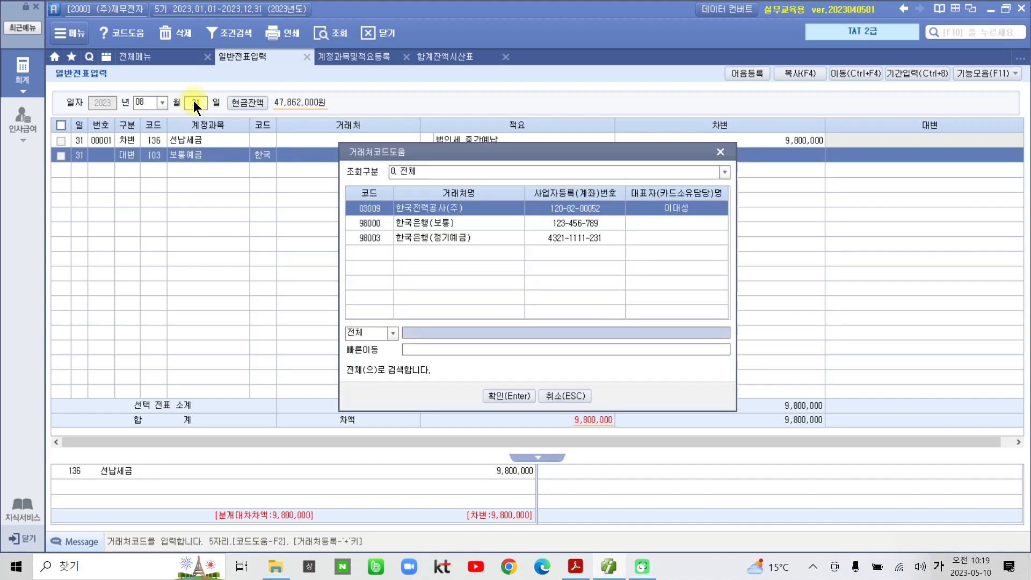
pyautogui.press('Down')
pyautogui.press('Return')
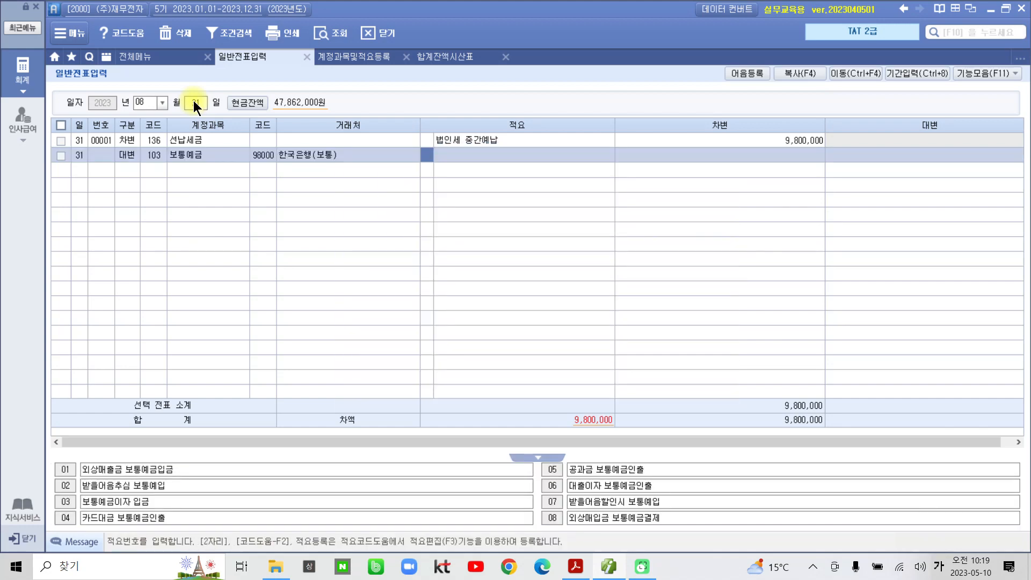
# Complete the 보통예금 line with the 적요 법인세 중간예납 and 9,800,000 as the 대변 amount.
pyautogui.press('Return')
pyautogui.press('Return')
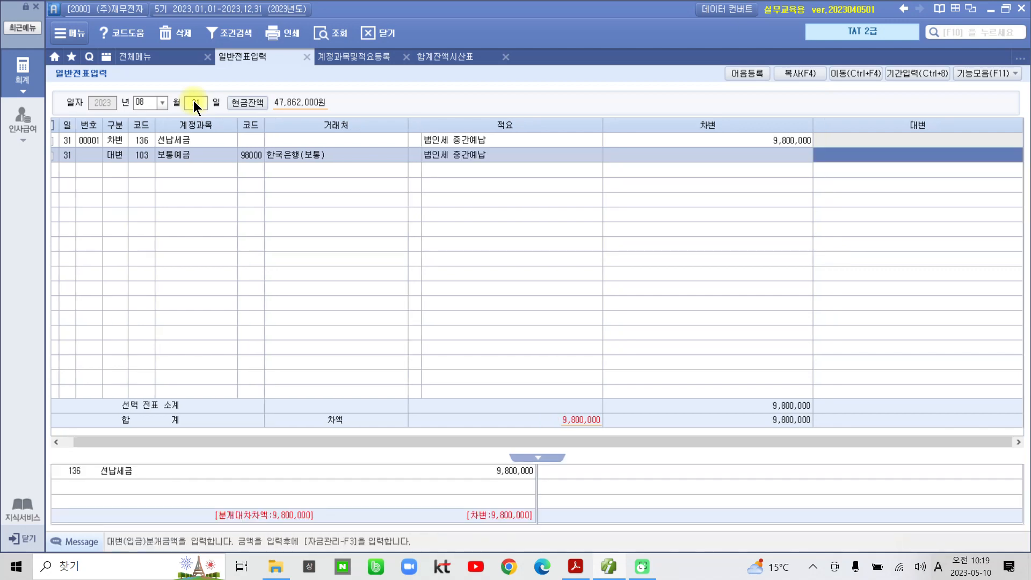
pyautogui.write('9800000')
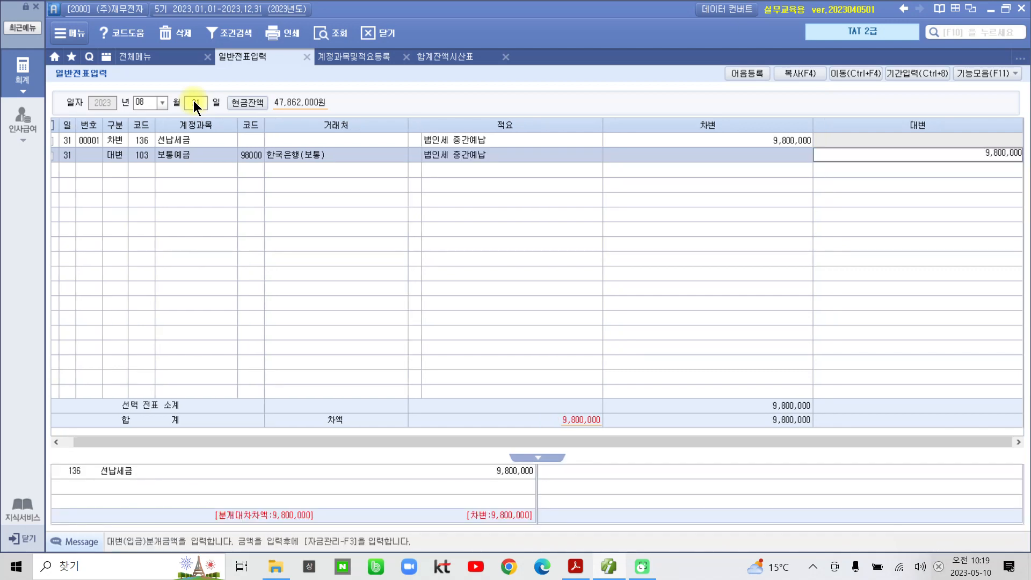
pyautogui.press('Return')
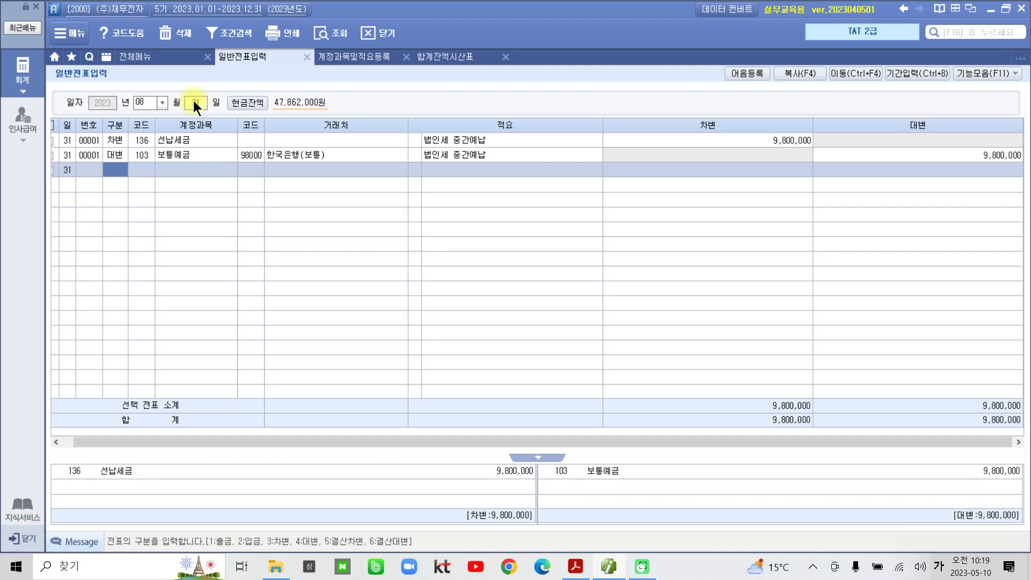
# Switch to the textbook PDF and highlight [12월 15일] and 확정급여형 in problem 5, 대체전표 작성하기.
pyautogui.click(575, 566)
pyautogui.scroll(-2, 384, 443)
pyautogui.scroll(-10, 384, 443)
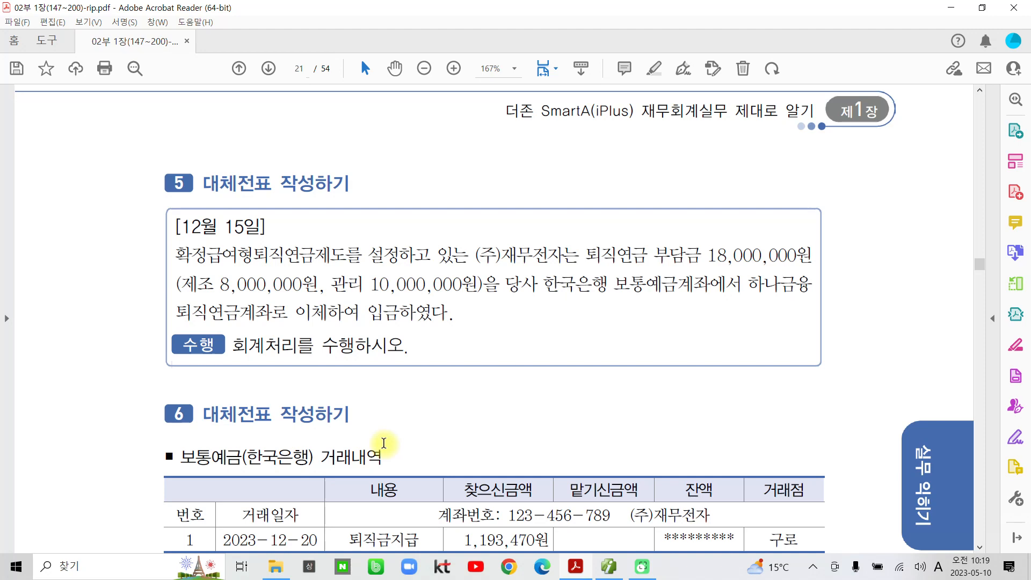
pyautogui.scroll(-1, 384, 443)
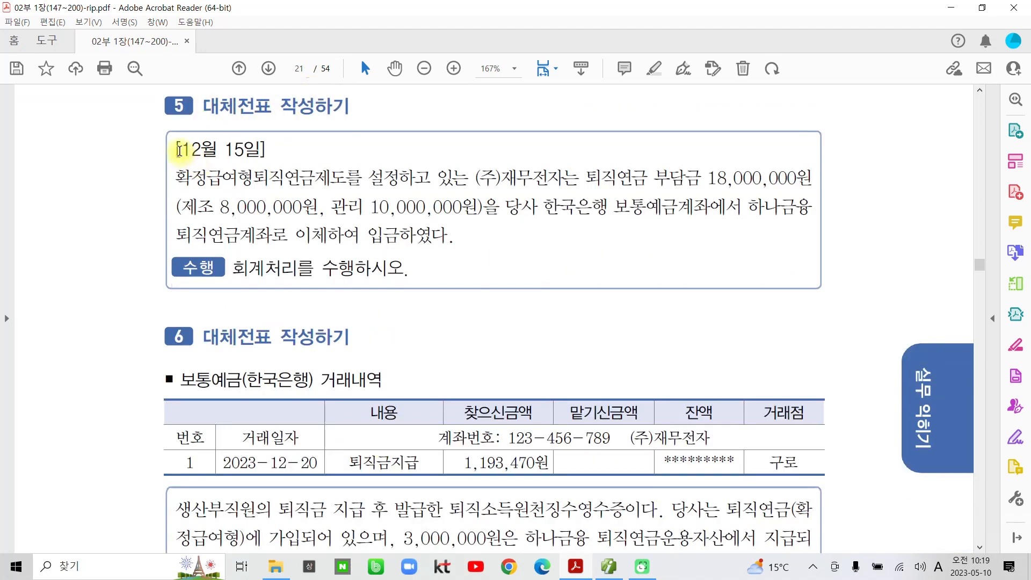
pyautogui.moveTo(177, 148); pyautogui.dragTo(267, 148)
pyautogui.click(286, 98)
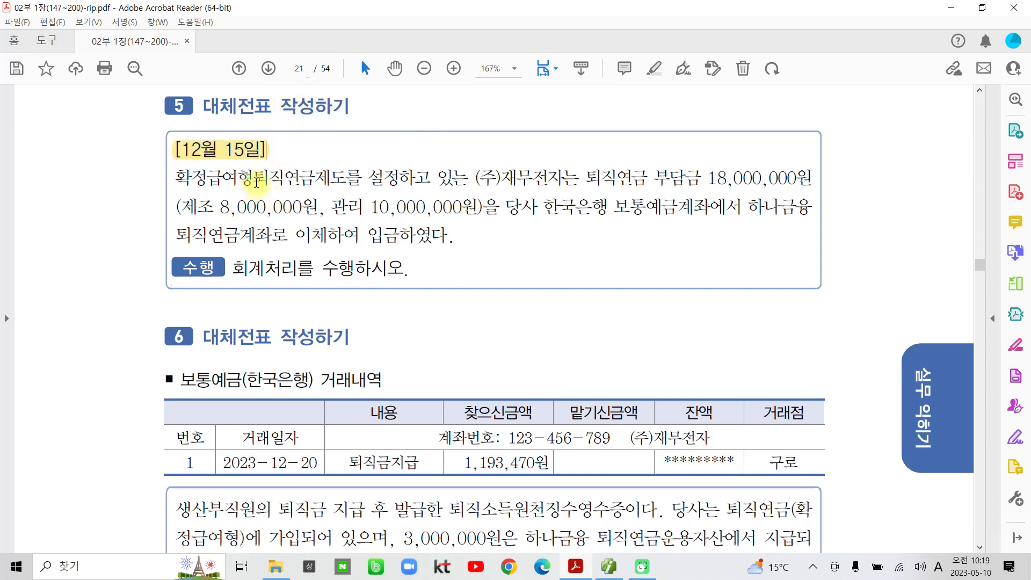
pyautogui.moveTo(255, 180); pyautogui.dragTo(176, 179)
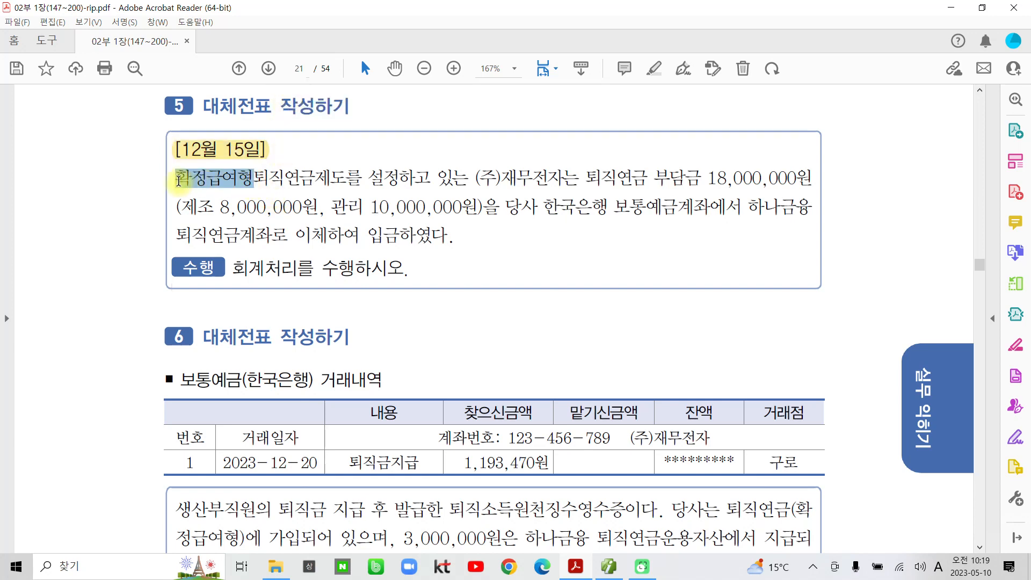
pyautogui.click(201, 131)
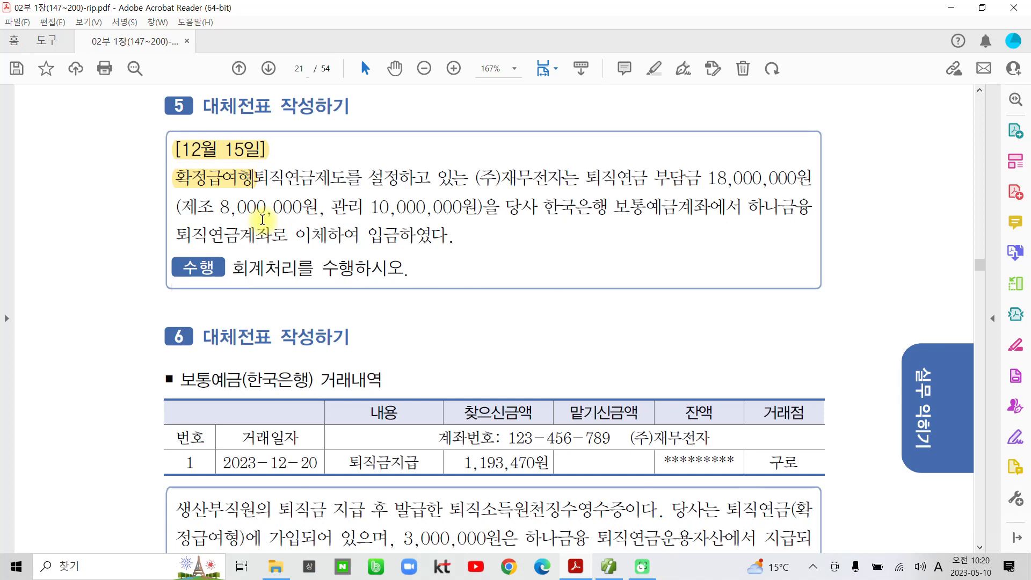
# Open a blank Windows Notepad document, place it below the problem 5 text, and set its font to 맑은 고딕 in 굵게 style.
pyautogui.click(16, 567)
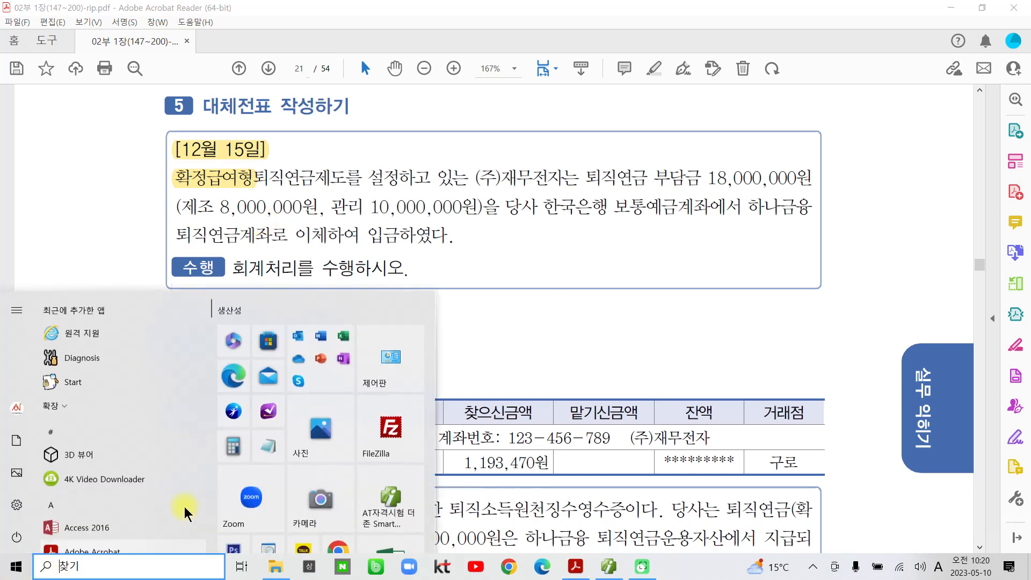
pyautogui.click(265, 447)
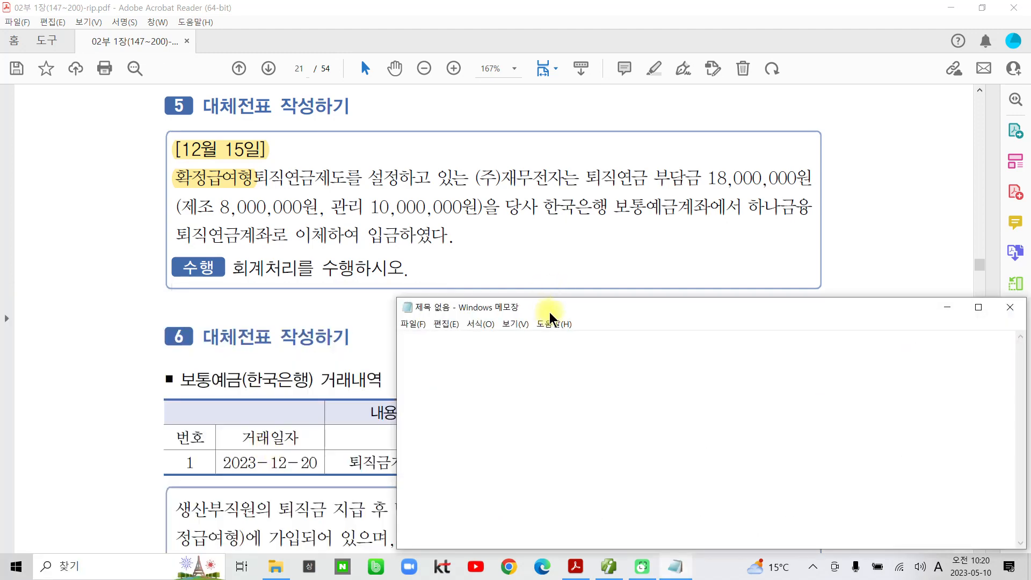
pyautogui.moveTo(679, 243); pyautogui.dragTo(446, 303)
pyautogui.click(395, 323)
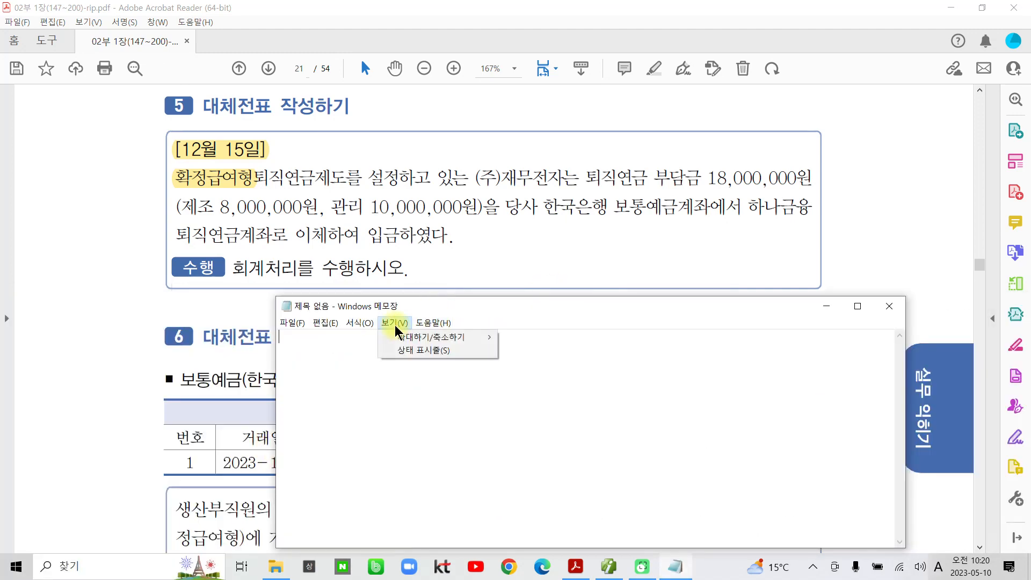
pyautogui.moveTo(359, 322)
pyautogui.click(362, 350)
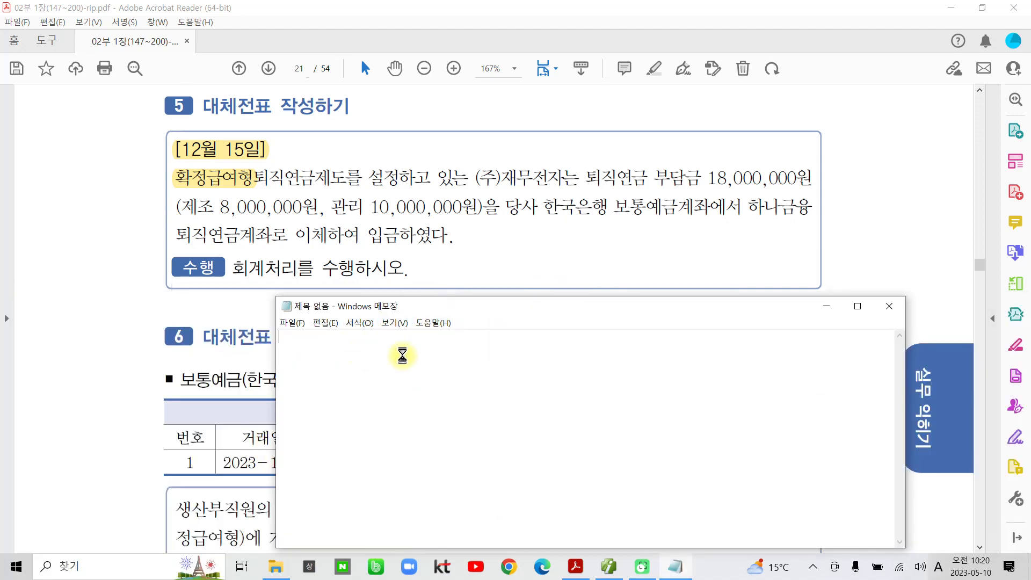
pyautogui.click(543, 328)
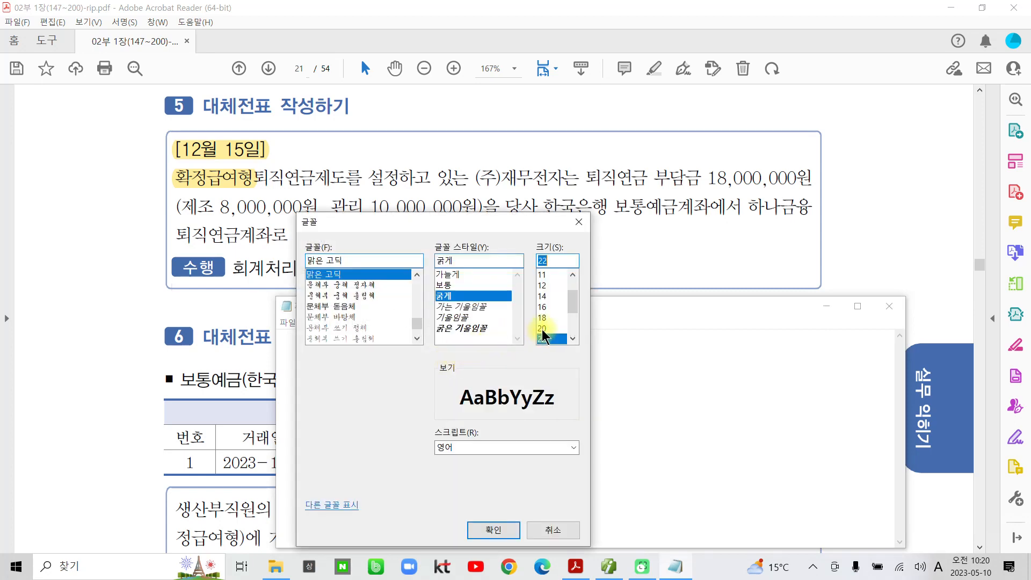
pyautogui.click(493, 530)
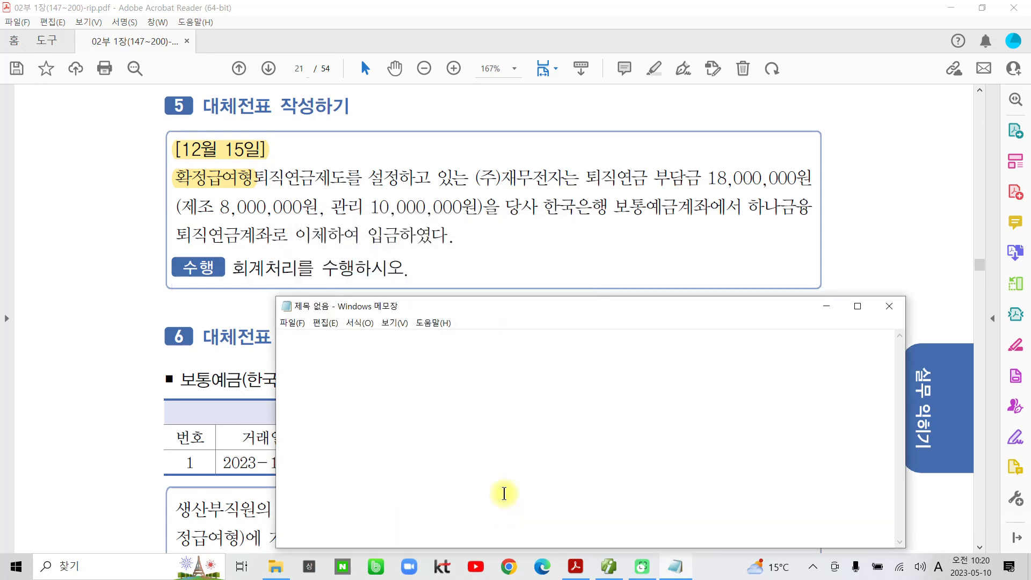
# Write the first note line: * 확정급여형 --> 납입액을 자산으로 처리한다.
pyautogui.write('*gk')
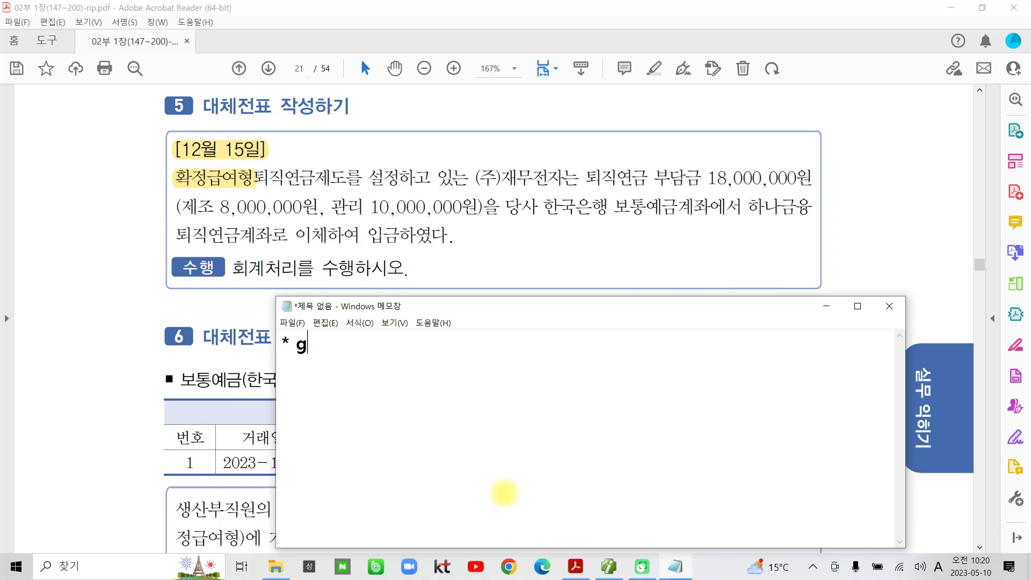
pyautogui.press('BackSpace')
pyautogui.press('BackSpace')
pyautogui.press('Hangul')
pyautogui.write('확정ㄱ')
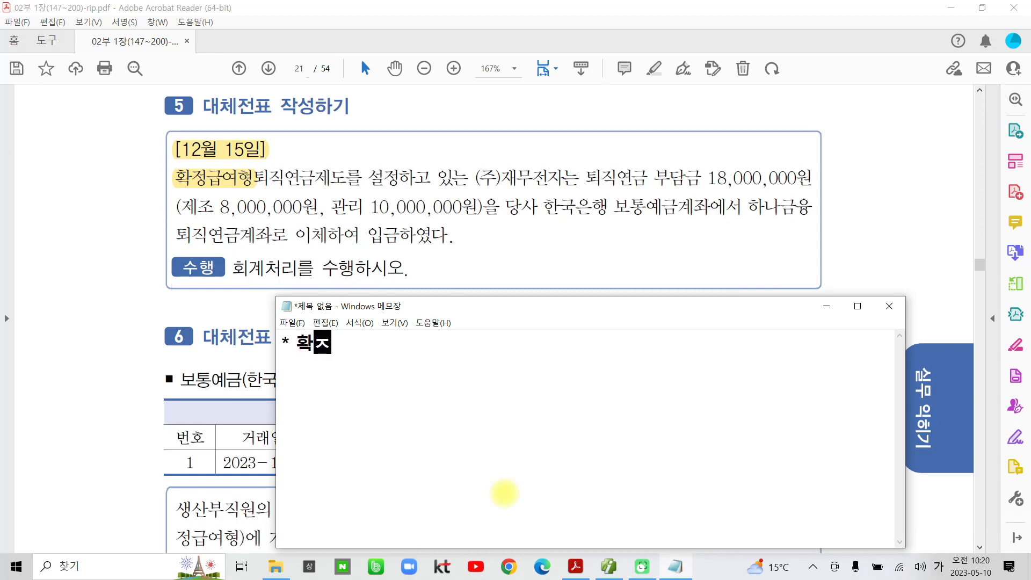
pyautogui.write('급여')
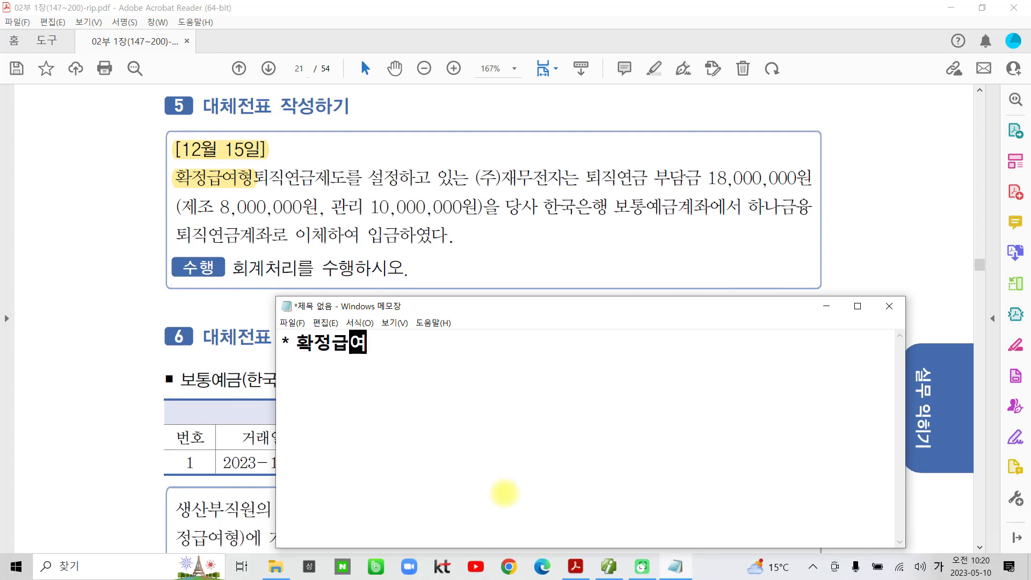
pyautogui.write('형 --')
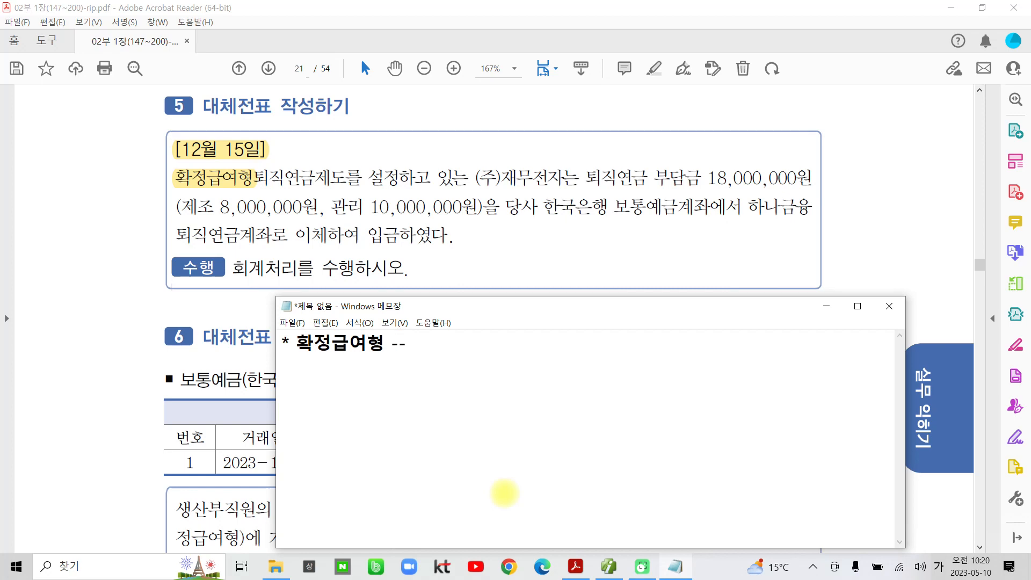
pyautogui.write('> 납ㄱ')
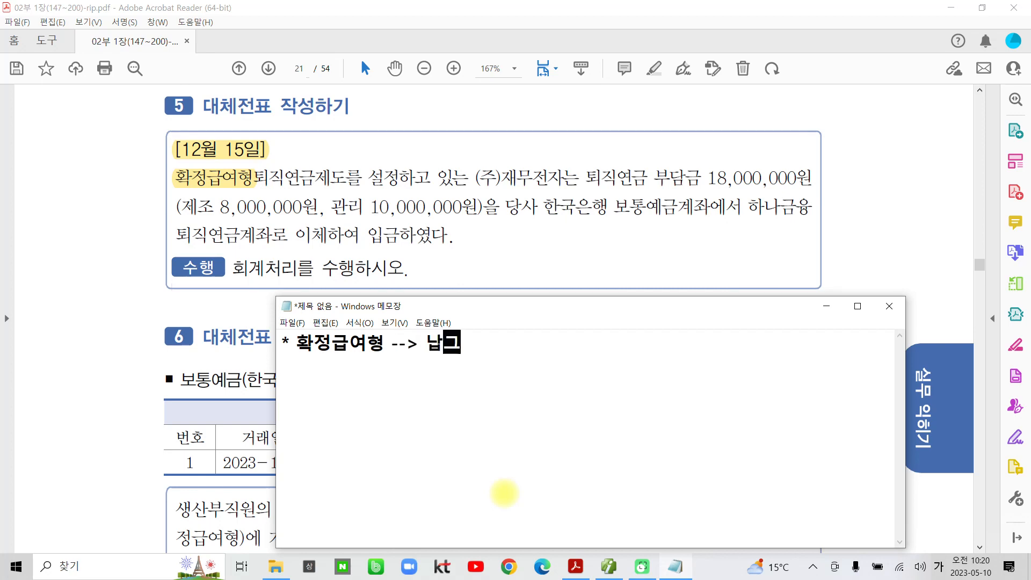
pyautogui.write('입해')
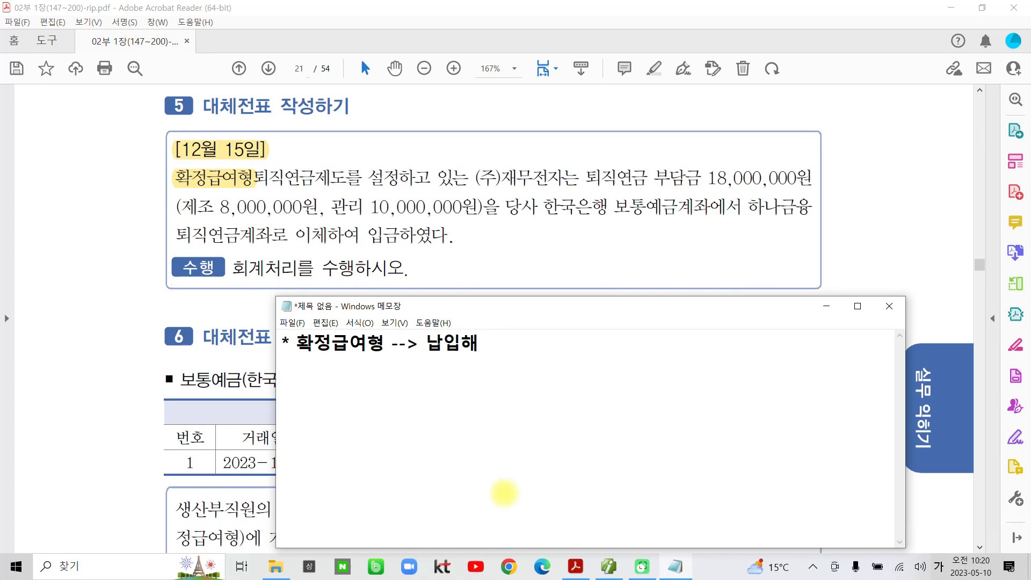
pyautogui.press('BackSpace')
pyautogui.write('액을 자사')
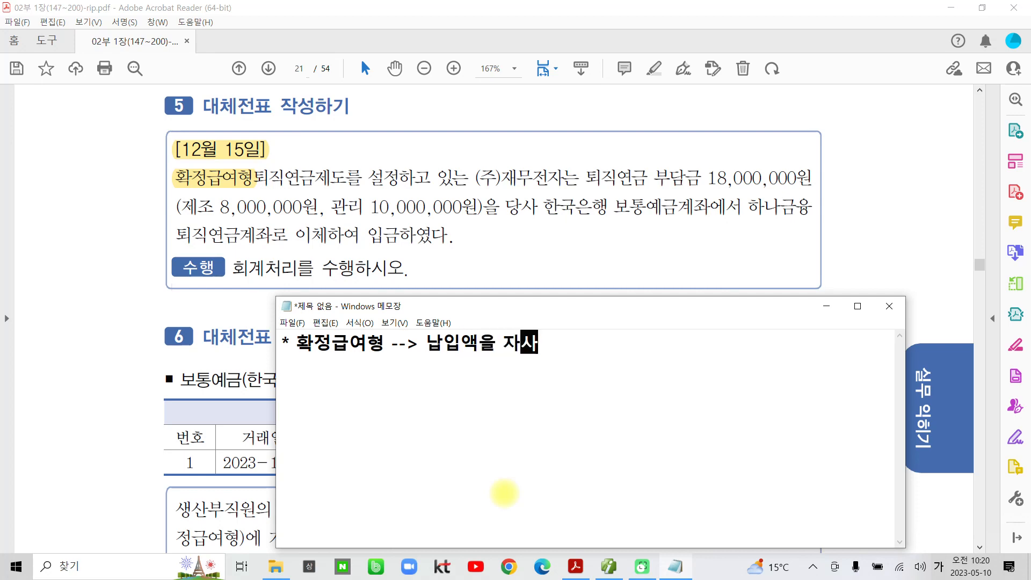
pyautogui.write('산으로 처')
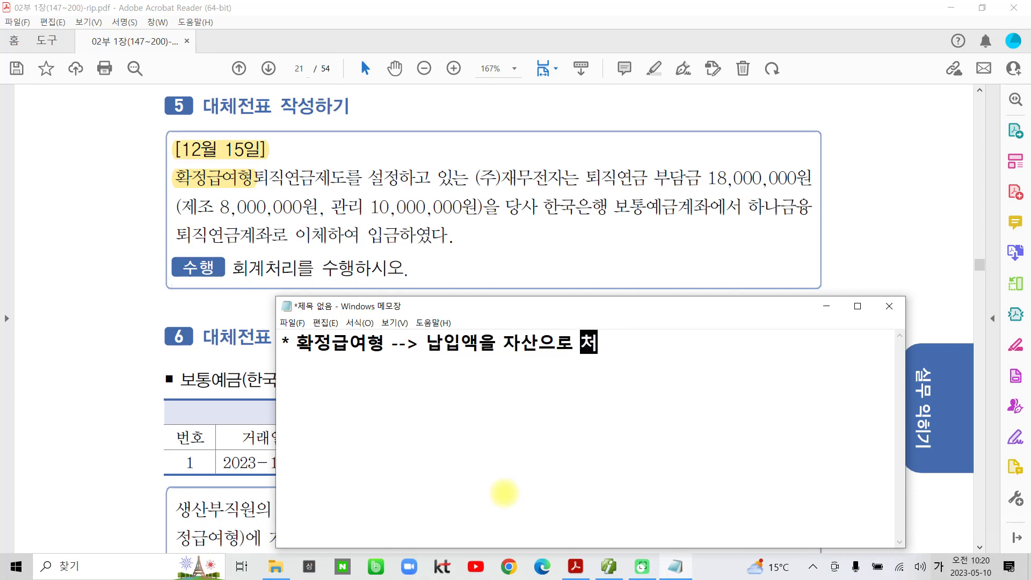
pyautogui.write('리한다.')
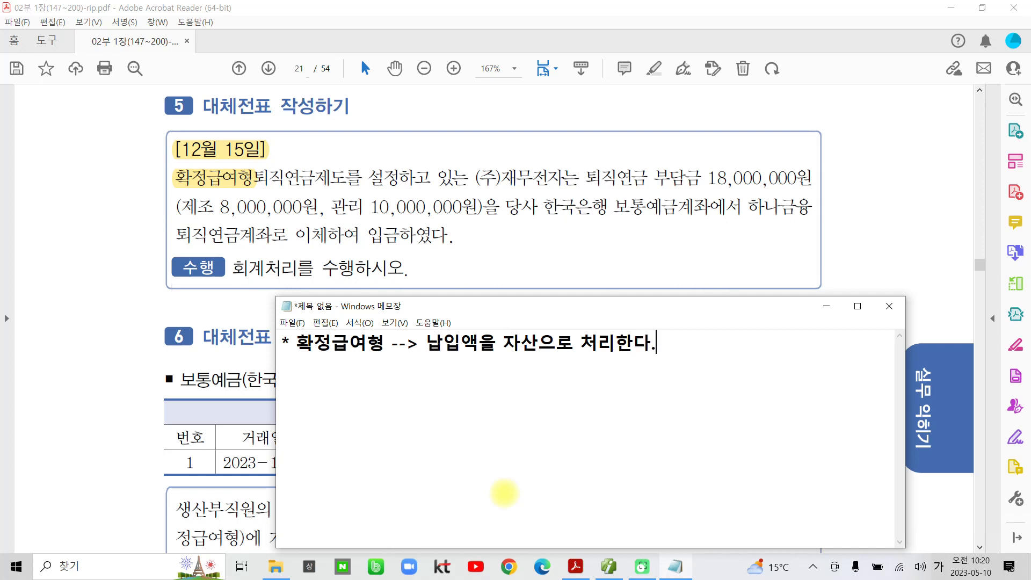
# Append the quoted account name "퇴직연금운용자산" to the end of the 확정급여형 note line.
pyautogui.write(' "퇴직연금')
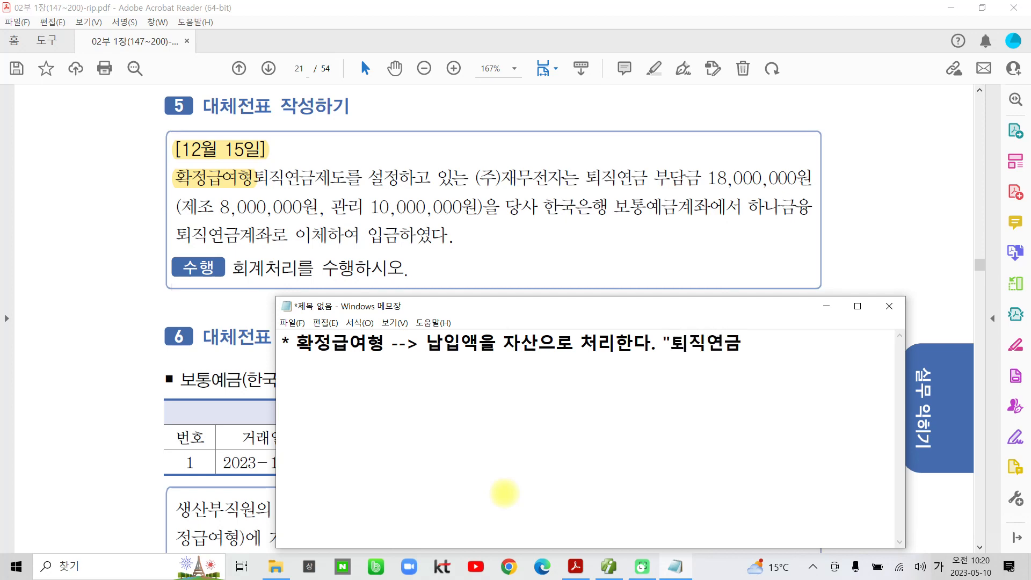
pyautogui.write('운ㅇㅇ')
pyautogui.press('BackSpace')
pyautogui.press('BackSpace')
pyautogui.write('ㅇㅇ')
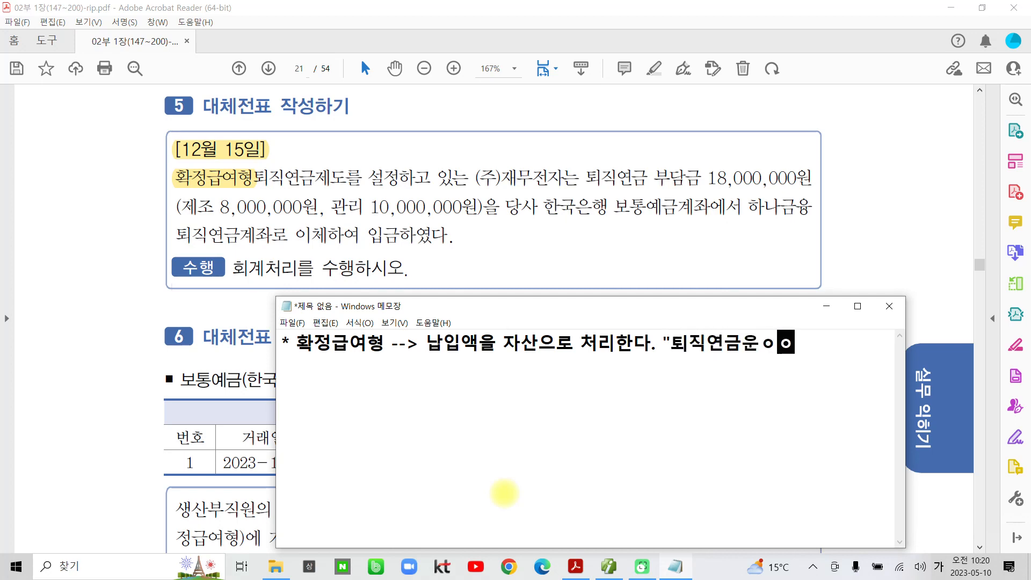
pyautogui.press('BackSpace')
pyautogui.press('BackSpace')
pyautogui.write('용자산')
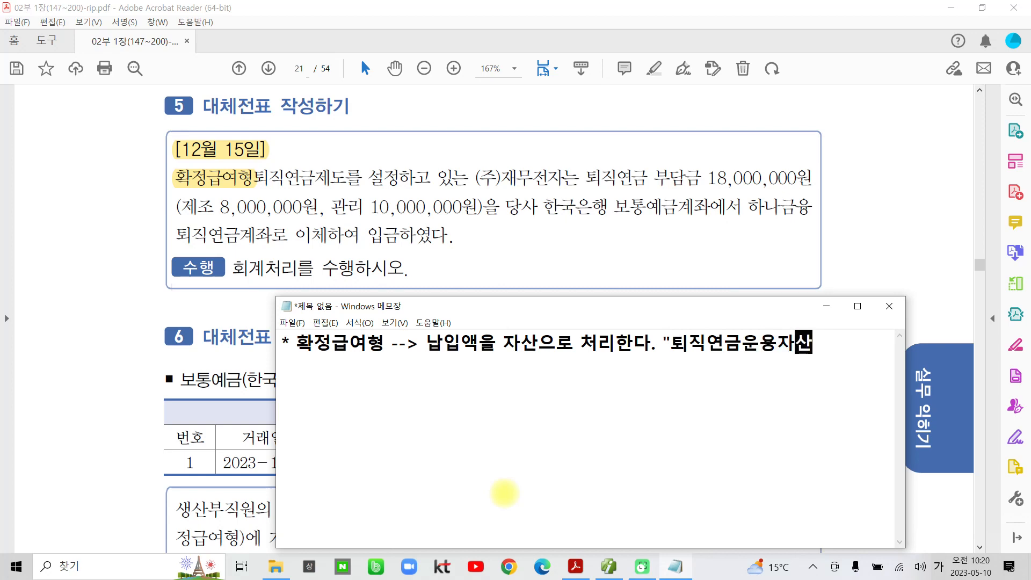
pyautogui.write('"')
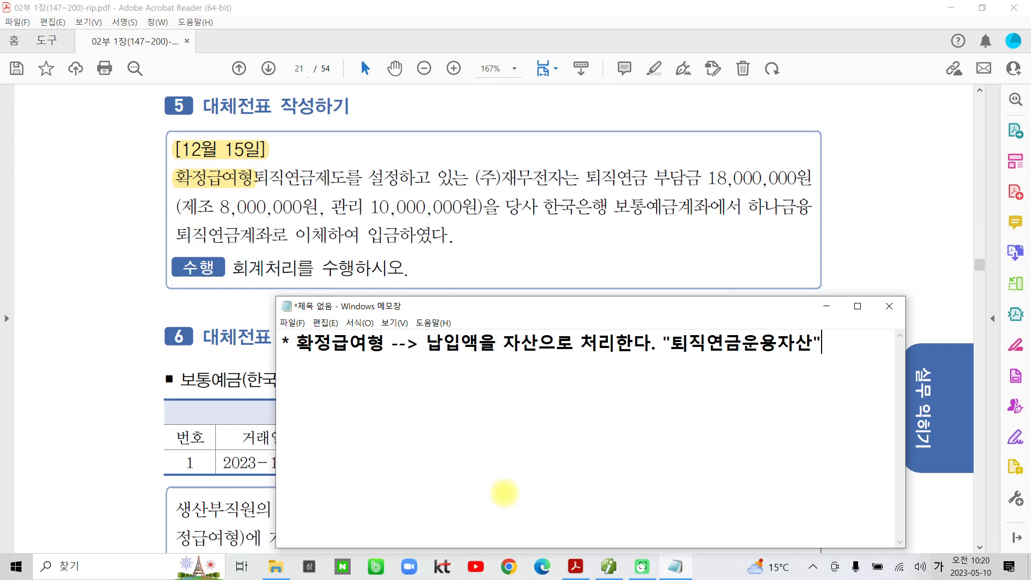
# Write the second note line: * 확정기여형 --> 납입액을 비용으로 처리한다. "퇴직급여".
pyautogui.press('Return')
pyautogui.write('* ')
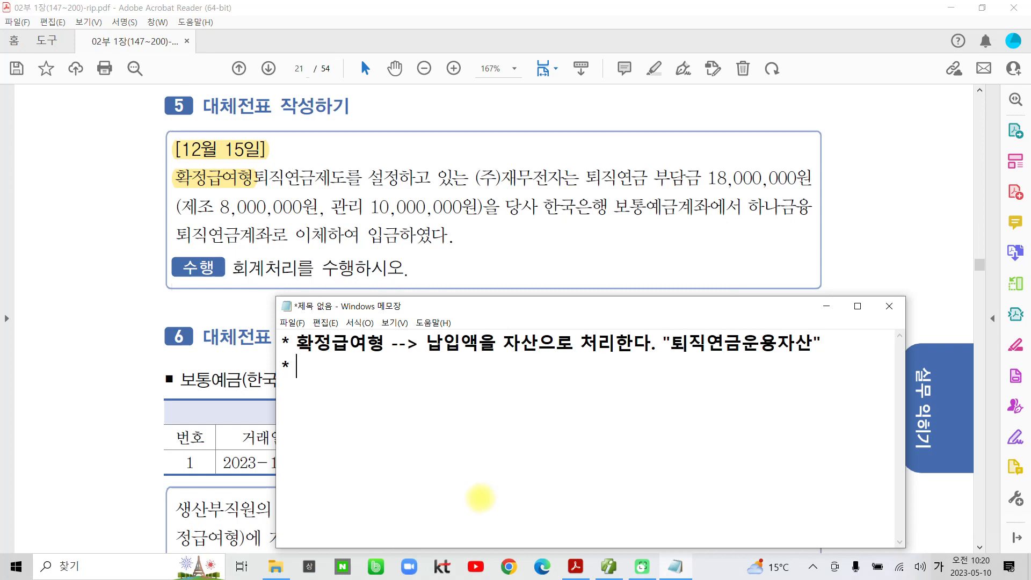
pyautogui.write('ㅎㅗㅏㄱㅈㅓㅇ')
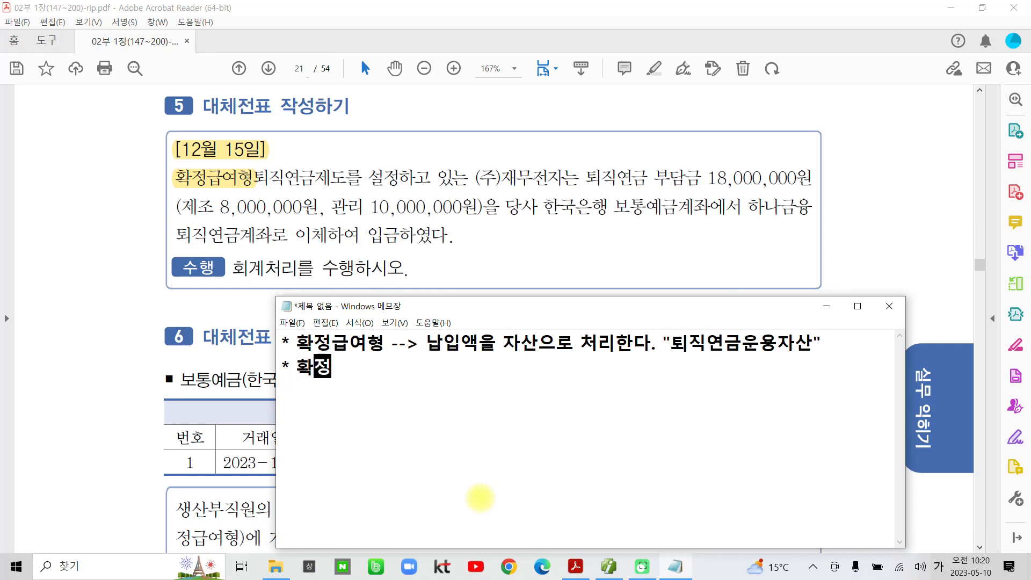
pyautogui.write('ㄱㅣㅇㅕㅎㅕ')
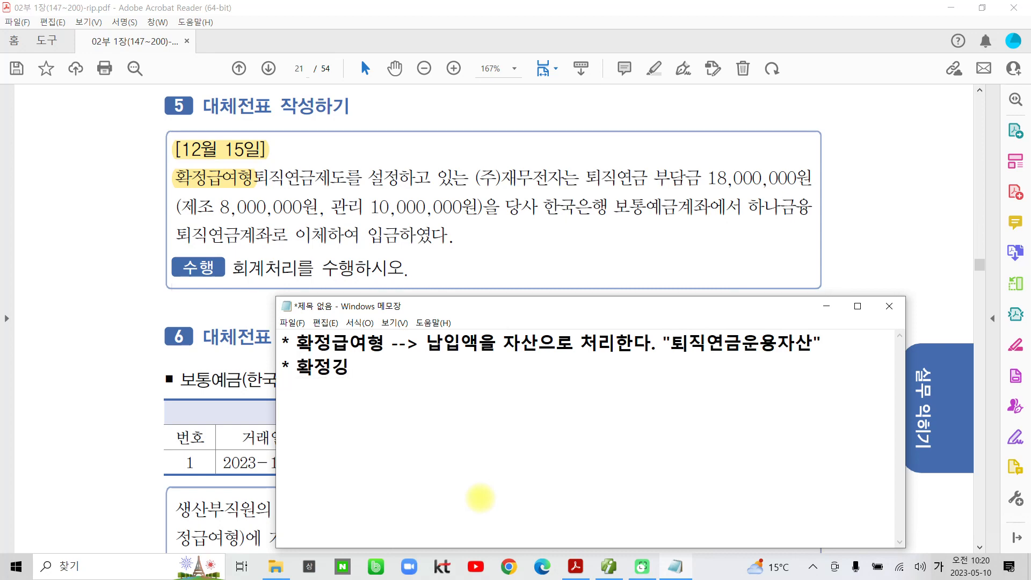
pyautogui.write('ㅇ -->')
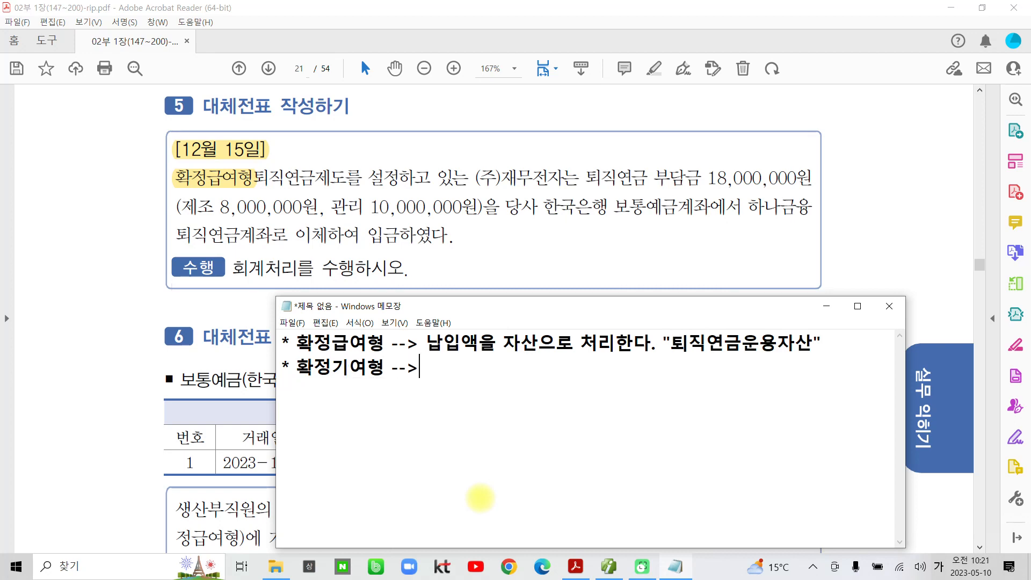
pyautogui.write(' ㄴㅏㅂㅇㅣㅂㅇㅐㄱㅇ')
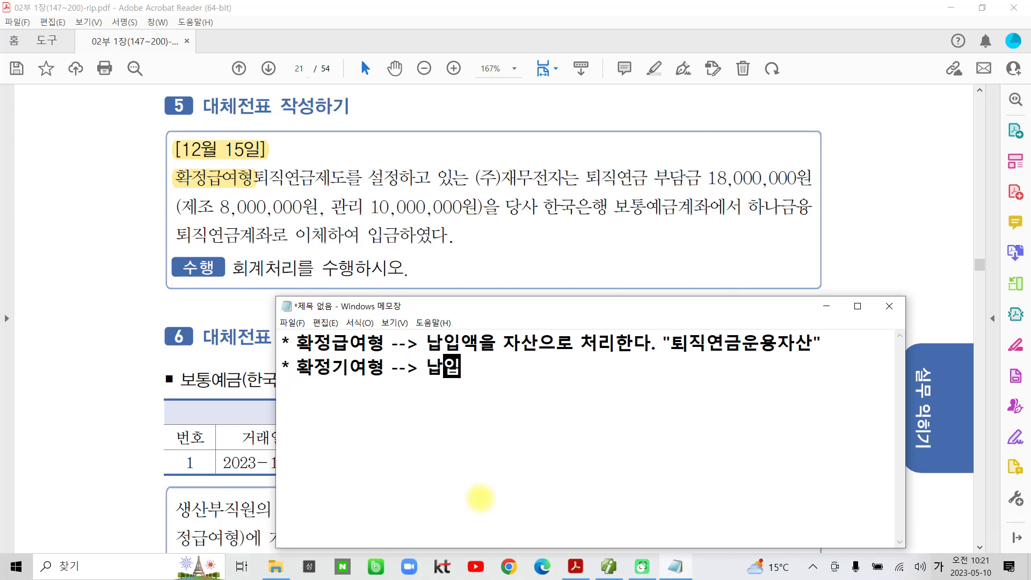
pyautogui.write('ㅡㄹ ㅂㅣㅇㅛㅇㅇㅡㄹㅗ')
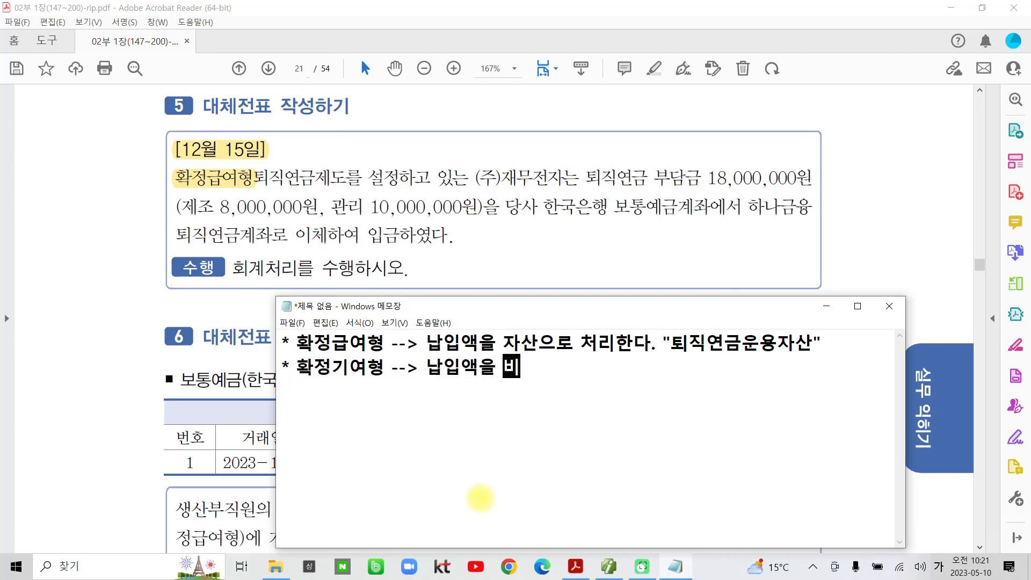
pyautogui.write(' ㅊㅓㄹㅣㅎㅏㄴㄷㅏ')
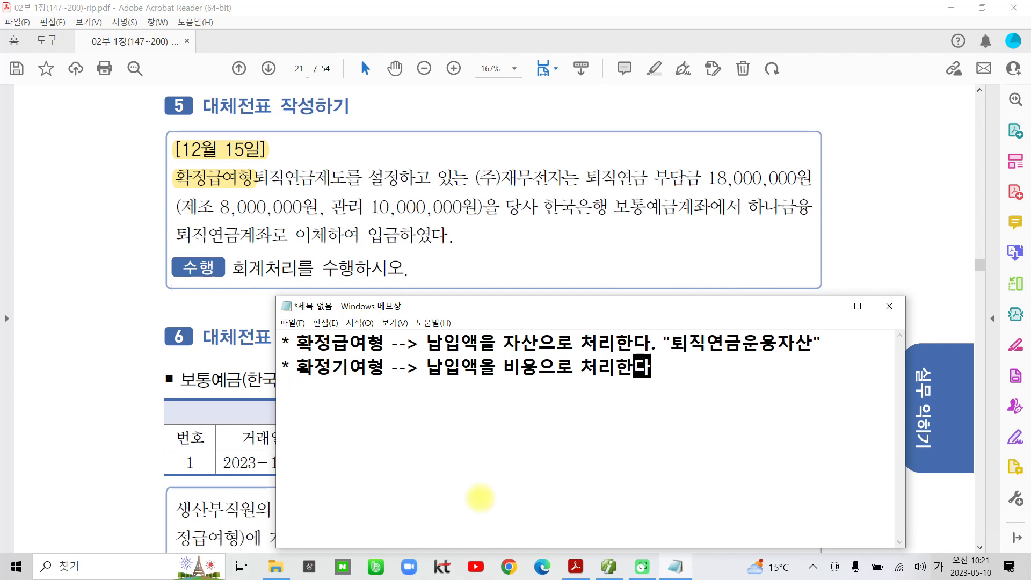
pyautogui.write('.')
pyautogui.write(' "ㅌㅗㅣㅈㅣㄱㄱ')
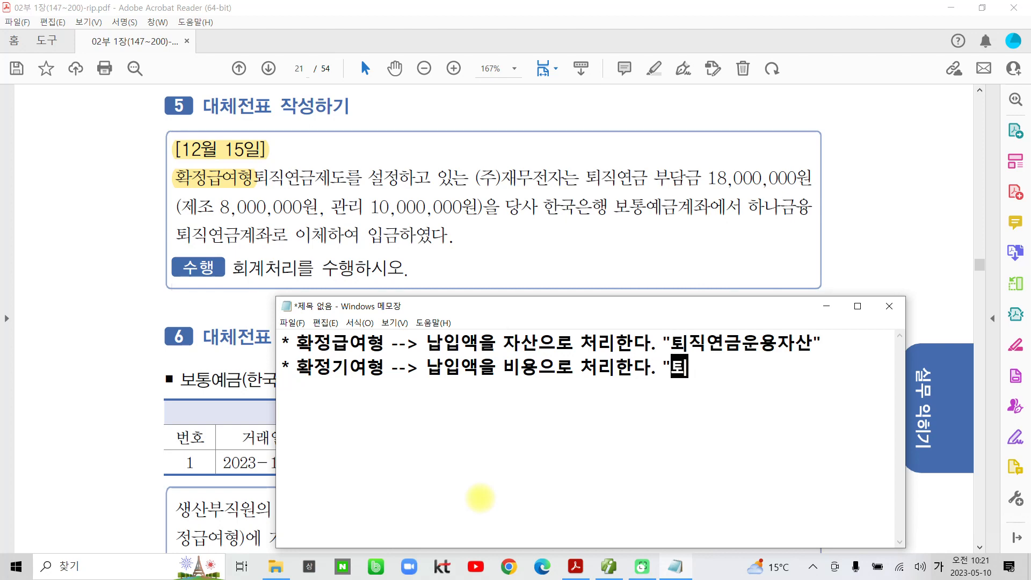
pyautogui.write('ㅡㅂㅇㅕ"')
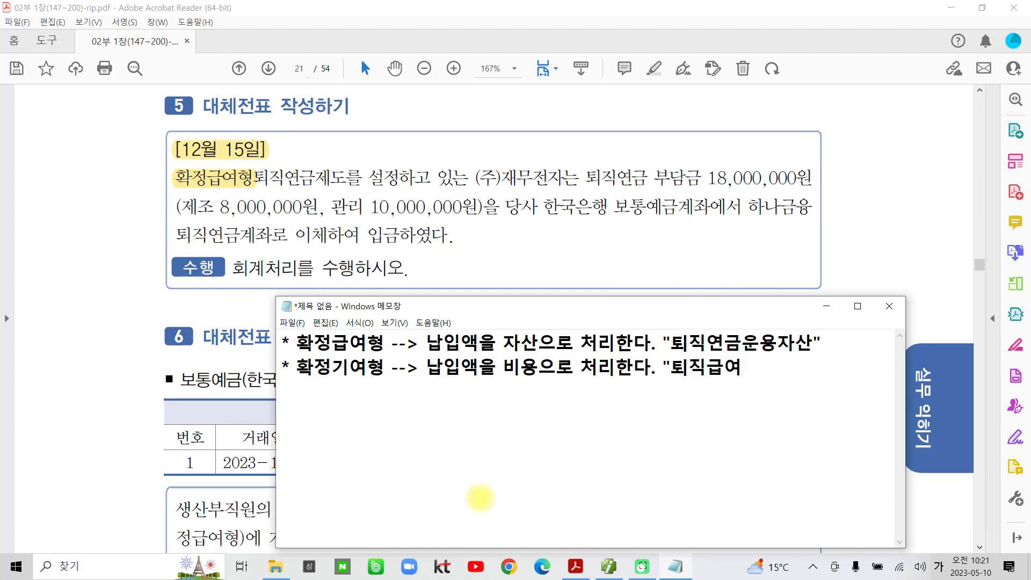
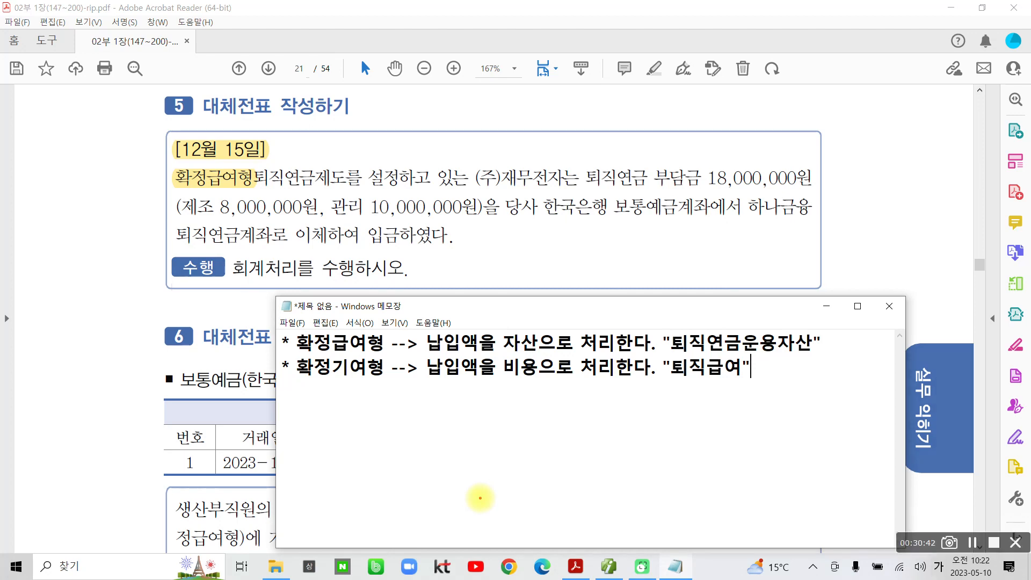
pyautogui.moveTo(539, 355)
pyautogui.mouseDown()
pyautogui.moveTo(497, 346)
pyautogui.moveTo(554, 354)
pyautogui.mouseUp()
pyautogui.moveTo(181, 219); pyautogui.dragTo(270, 220)
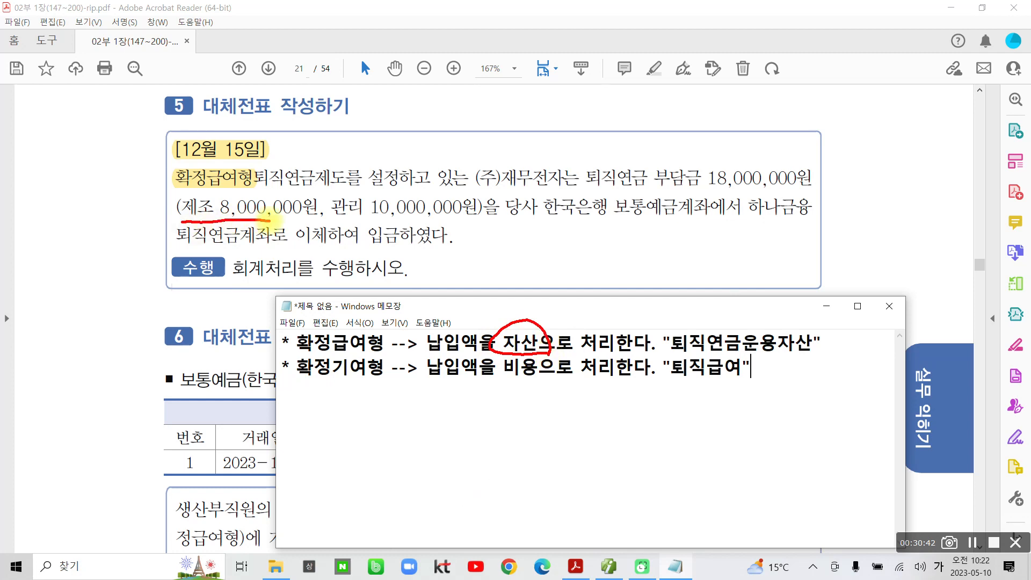
pyautogui.moveTo(341, 217); pyautogui.dragTo(434, 218)
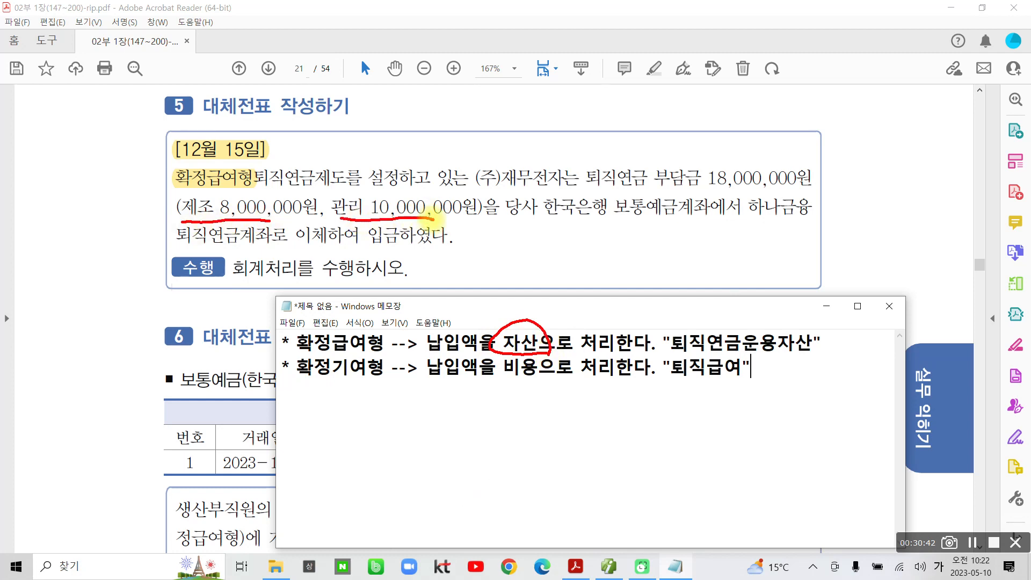
pyautogui.moveTo(278, 189)
pyautogui.mouseDown()
pyautogui.moveTo(254, 220)
pyautogui.moveTo(284, 218)
pyautogui.mouseUp()
pyautogui.moveTo(401, 198)
pyautogui.mouseDown()
pyautogui.moveTo(380, 223)
pyautogui.moveTo(408, 221)
pyautogui.mouseUp()
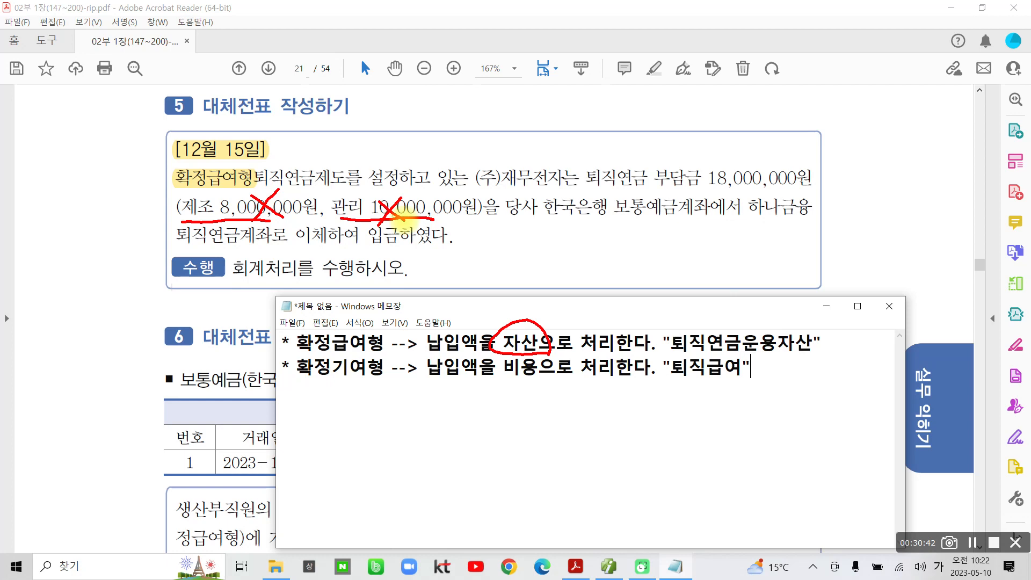
pyautogui.moveTo(161, 187); pyautogui.dragTo(240, 185)
pyautogui.moveTo(298, 359)
pyautogui.mouseDown()
pyautogui.moveTo(290, 379)
pyautogui.moveTo(384, 388)
pyautogui.moveTo(338, 338)
pyautogui.moveTo(285, 357)
pyautogui.mouseUp()
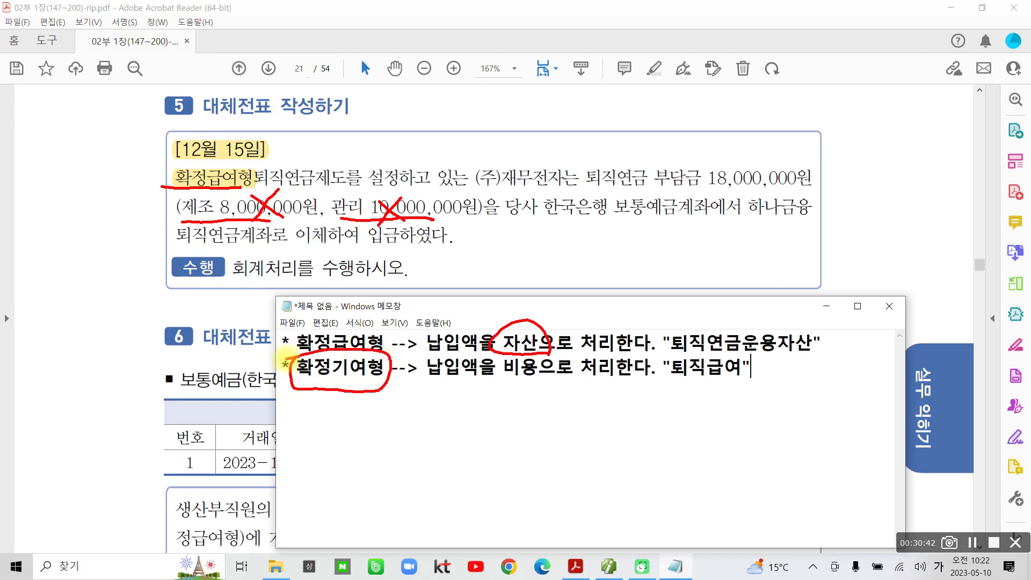
pyautogui.moveTo(505, 381)
pyautogui.mouseDown()
pyautogui.moveTo(531, 351)
pyautogui.moveTo(535, 389)
pyautogui.moveTo(518, 393)
pyautogui.mouseUp()
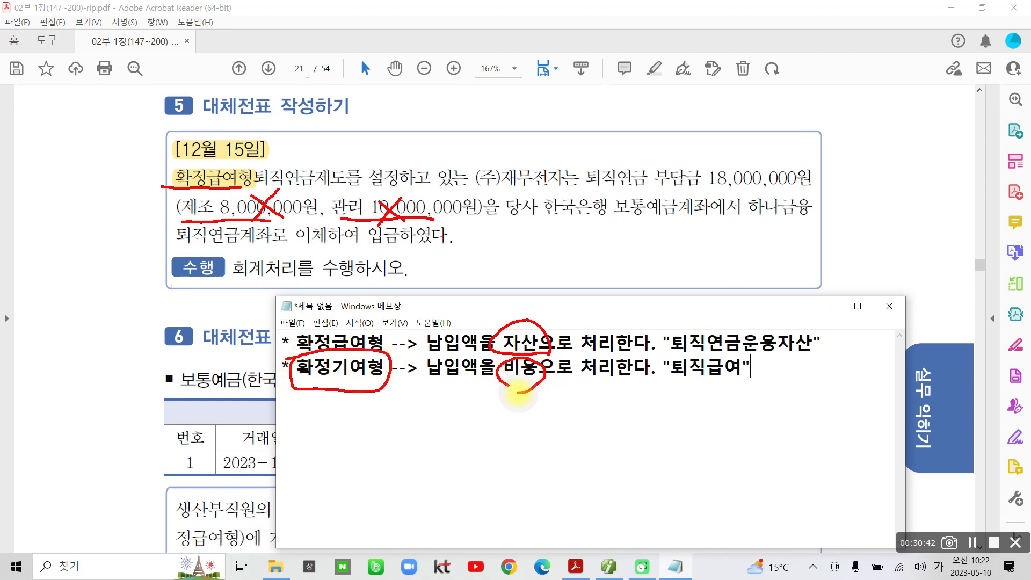
pyautogui.moveTo(671, 379); pyautogui.dragTo(762, 378)
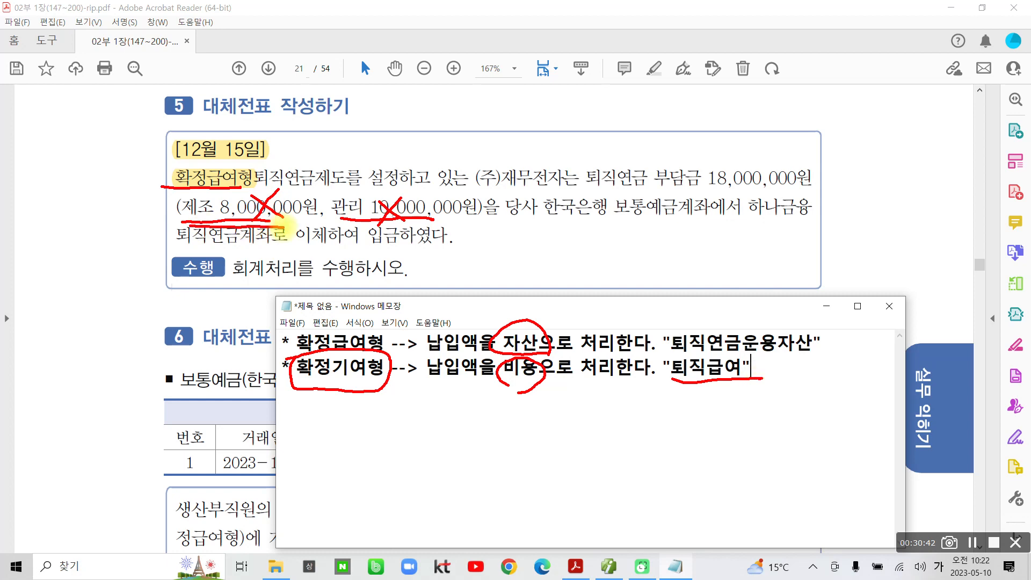
pyautogui.moveTo(715, 384)
pyautogui.mouseDown()
pyautogui.moveTo(695, 417)
pyautogui.moveTo(765, 414)
pyautogui.mouseUp()
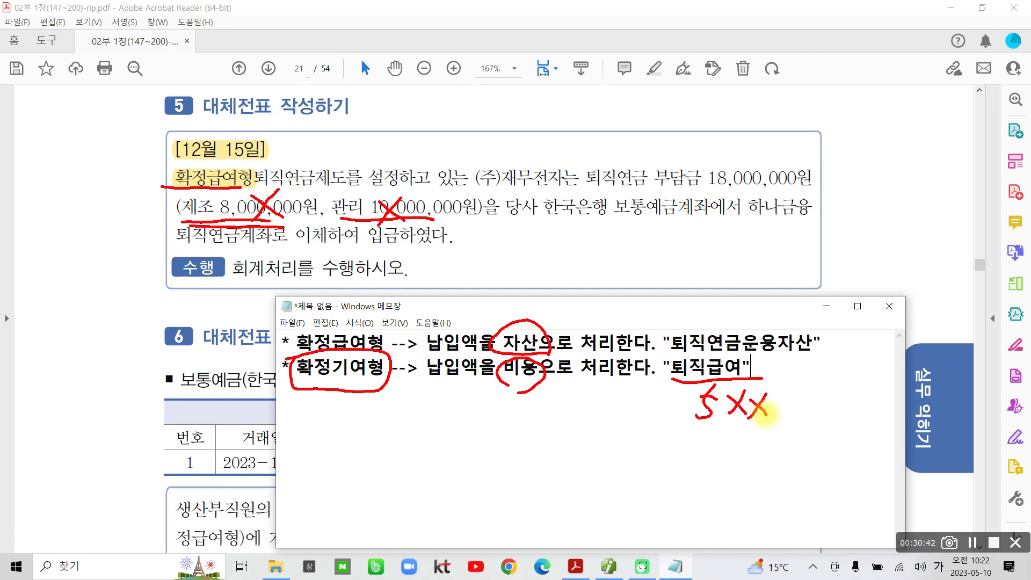
pyautogui.moveTo(705, 428)
pyautogui.mouseDown()
pyautogui.moveTo(702, 449)
pyautogui.moveTo(698, 427)
pyautogui.moveTo(735, 448)
pyautogui.mouseUp()
pyautogui.moveTo(744, 432); pyautogui.dragTo(726, 458)
pyautogui.moveTo(769, 430)
pyautogui.mouseDown()
pyautogui.moveTo(752, 460)
pyautogui.moveTo(765, 454)
pyautogui.mouseUp()
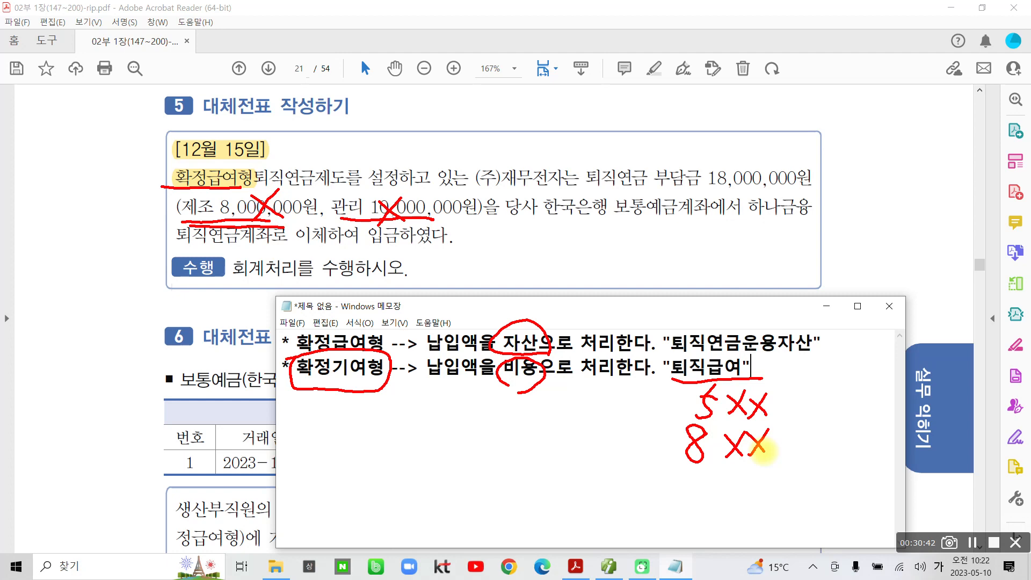
pyautogui.moveTo(740, 389); pyautogui.dragTo(682, 480)
pyautogui.moveTo(683, 364); pyautogui.dragTo(769, 472)
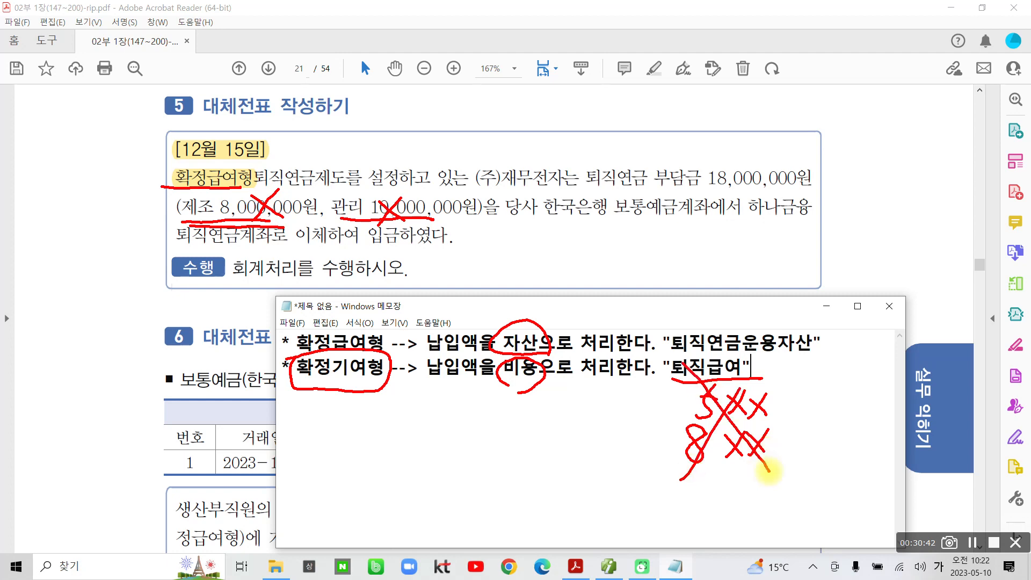
pyautogui.press('Escape')
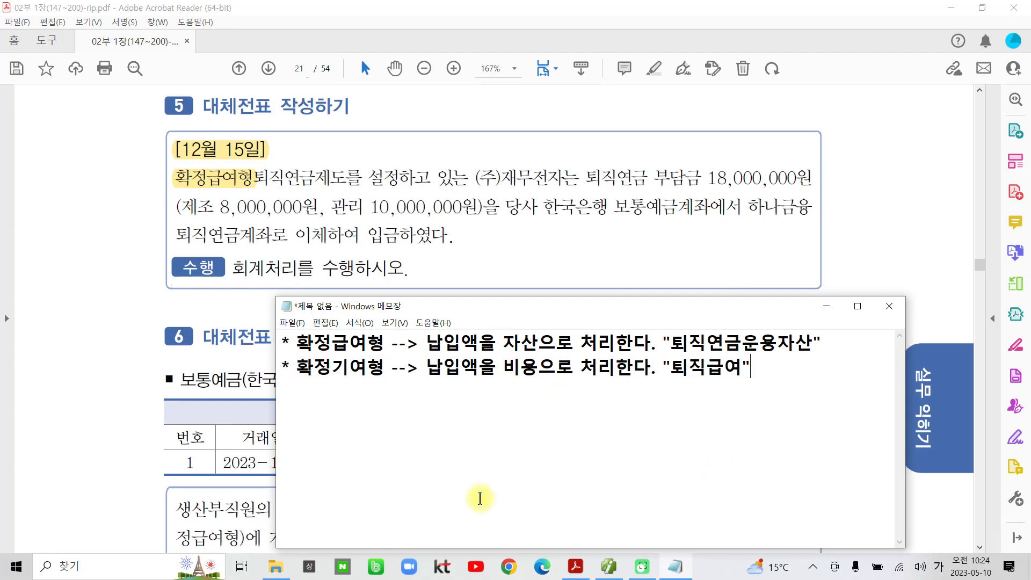
# Minimize the note, switch to the accounting program, and set the 일반전표입력 date to December 15 (12월 15일).
pyautogui.click(827, 306)
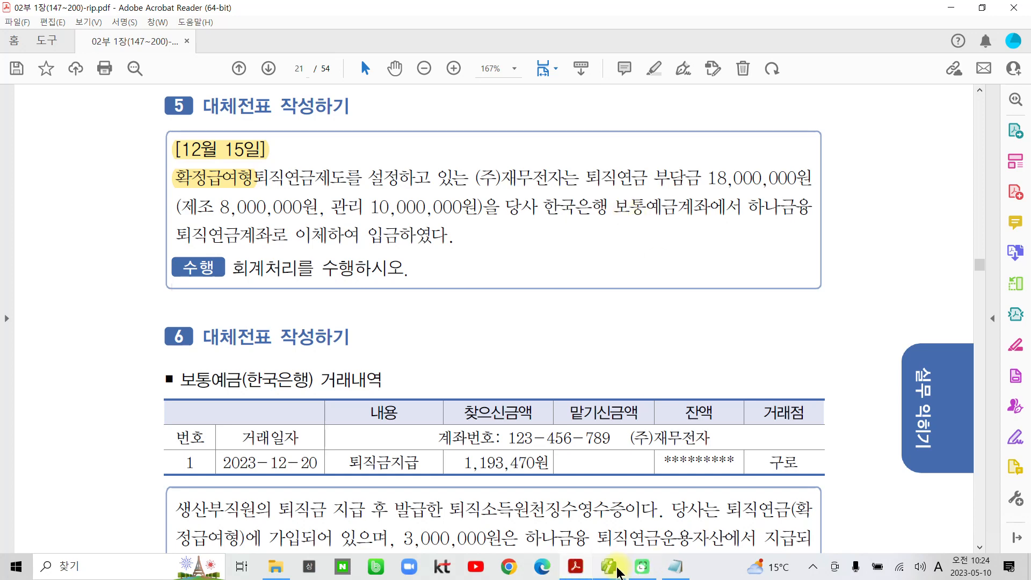
pyautogui.click(617, 570)
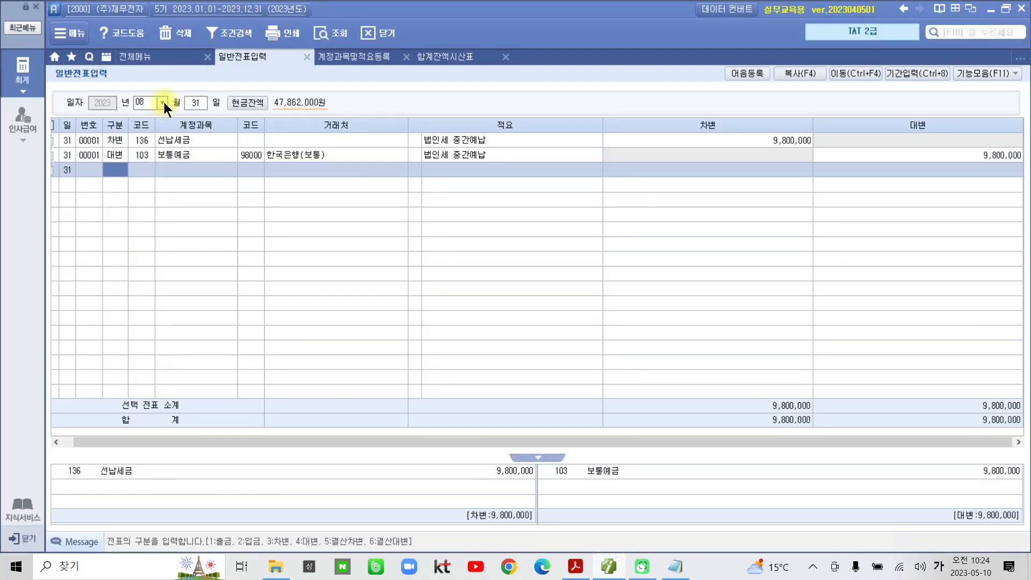
pyautogui.click(162, 103)
pyautogui.click(145, 227)
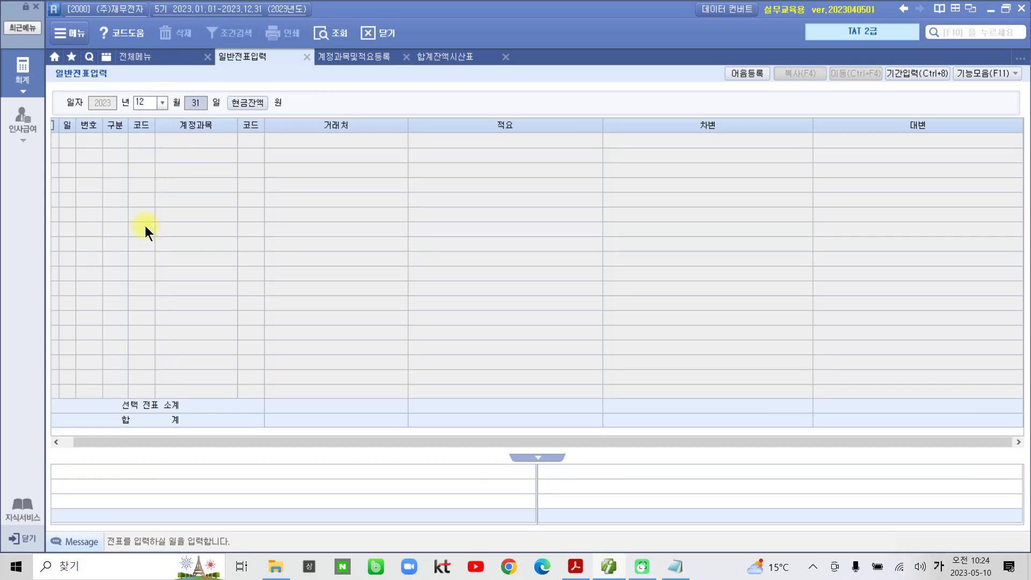
pyautogui.write('15')
pyautogui.press('Return')
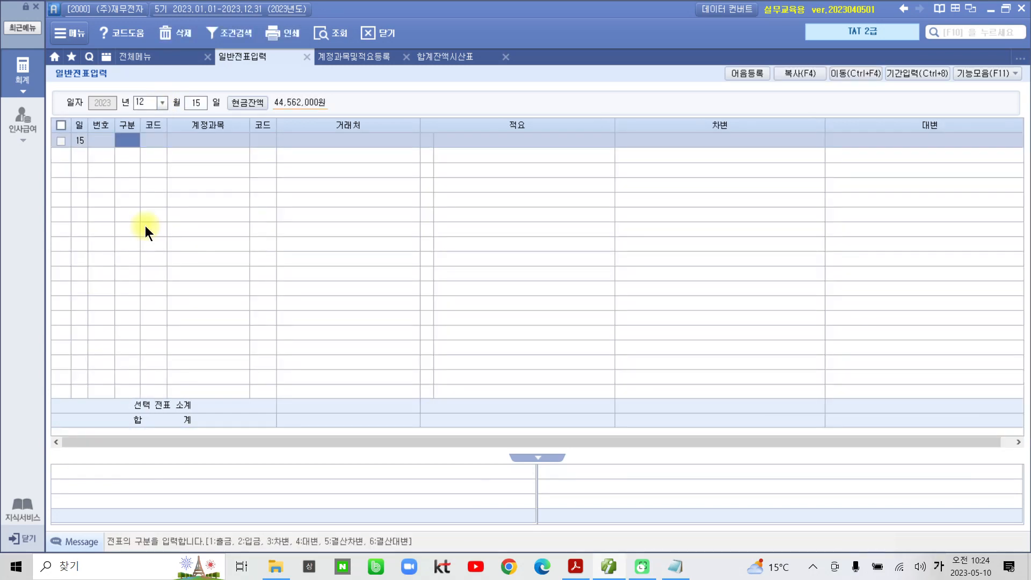
# Start a 차변 line for December 15 with the account 198 퇴직연금운용자산, found by searching for 퇴직.
pyautogui.write('3퇴직')
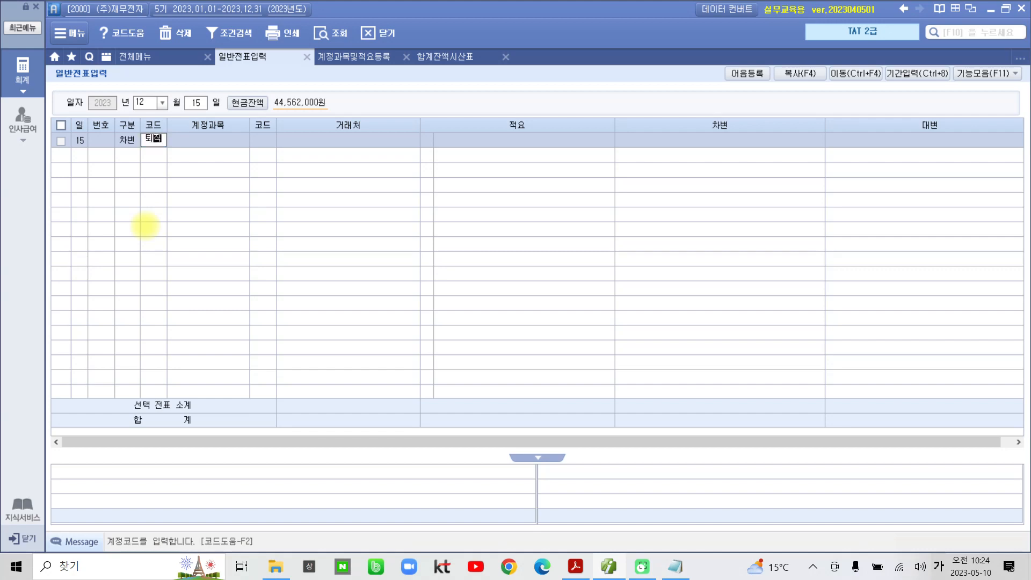
pyautogui.press('Return')
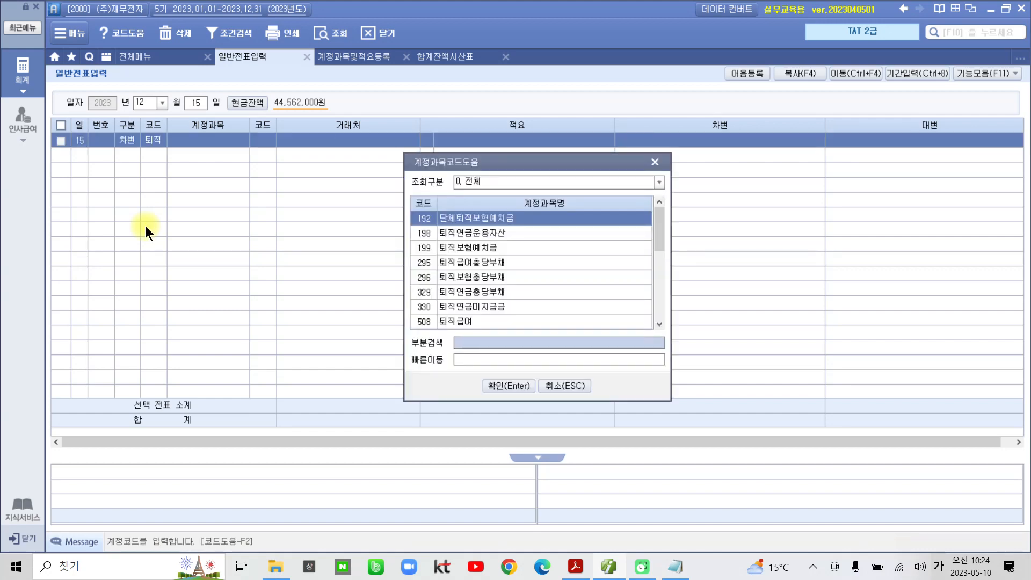
pyautogui.press('Down')
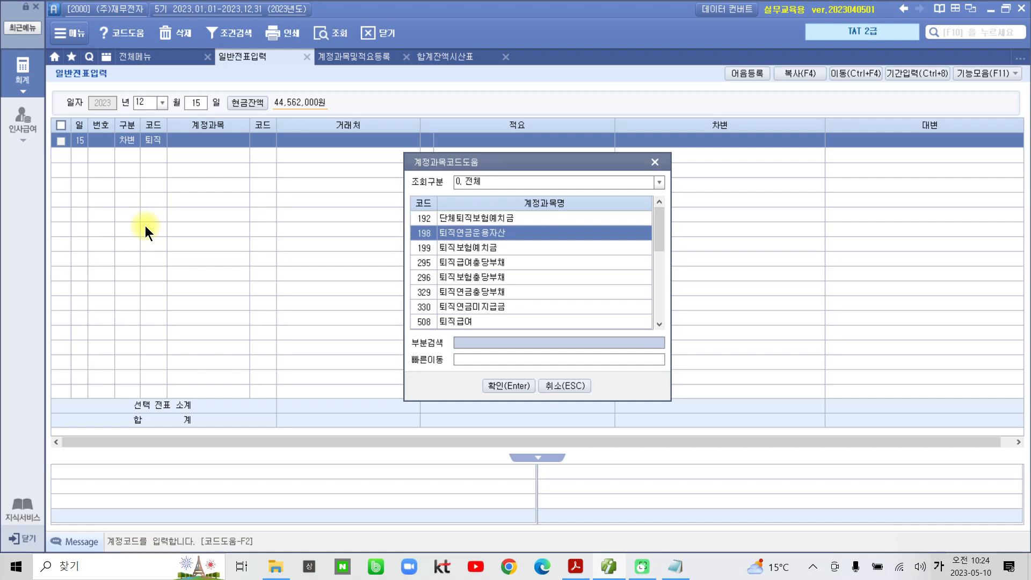
pyautogui.press('Return')
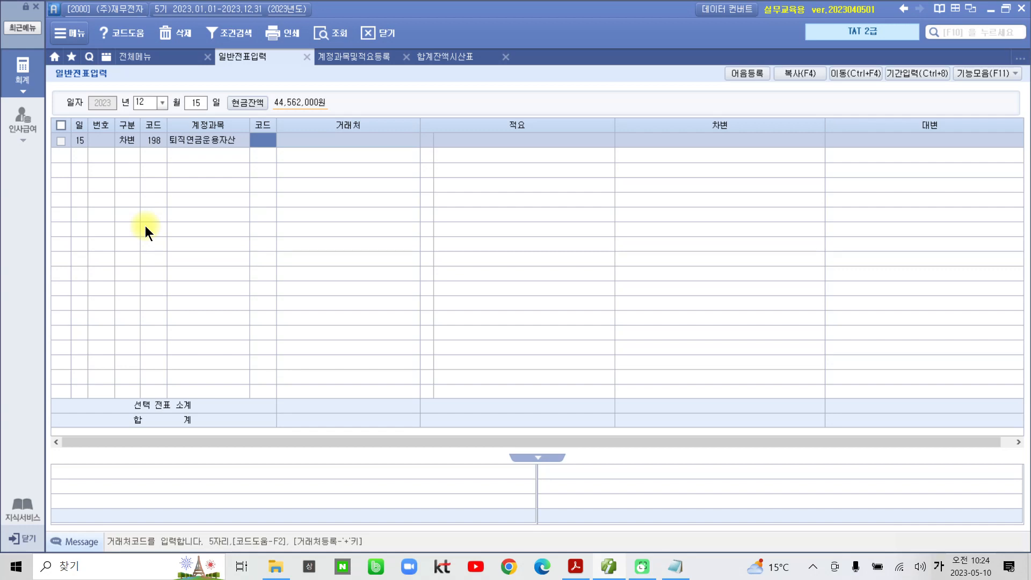
# Set the debit line's 거래처 to 하나금융(퇴직연금), leave 적요 blank, and enter the amount 18,000,000.
pyautogui.write('하나')
pyautogui.press('Return')
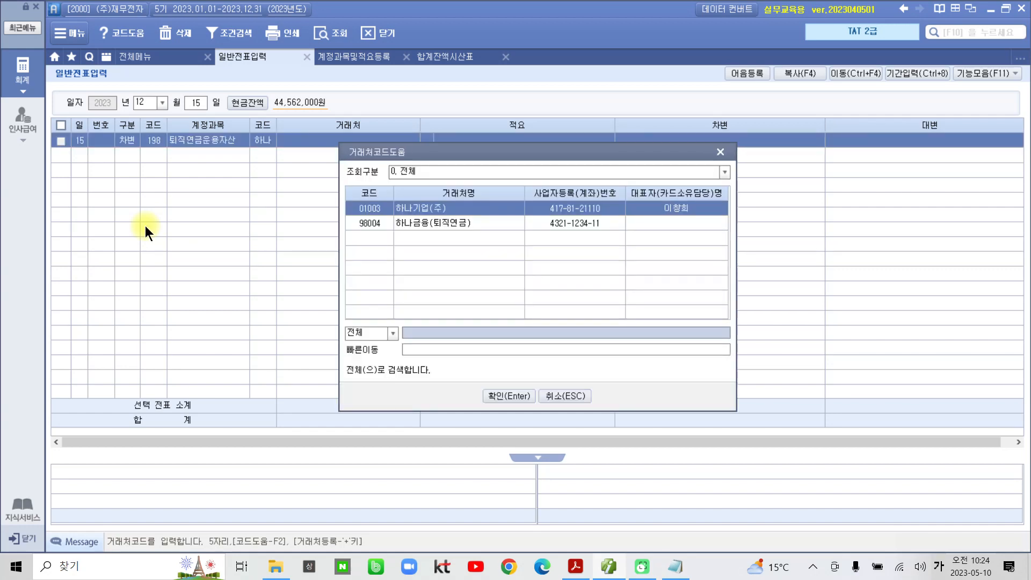
pyautogui.press('Down')
pyautogui.press('Return')
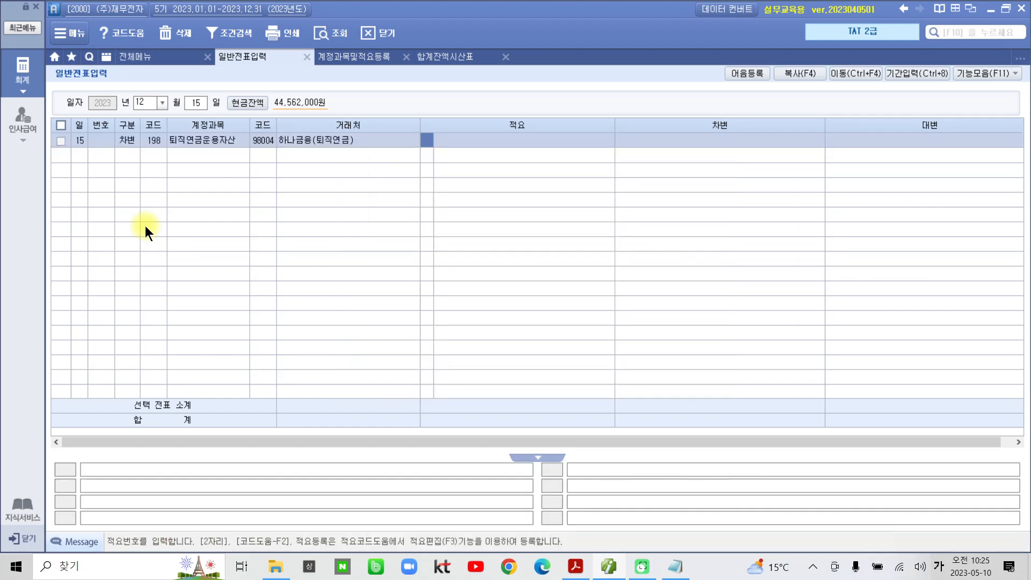
pyautogui.press('Return')
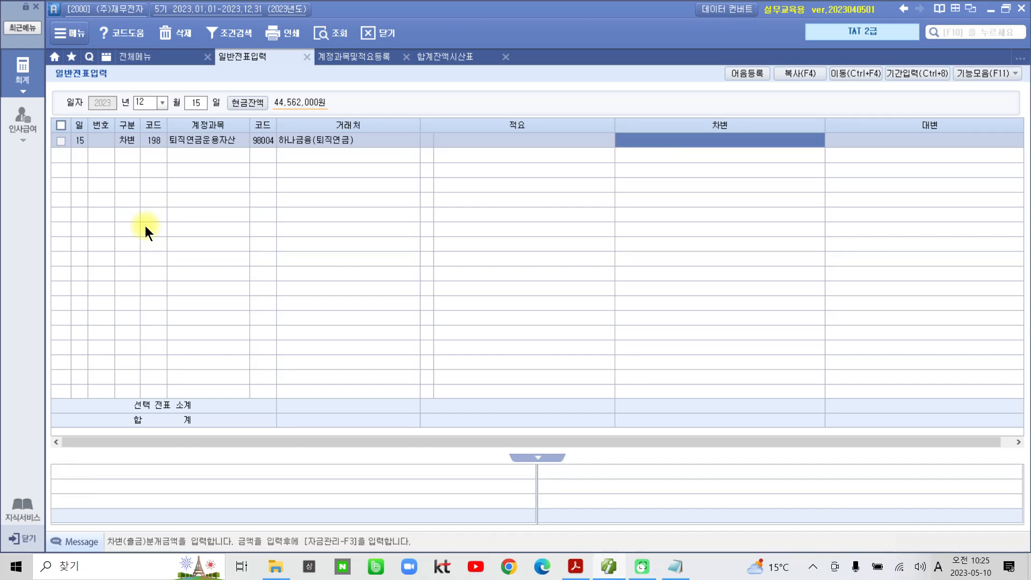
pyautogui.write('18')
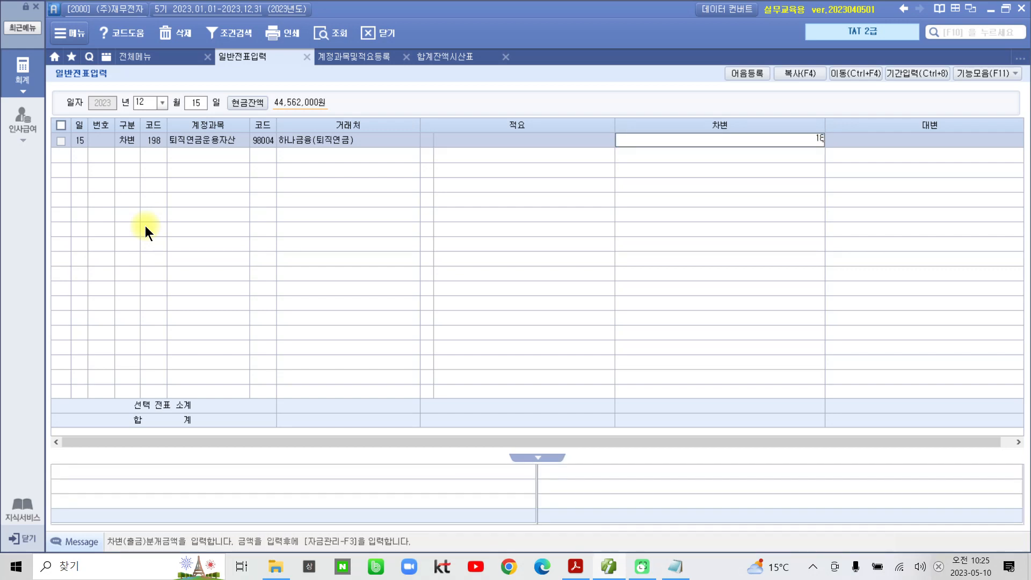
pyautogui.write(',000,000')
pyautogui.press('Return')
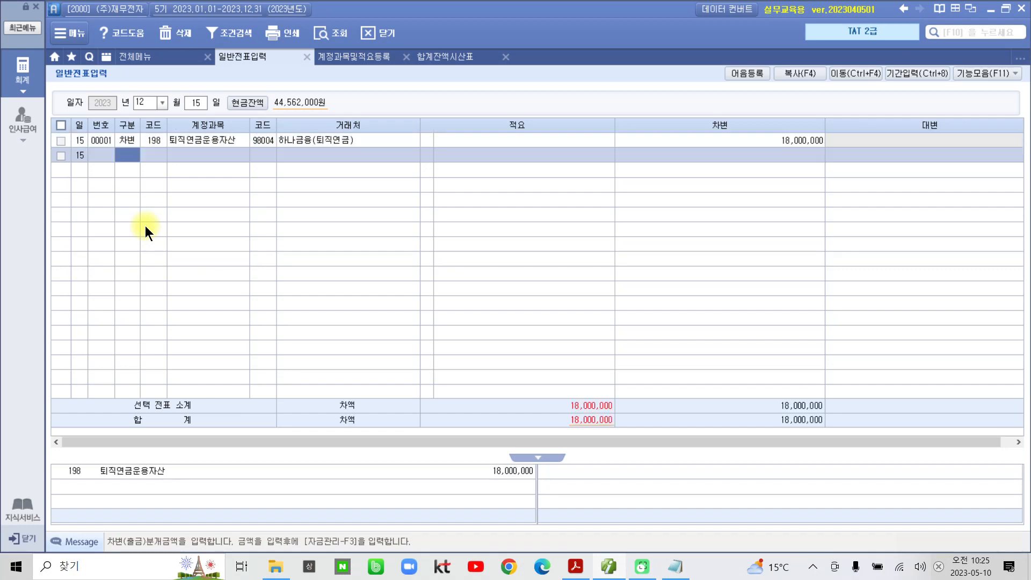
# Add a 대변 line for December 15 with the account 103 보통예금 and the 거래처 한국은행(보통), found by searching for 한국.
pyautogui.write('4')
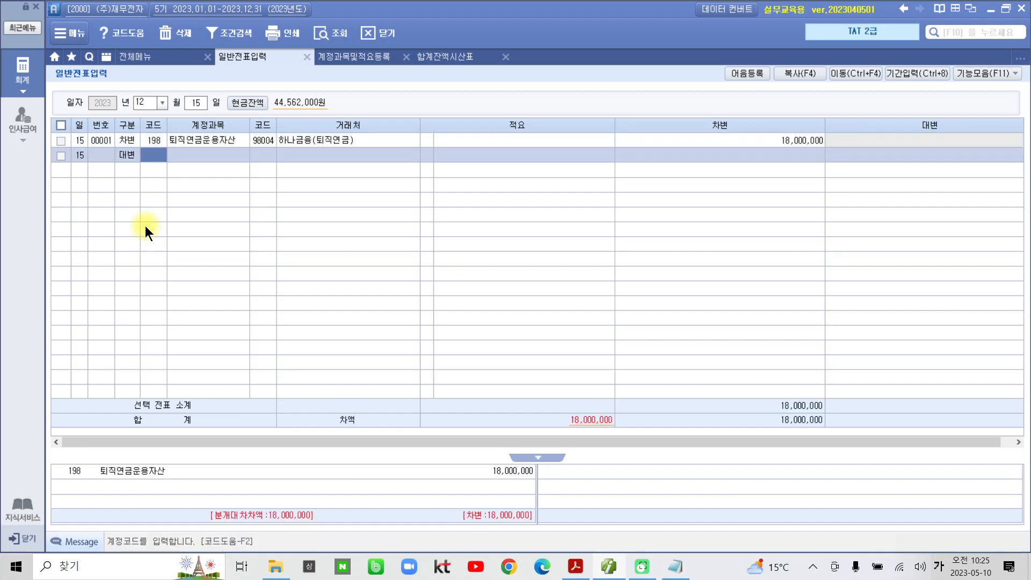
pyautogui.write('103')
pyautogui.press('Return')
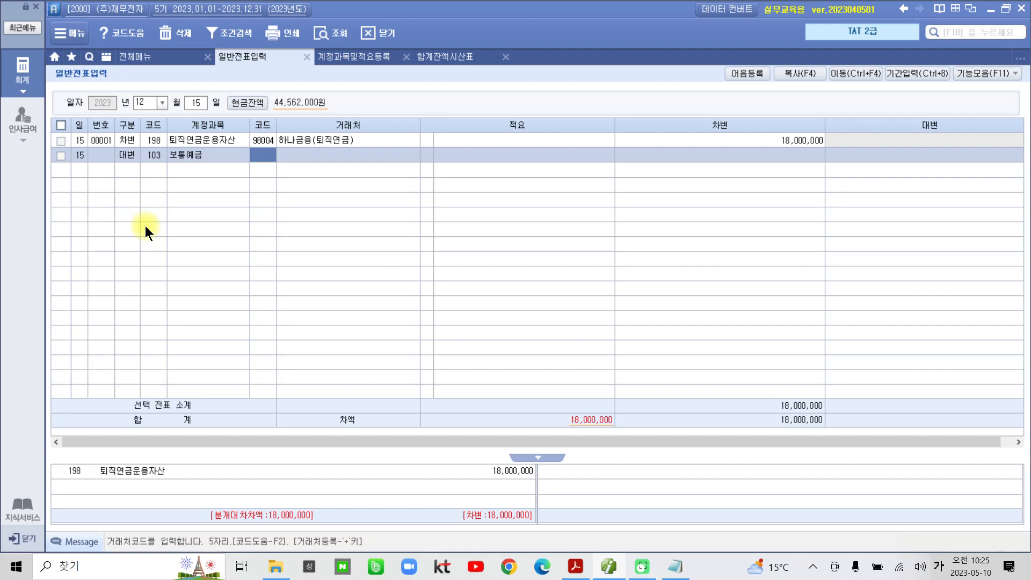
pyautogui.write('한국')
pyautogui.press('Return')
pyautogui.press('Down')
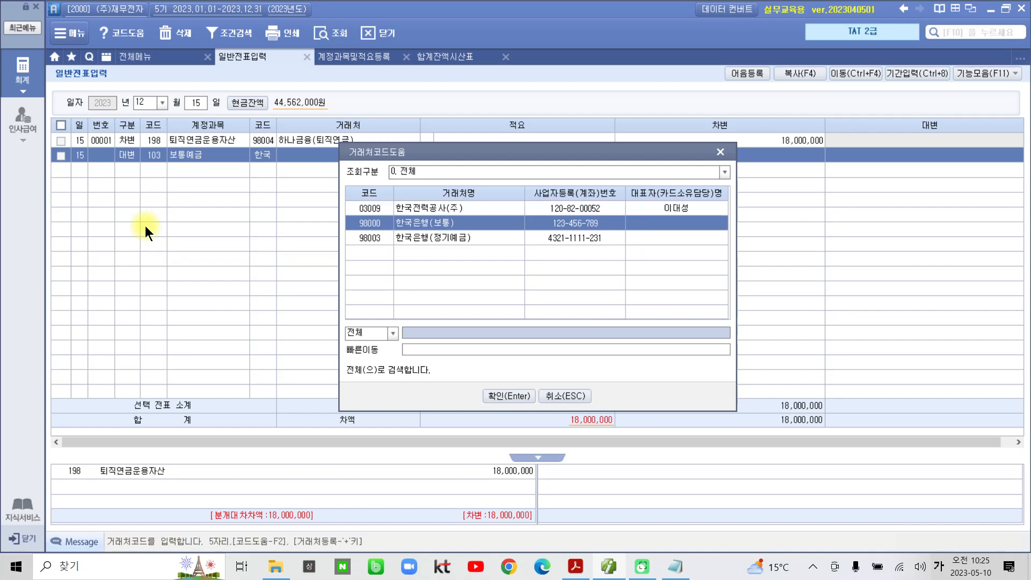
pyautogui.press('Return')
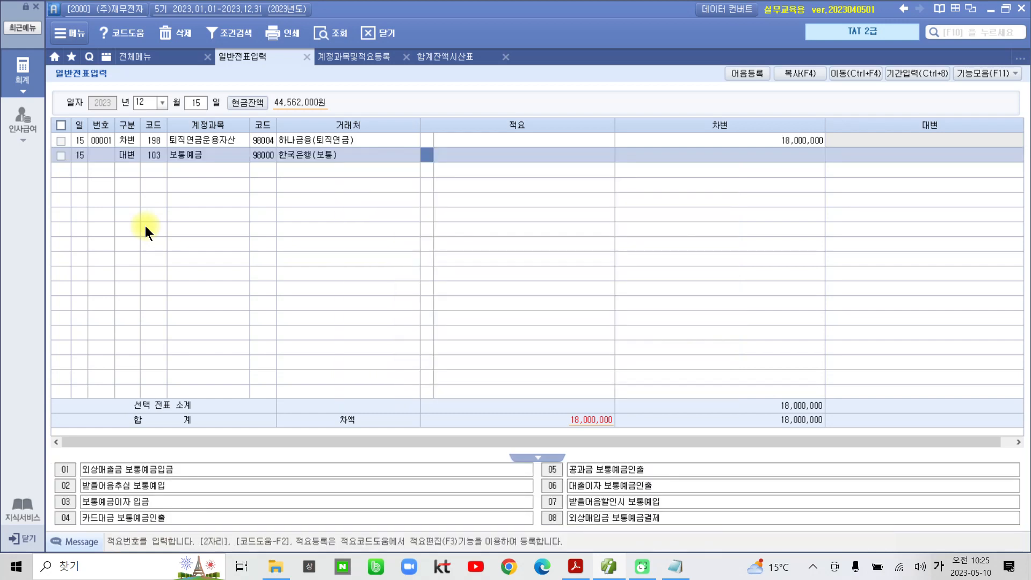
# Leave the credit line's 적요 blank and enter the amount 18,000,000.
pyautogui.press('Return')
pyautogui.write('1')
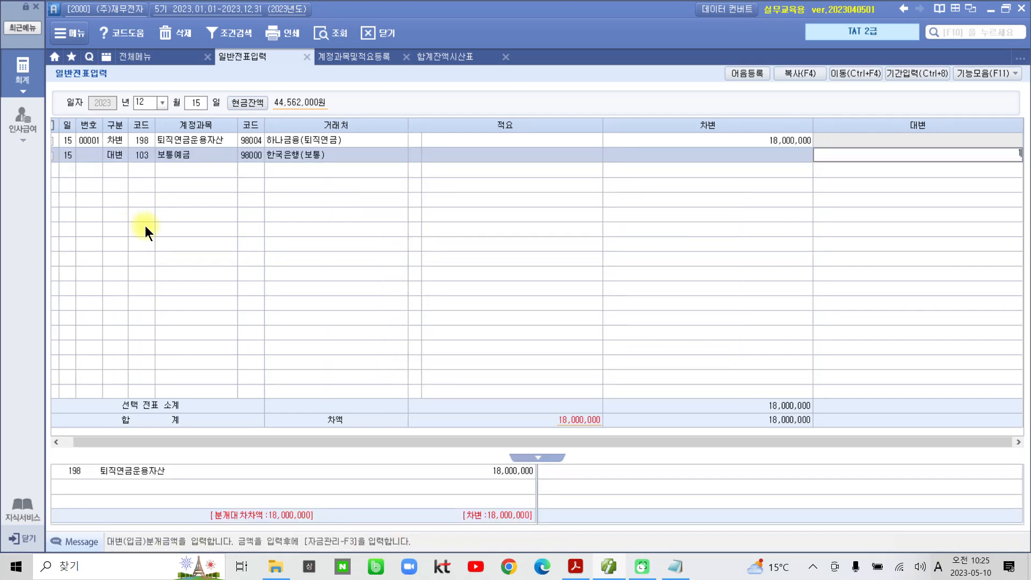
pyautogui.write('8,000,000')
pyautogui.press('Return')
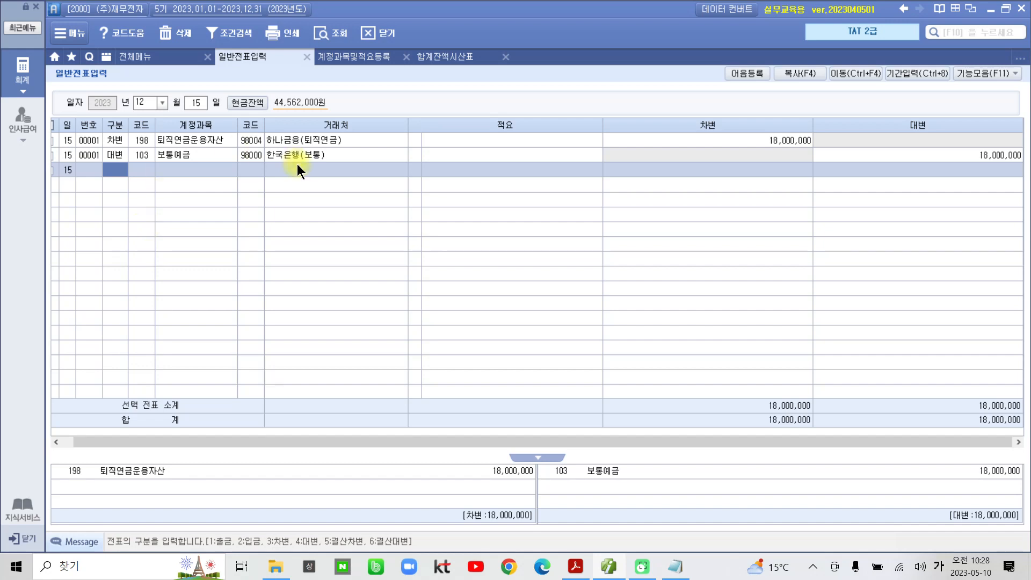
# Switch to the textbook PDF in Acrobat Reader and read problem 6, the December 20 퇴직금지급 transaction.
pyautogui.click(583, 565)
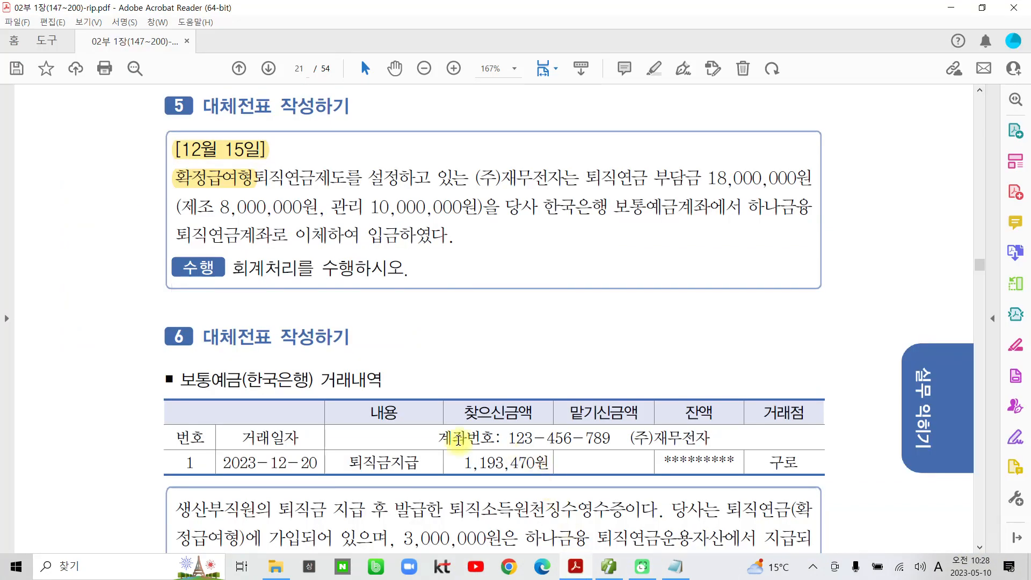
pyautogui.scroll(-3, 428, 434)
pyautogui.scroll(-1, 428, 434)
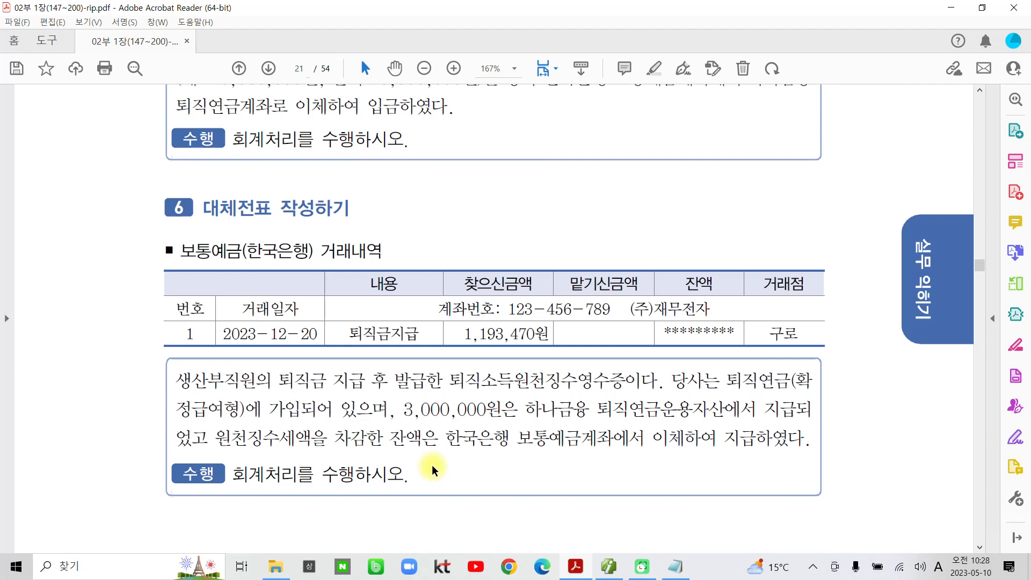
pyautogui.scroll(-1, 398, 391)
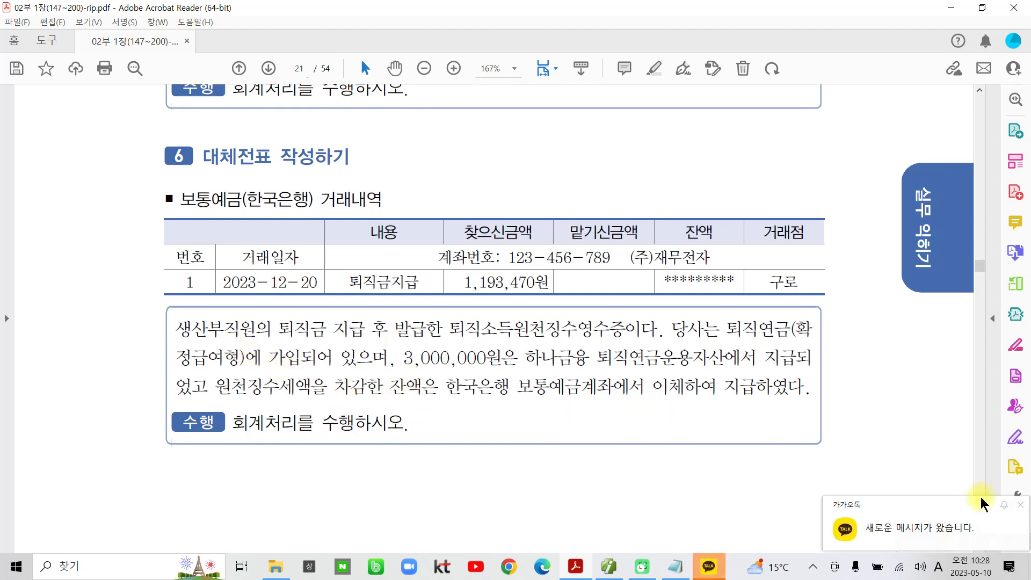
# Quit the KakaoTalk messenger running in the background.
pyautogui.click(812, 567)
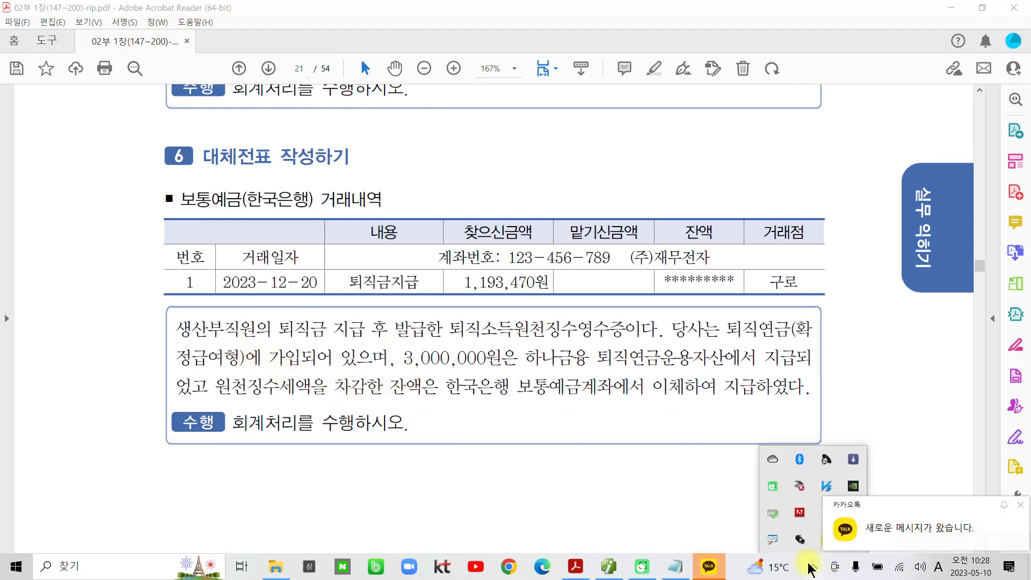
pyautogui.click(860, 536)
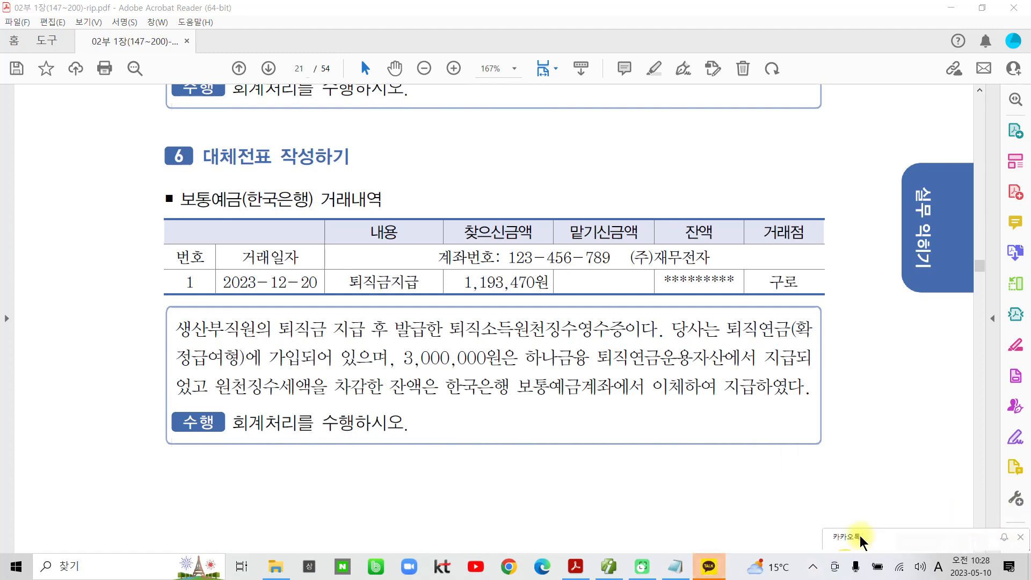
pyautogui.click(813, 567)
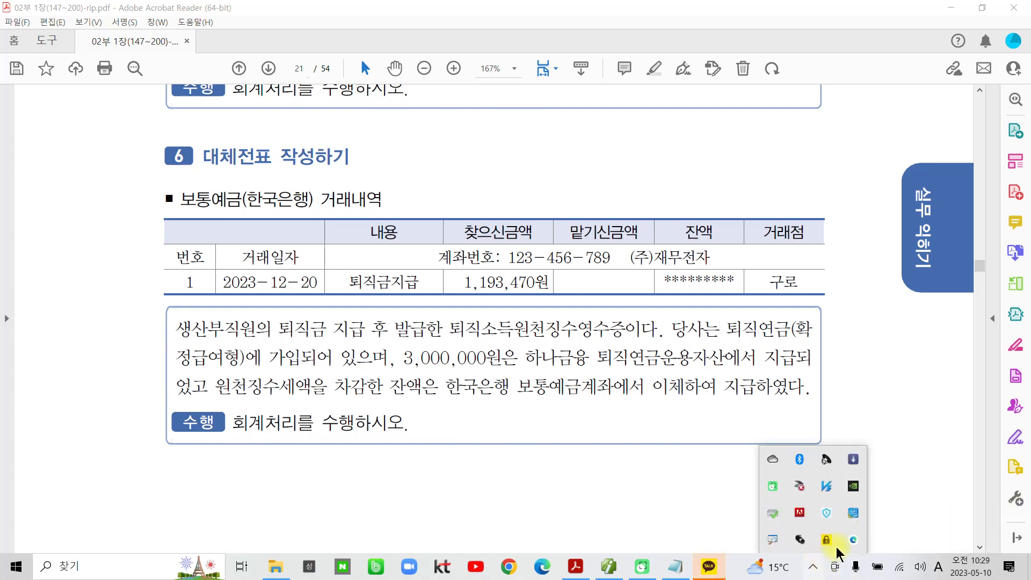
pyautogui.rightClick(831, 542)
pyautogui.click(853, 539)
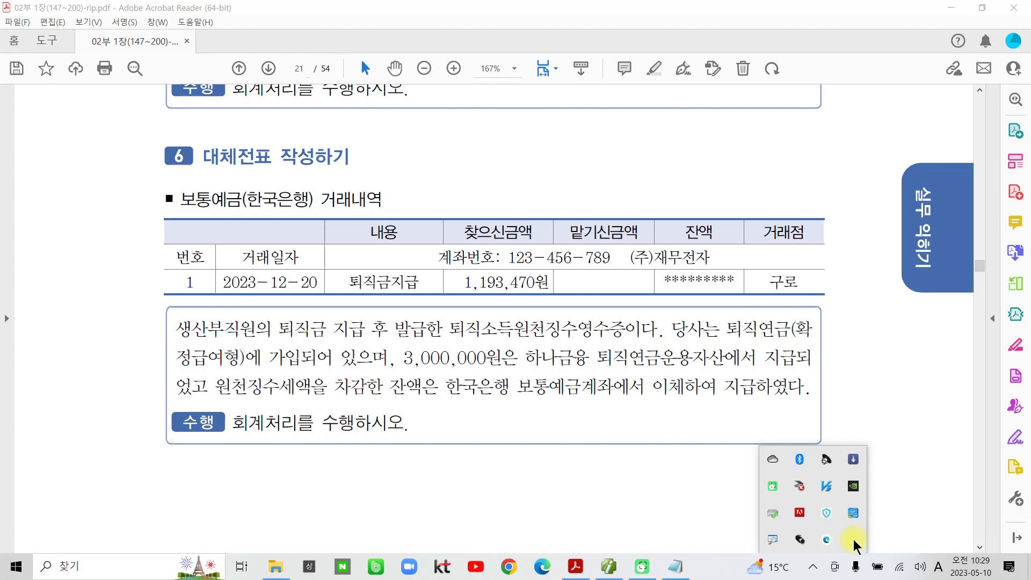
pyautogui.click(888, 453)
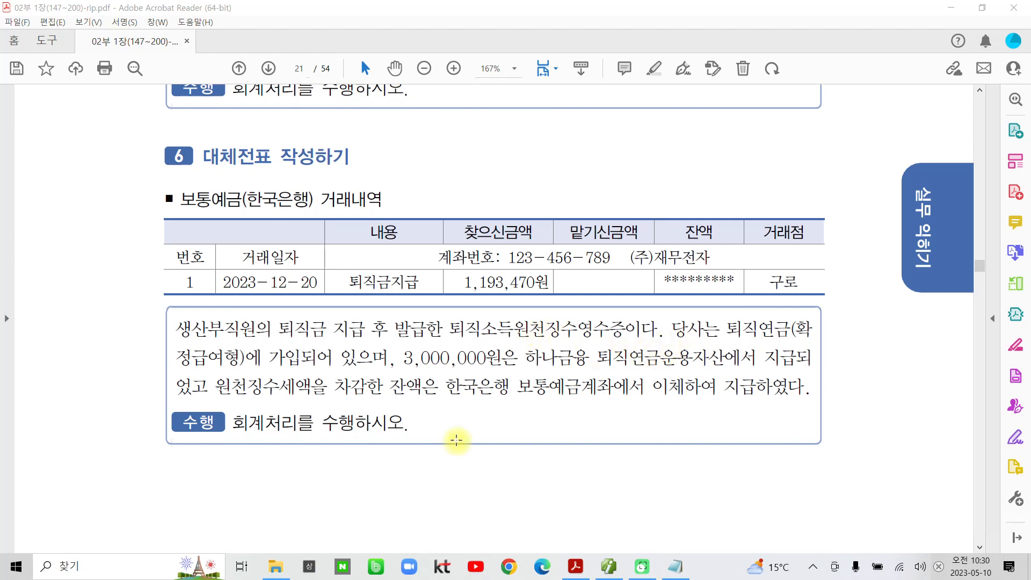
# Go to the 퇴직소득원천징수영수증 on the following page and examine its 퇴직급여 row, briefly circling the 정산 amount in red.
pyautogui.scroll(-5, 400, 483)
pyautogui.scroll(-4, 399, 483)
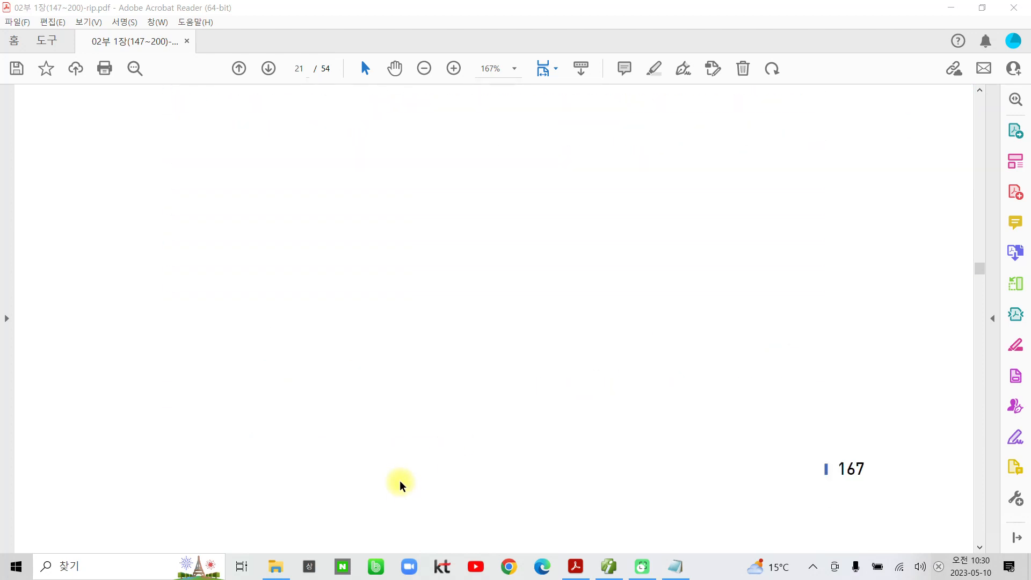
pyautogui.scroll(-5, 400, 483)
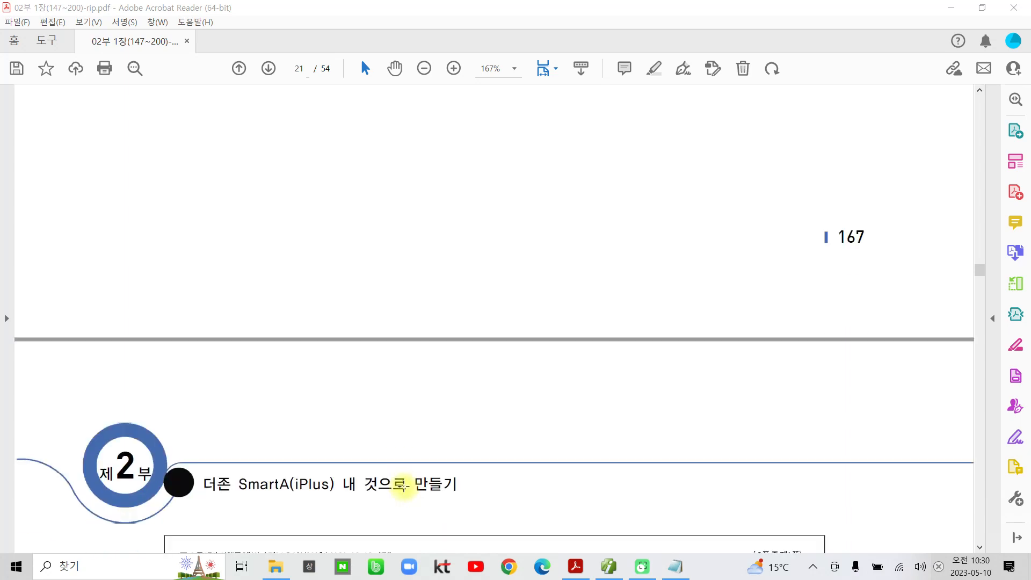
pyautogui.scroll(-1, 410, 482)
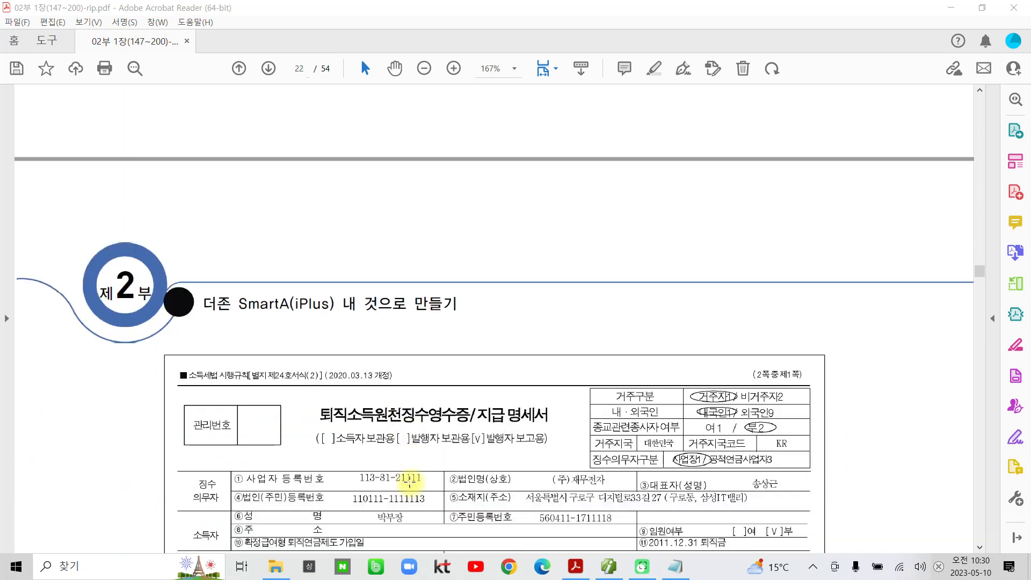
pyautogui.scroll(-3, 400, 483)
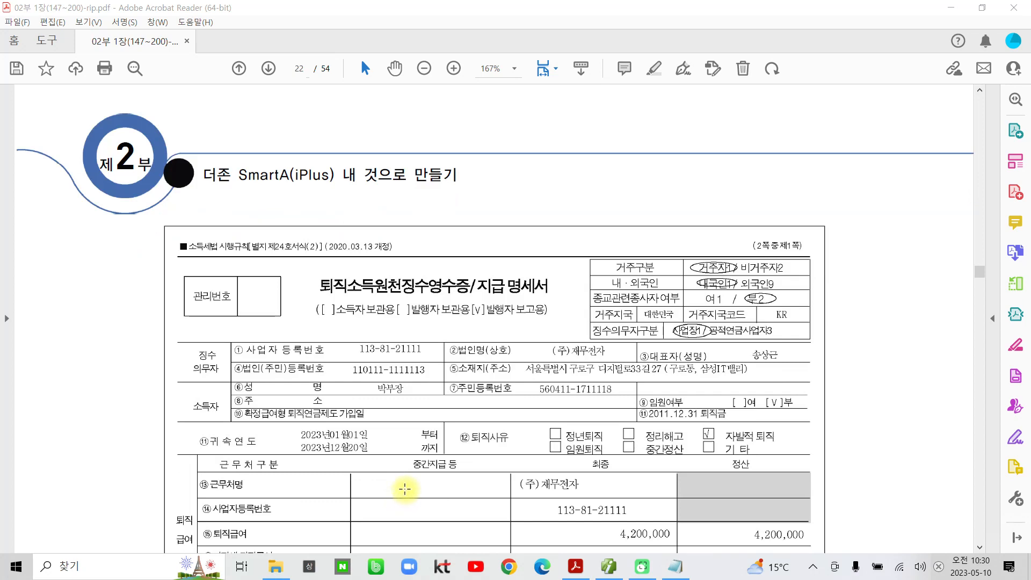
pyautogui.scroll(-5, 405, 488)
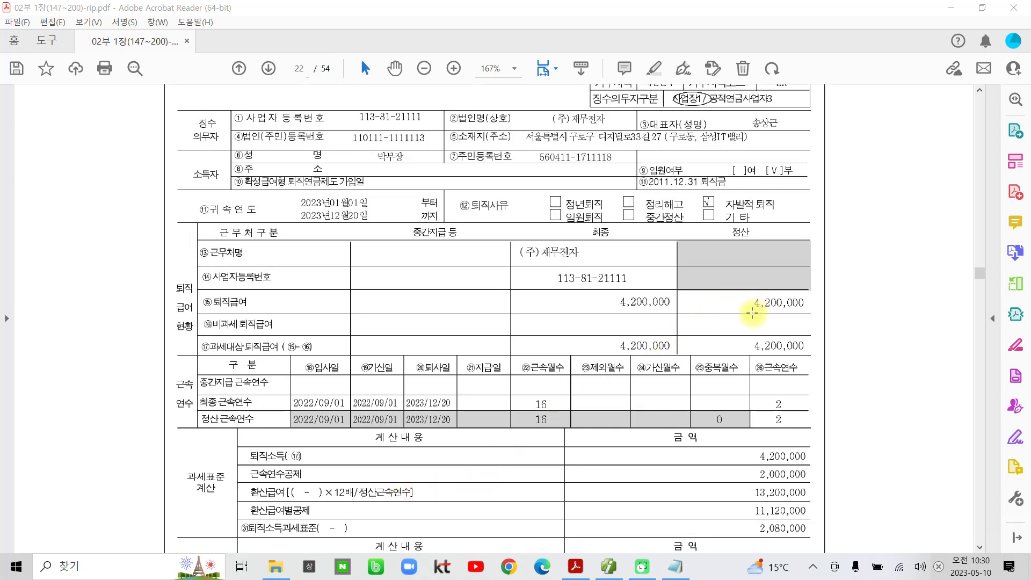
pyautogui.hotkey('ctrl', '2')
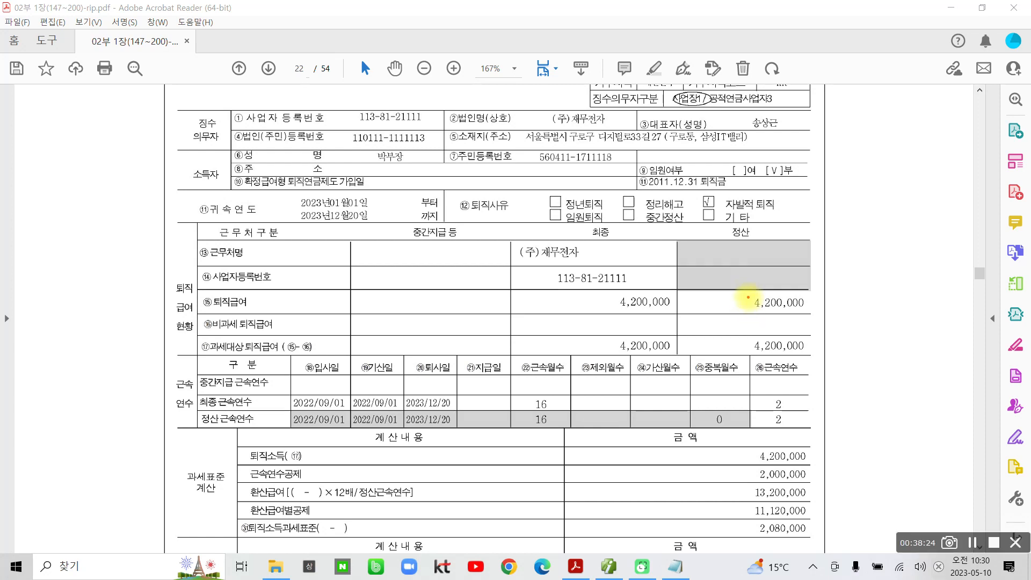
pyautogui.moveTo(748, 297)
pyautogui.mouseDown()
pyautogui.moveTo(754, 321)
pyautogui.moveTo(800, 283)
pyautogui.moveTo(744, 302)
pyautogui.mouseUp()
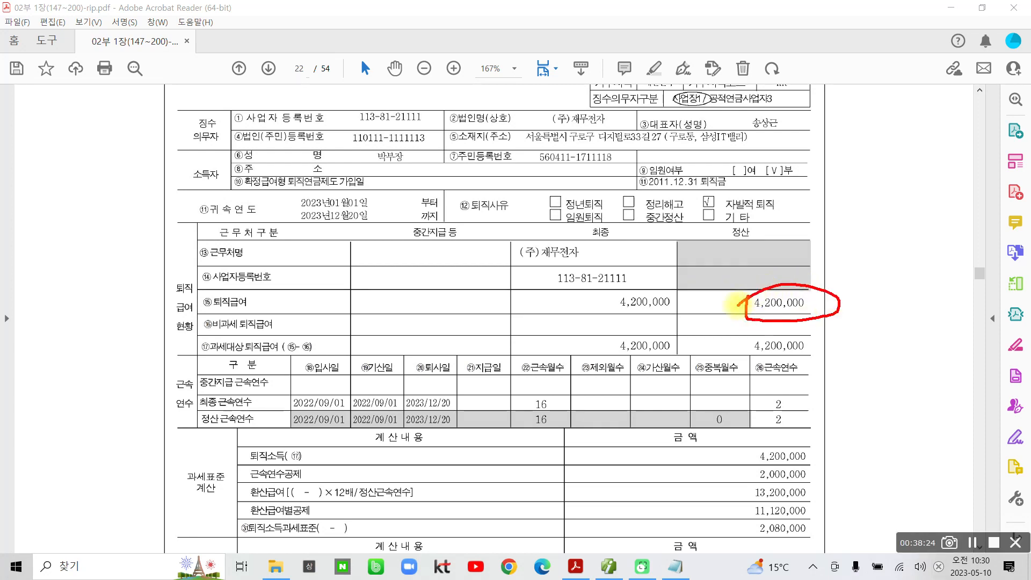
pyautogui.hotkey('ctrl', '2')
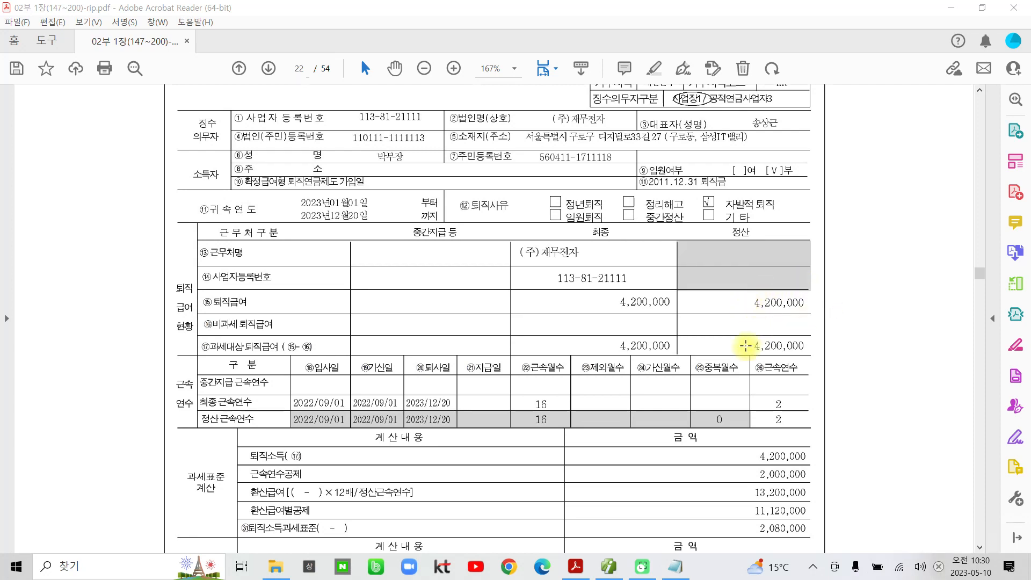
# Circle the 연금계좌 입금내역 heading and its 합계 amount of 3,000,000 in red on the receipt.
pyautogui.scroll(-6, 692, 438)
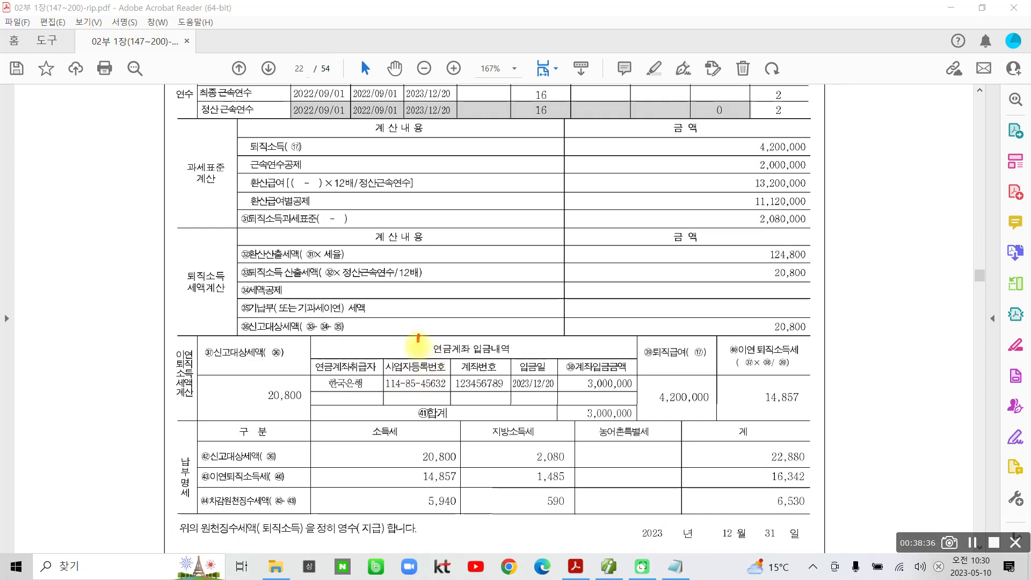
pyautogui.moveTo(418, 337)
pyautogui.mouseDown()
pyautogui.moveTo(526, 348)
pyautogui.moveTo(412, 327)
pyautogui.mouseUp()
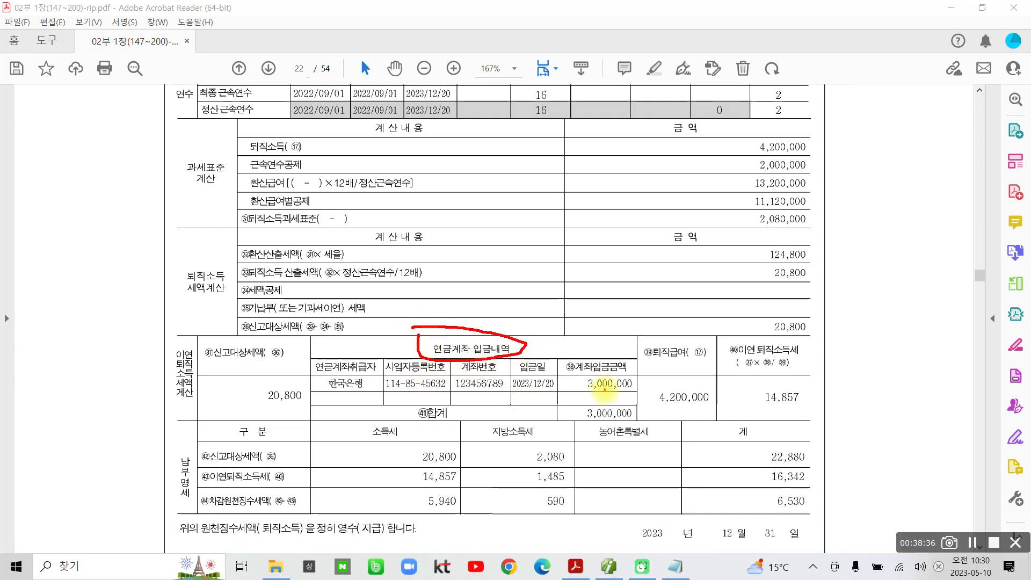
pyautogui.moveTo(588, 400)
pyautogui.mouseDown()
pyautogui.moveTo(570, 419)
pyautogui.moveTo(647, 414)
pyautogui.moveTo(571, 404)
pyautogui.mouseUp()
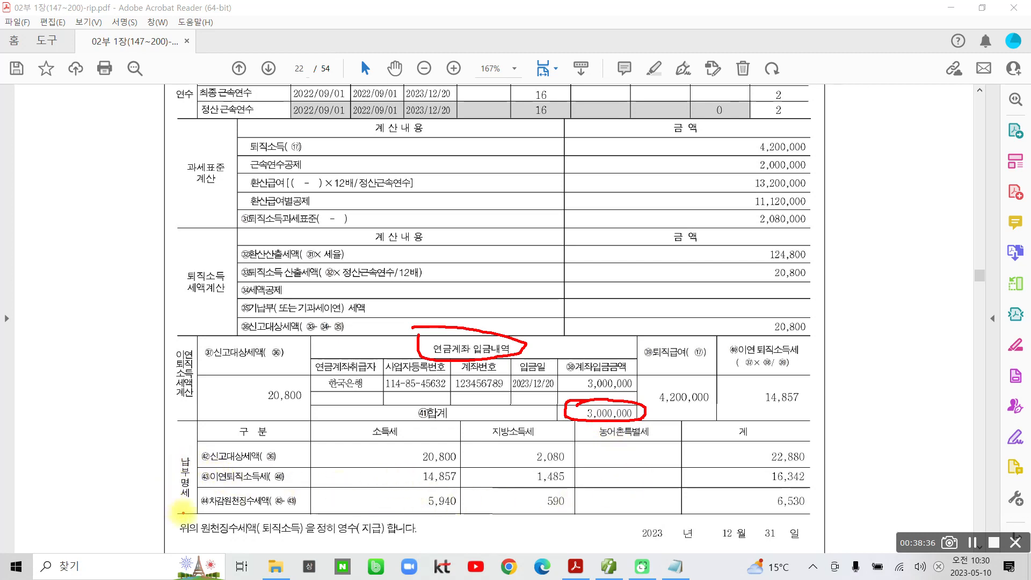
# Circle 차감원천징수세액, its 계 of 6,530 and the 퇴직급여 4,200,000 in red, underline the 신고대상세액 row, and clear all marks.
pyautogui.moveTo(199, 496)
pyautogui.mouseDown()
pyautogui.moveTo(202, 509)
pyautogui.moveTo(277, 513)
pyautogui.moveTo(309, 494)
pyautogui.moveTo(202, 491)
pyautogui.mouseUp()
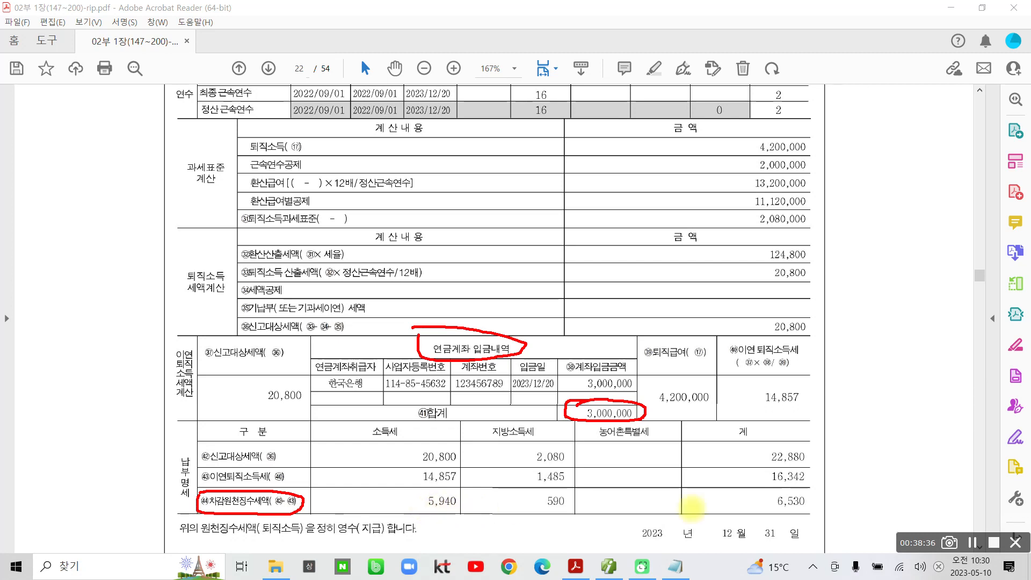
pyautogui.moveTo(765, 491)
pyautogui.mouseDown()
pyautogui.moveTo(762, 509)
pyautogui.moveTo(824, 499)
pyautogui.moveTo(761, 493)
pyautogui.mouseUp()
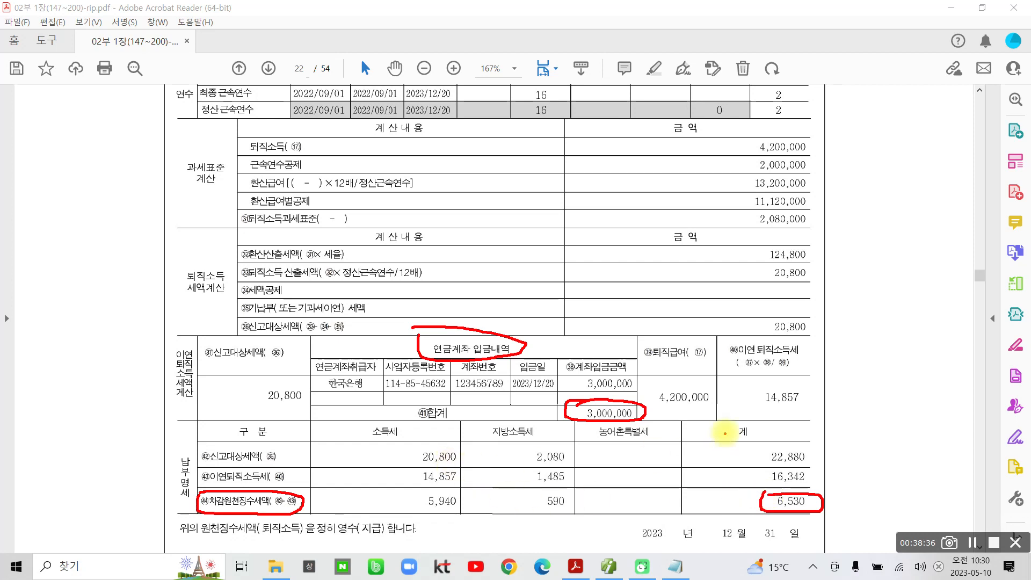
pyautogui.moveTo(660, 377)
pyautogui.mouseDown()
pyautogui.moveTo(665, 407)
pyautogui.moveTo(737, 392)
pyautogui.moveTo(675, 374)
pyautogui.mouseUp()
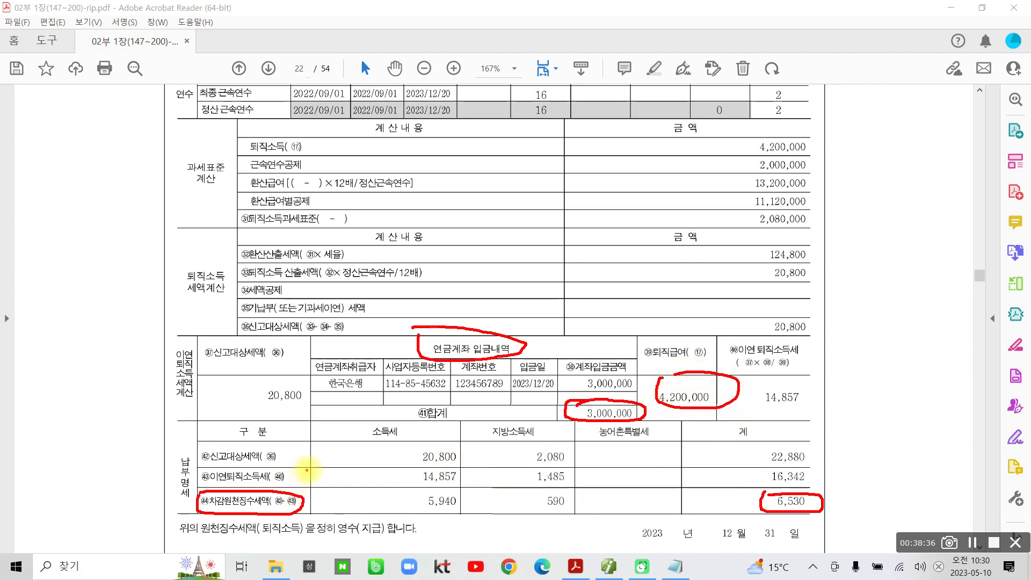
pyautogui.moveTo(410, 470); pyautogui.dragTo(819, 465)
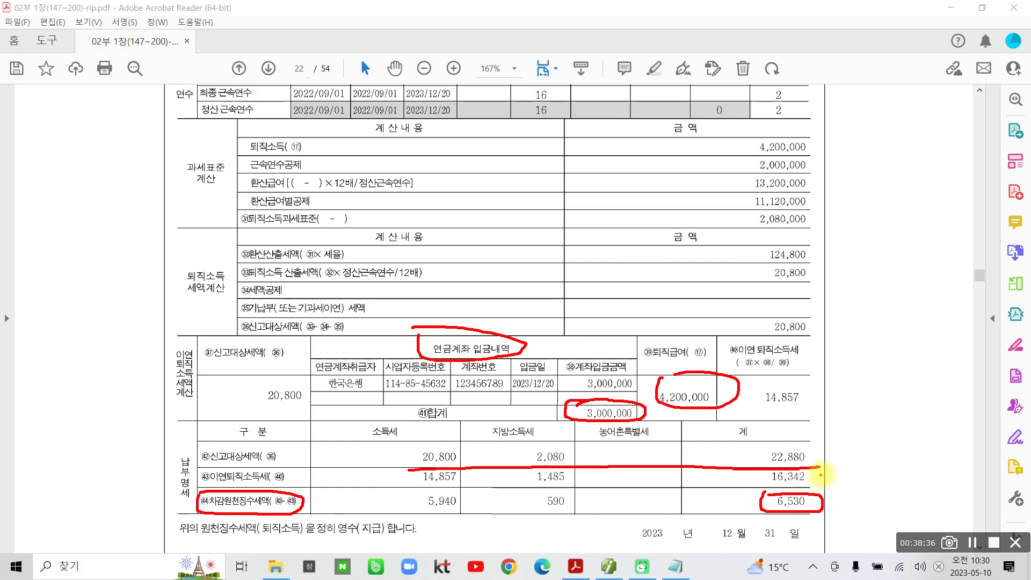
pyautogui.moveTo(822, 474); pyautogui.dragTo(829, 476)
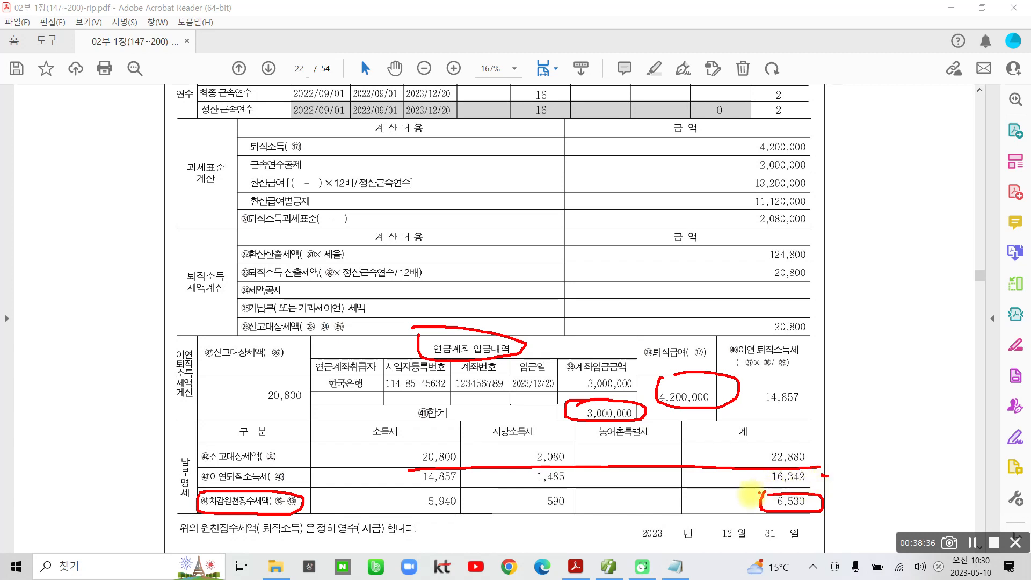
pyautogui.moveTo(741, 490)
pyautogui.mouseDown()
pyautogui.moveTo(742, 509)
pyautogui.moveTo(836, 508)
pyautogui.mouseUp()
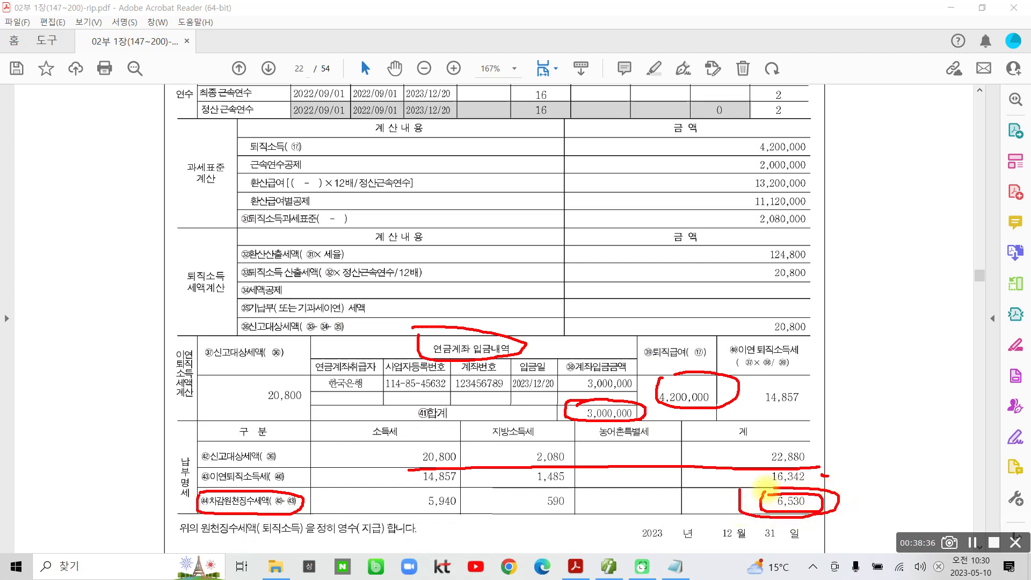
pyautogui.press('Escape')
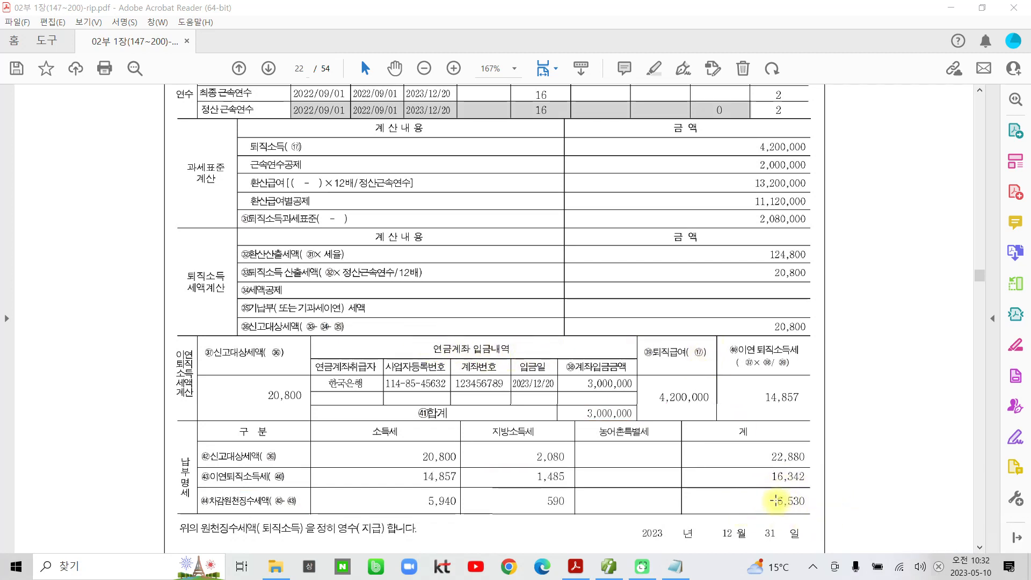
# Circle the 차감원천징수세액 계 of 6,530 in red, underline its row label, and handwrite 예수금 beside it.
pyautogui.moveTo(774, 493)
pyautogui.mouseDown()
pyautogui.moveTo(777, 508)
pyautogui.moveTo(795, 490)
pyautogui.moveTo(777, 494)
pyautogui.mouseUp()
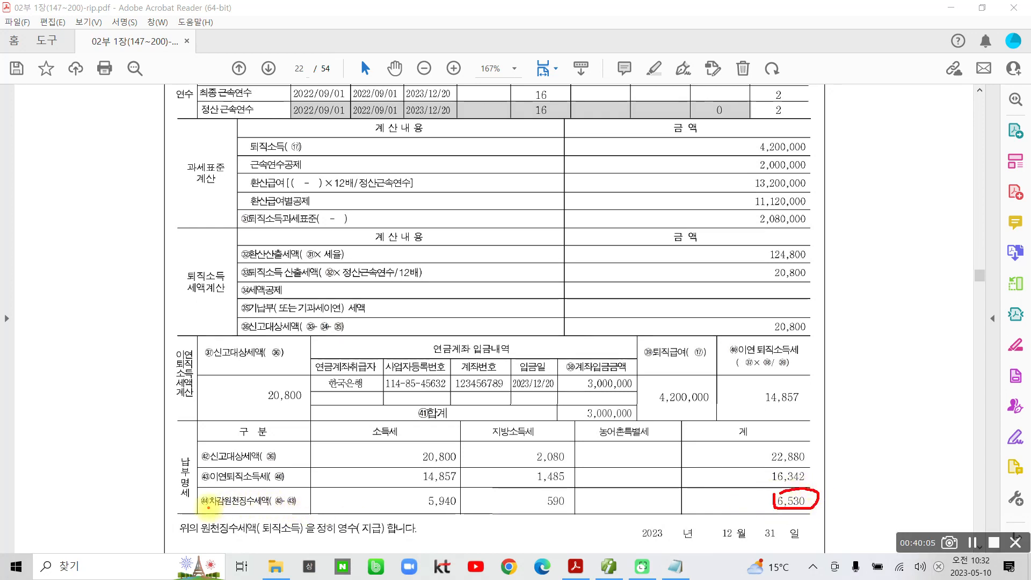
pyautogui.moveTo(209, 508); pyautogui.dragTo(283, 507)
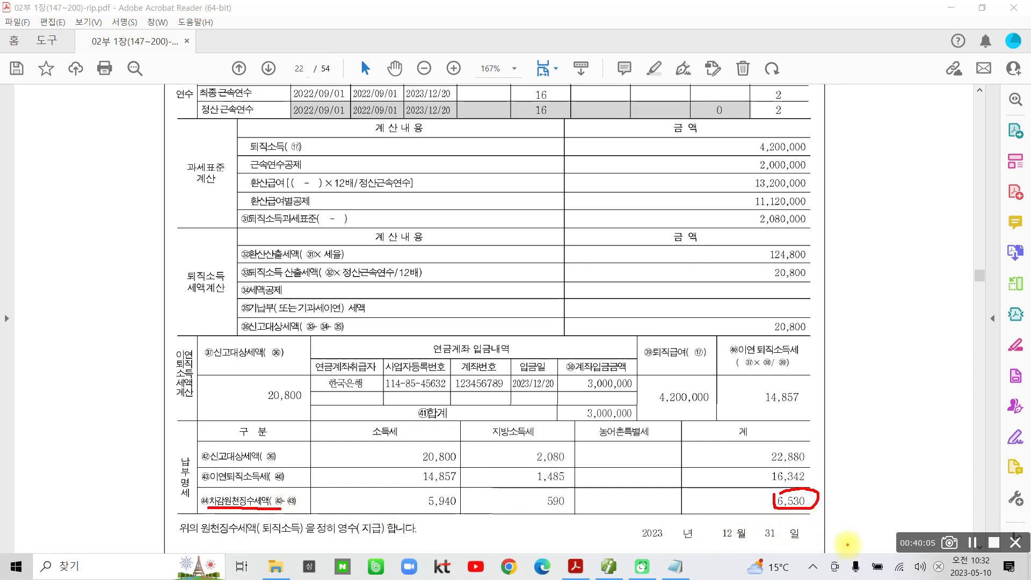
pyautogui.moveTo(844, 468)
pyautogui.mouseDown()
pyautogui.moveTo(830, 489)
pyautogui.moveTo(869, 462)
pyautogui.moveTo(879, 500)
pyautogui.mouseUp()
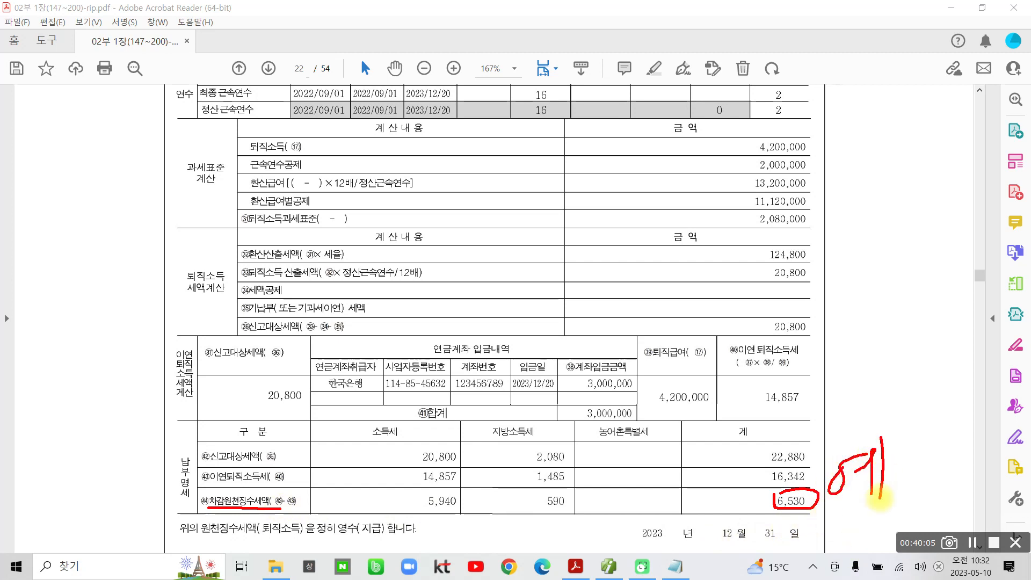
pyautogui.moveTo(910, 433)
pyautogui.mouseDown()
pyautogui.moveTo(946, 473)
pyautogui.moveTo(967, 438)
pyautogui.moveTo(945, 489)
pyautogui.moveTo(962, 513)
pyautogui.moveTo(969, 496)
pyautogui.mouseUp()
# Circle the 퇴직급여 4,200,000 in red, handwrite 퇴직 beside it, and clear all marks.
pyautogui.moveTo(698, 427)
pyautogui.mouseDown()
pyautogui.moveTo(641, 395)
pyautogui.moveTo(708, 416)
pyautogui.mouseUp()
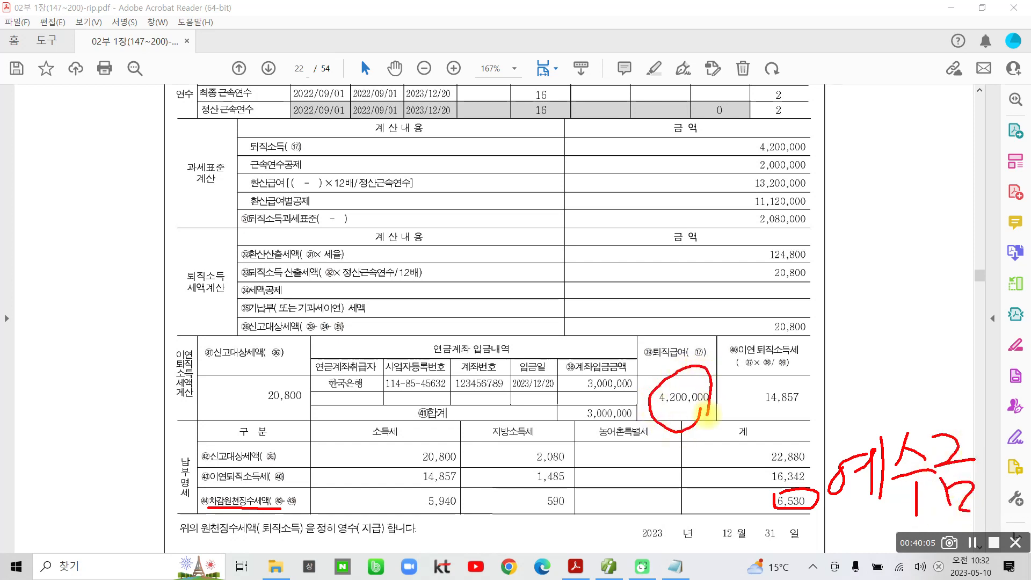
pyautogui.moveTo(717, 325)
pyautogui.mouseDown()
pyautogui.moveTo(736, 307)
pyautogui.moveTo(741, 357)
pyautogui.moveTo(761, 330)
pyautogui.moveTo(781, 328)
pyautogui.moveTo(795, 290)
pyautogui.moveTo(806, 365)
pyautogui.mouseUp()
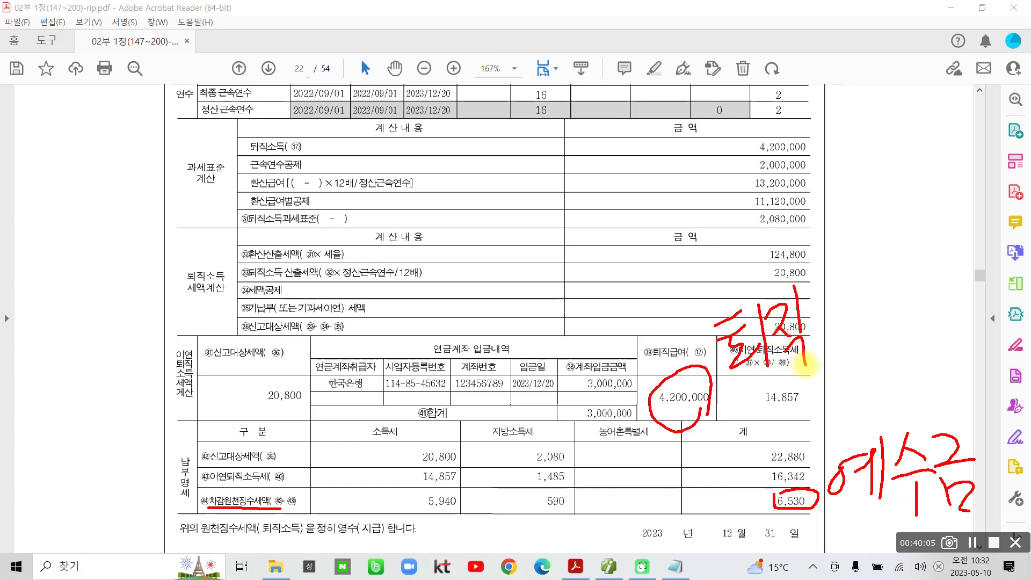
pyautogui.press('Escape')
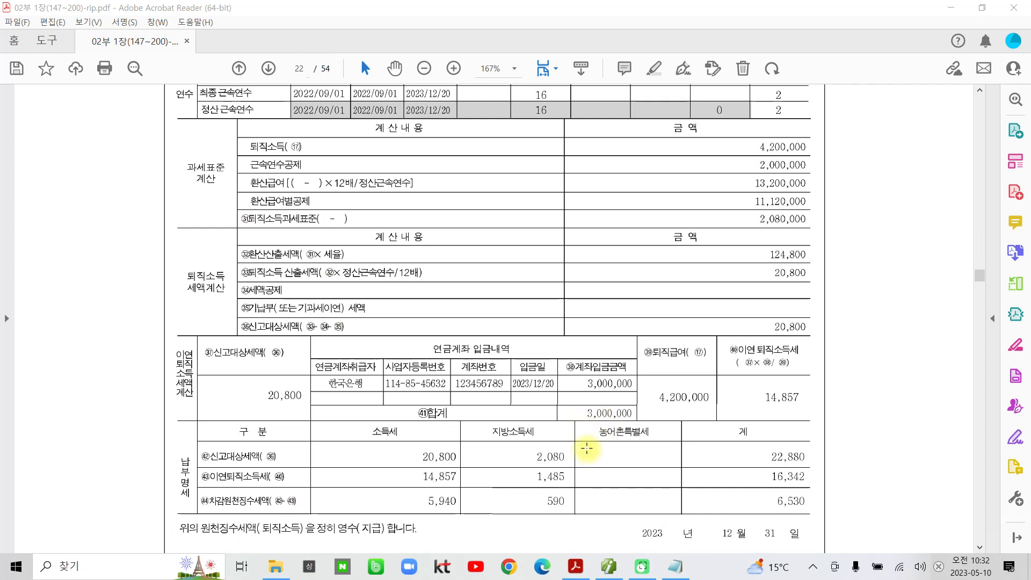
# Return to the 대체전표 작성하기 problem and highlight its transaction date 2023-12-20 in yellow.
pyautogui.scroll(15, 587, 448)
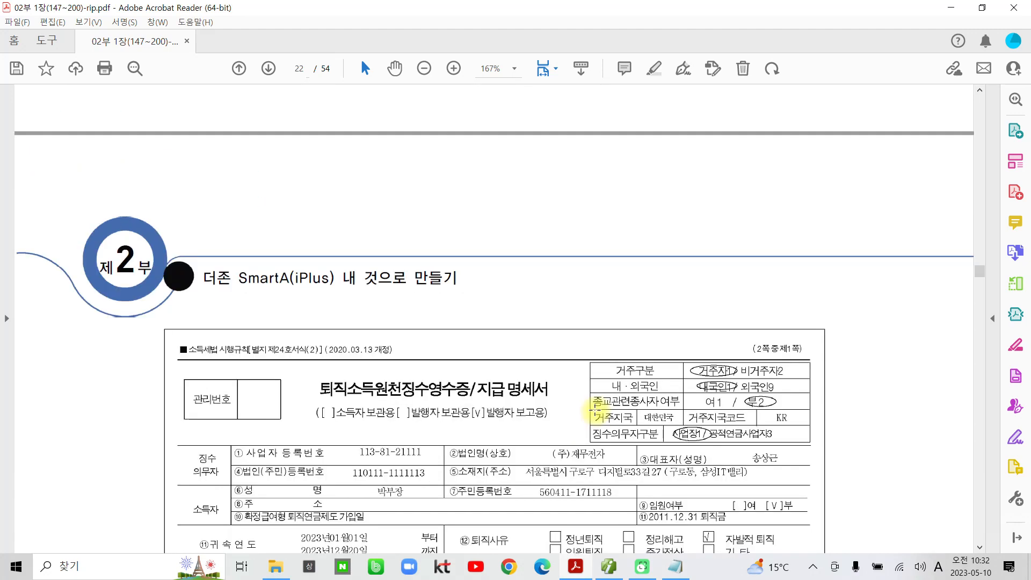
pyautogui.scroll(12, 595, 415)
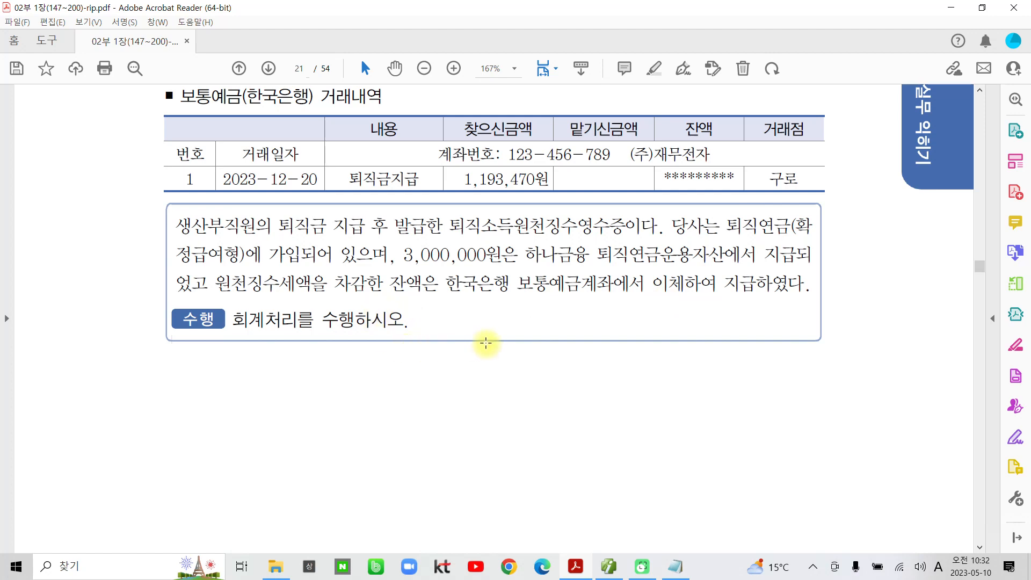
pyautogui.scroll(2, 491, 339)
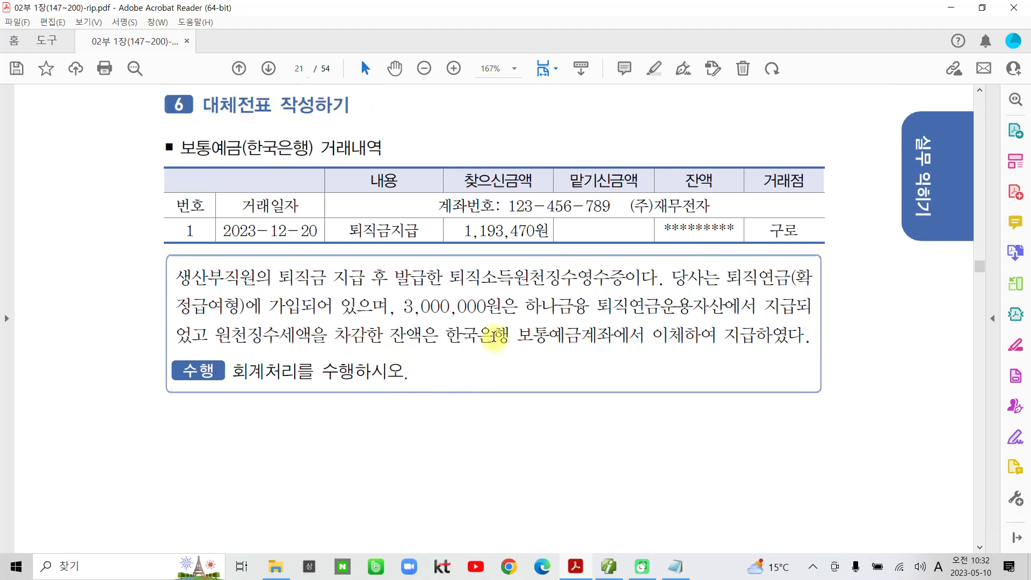
pyautogui.scroll(1, 494, 336)
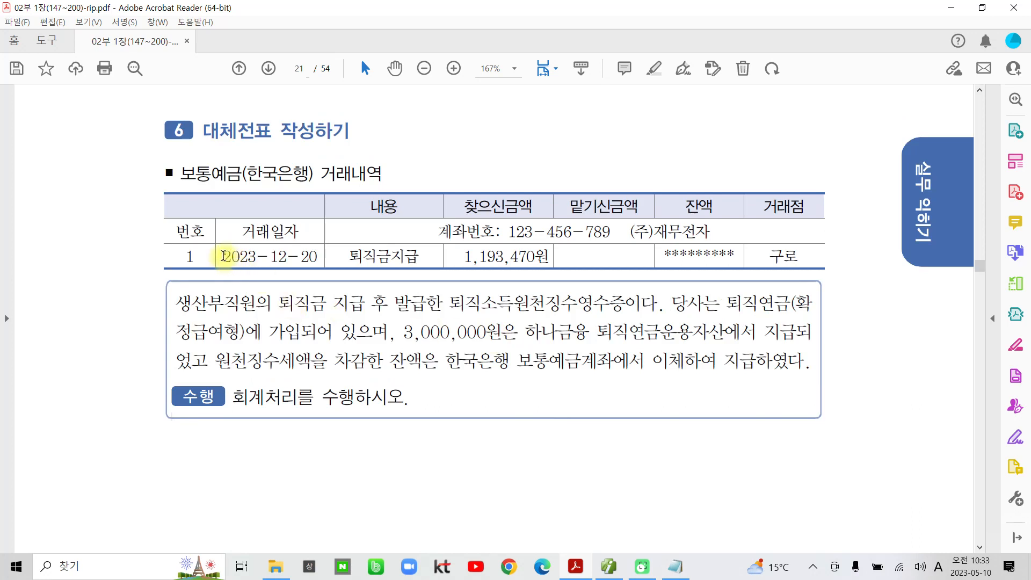
pyautogui.moveTo(224, 256); pyautogui.dragTo(329, 256)
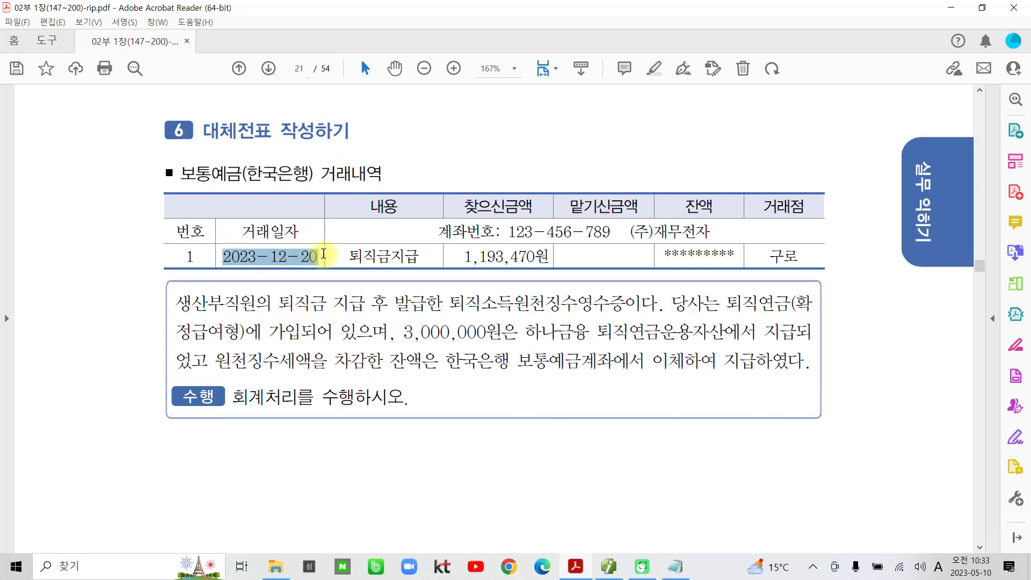
pyautogui.click(340, 207)
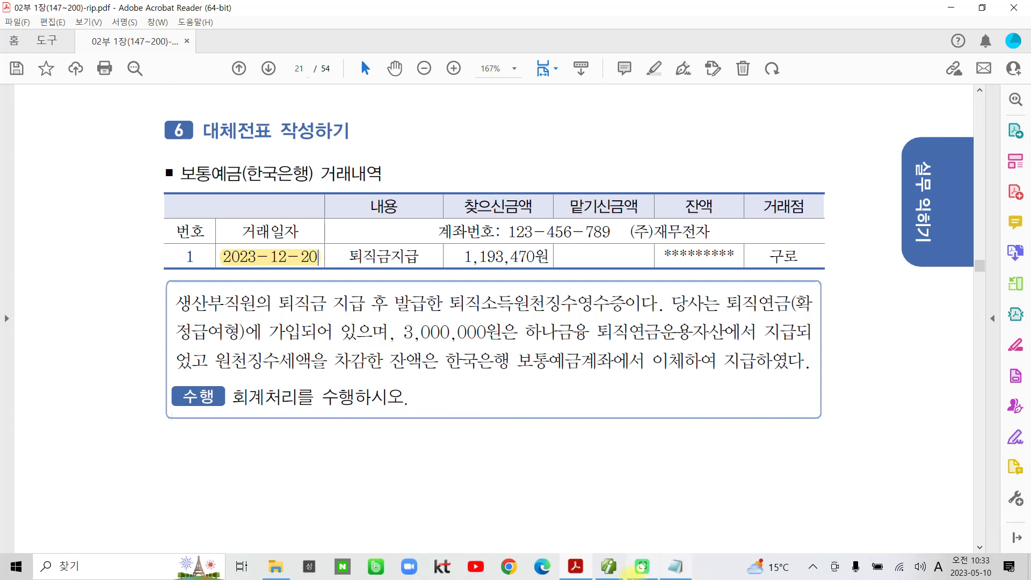
# Switch to the SmartA accounting program and query the 합계잔액시산표 as of December 20, 2023.
pyautogui.click(609, 567)
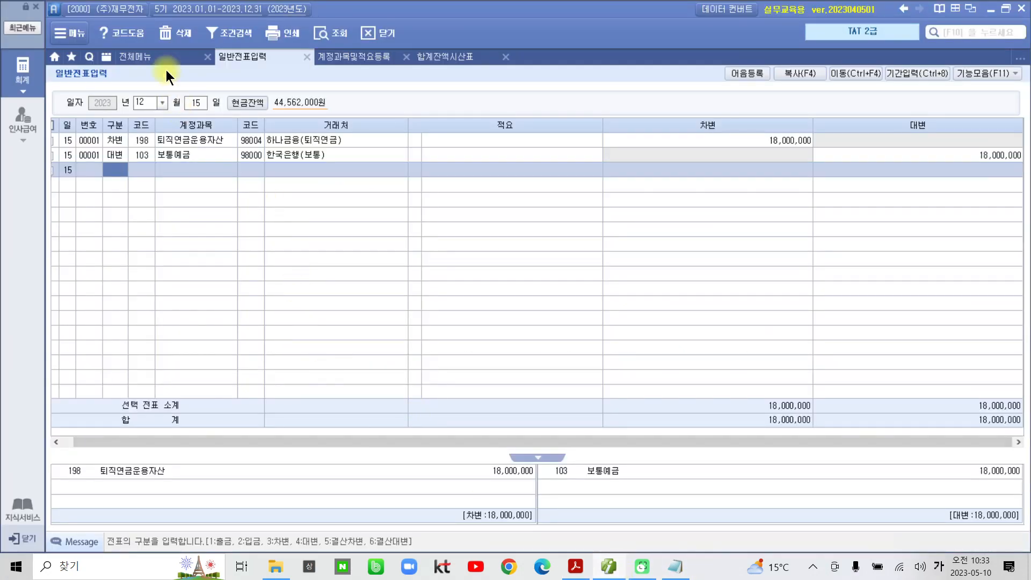
pyautogui.click(447, 56)
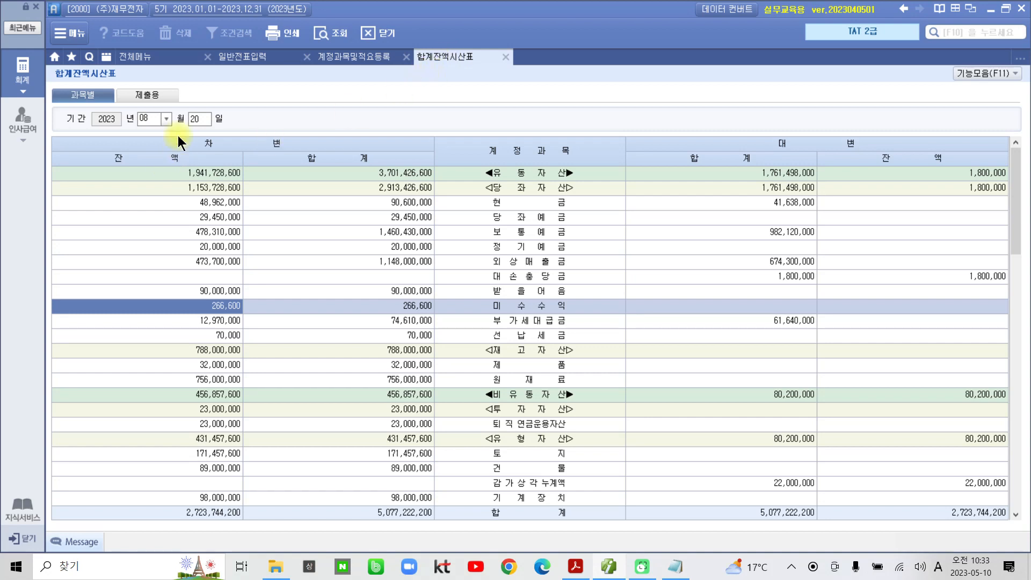
pyautogui.click(166, 118)
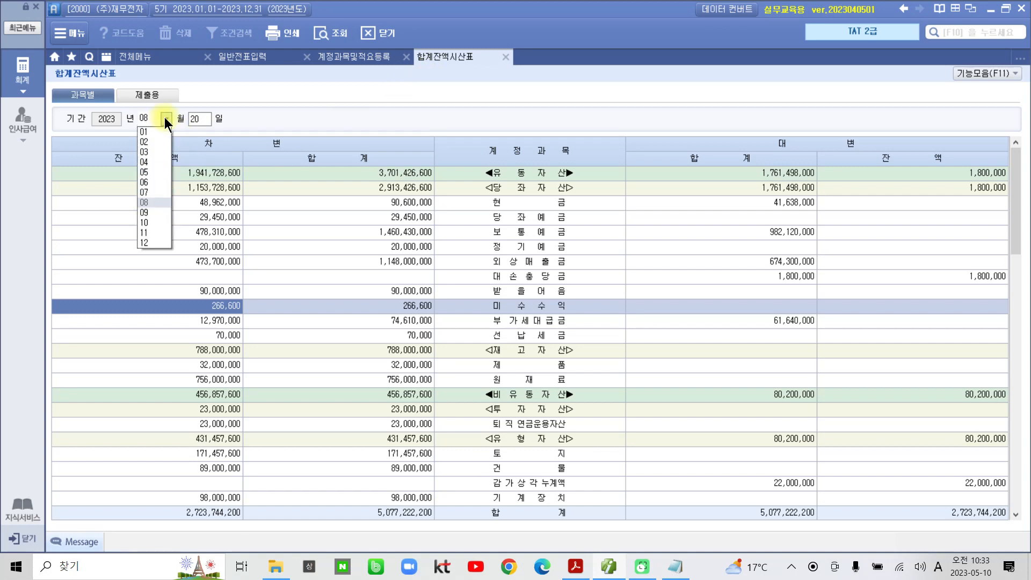
pyautogui.click(149, 239)
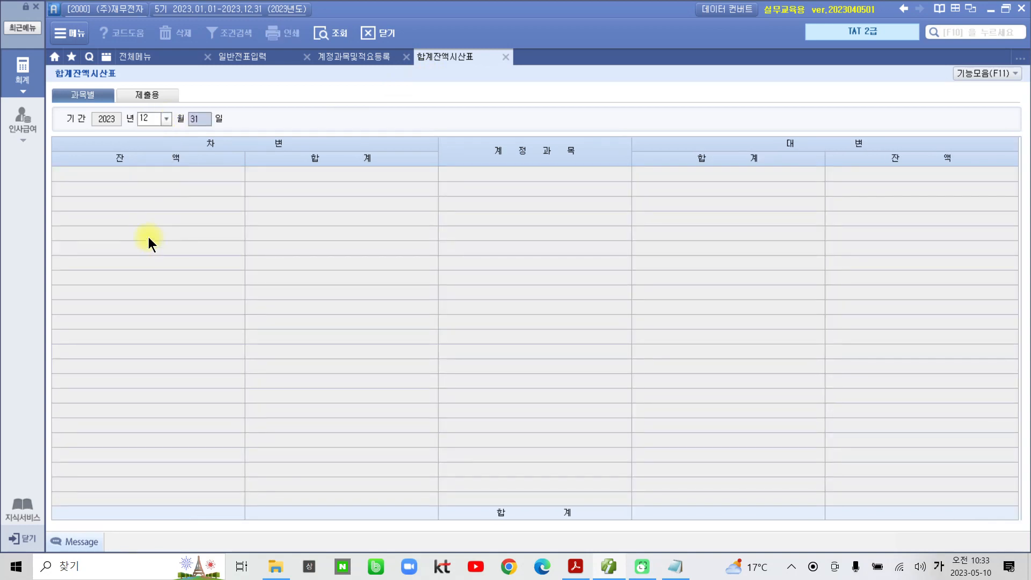
pyautogui.write('20')
pyautogui.press('Return')
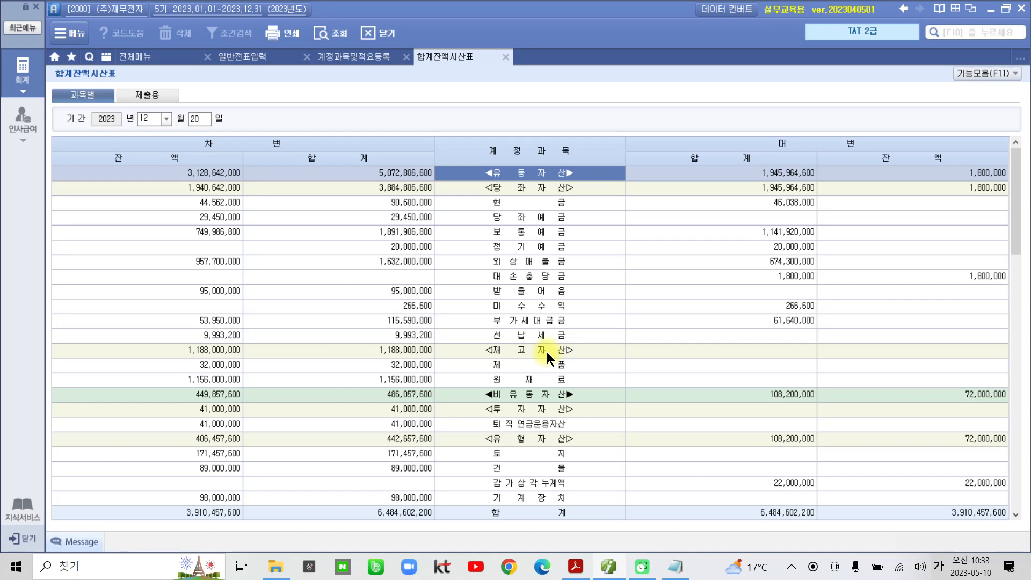
# Find 퇴직급여충당부채 in the trial balance and check its credit balance.
pyautogui.scroll(-3, 547, 352)
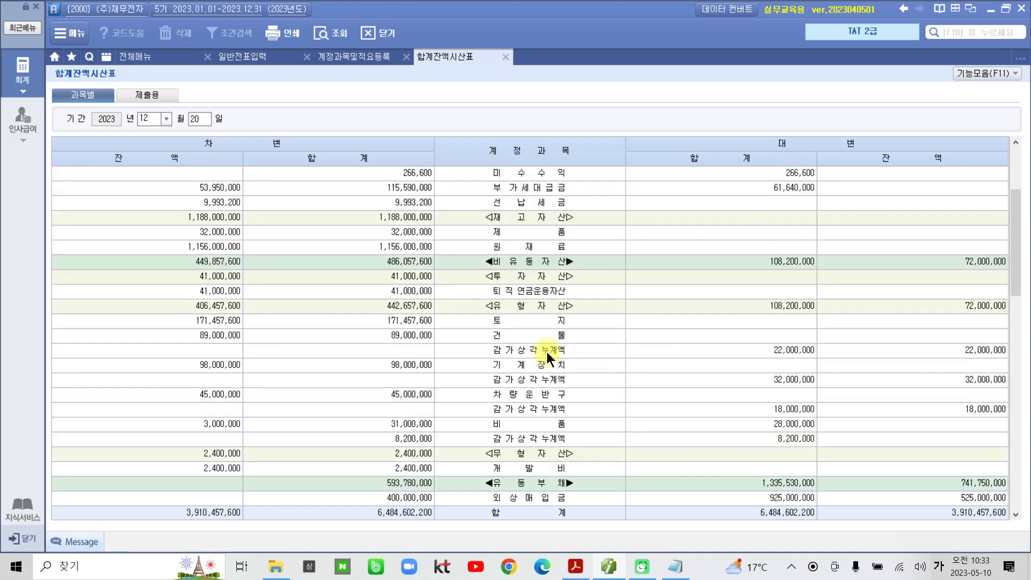
pyautogui.scroll(-3, 547, 352)
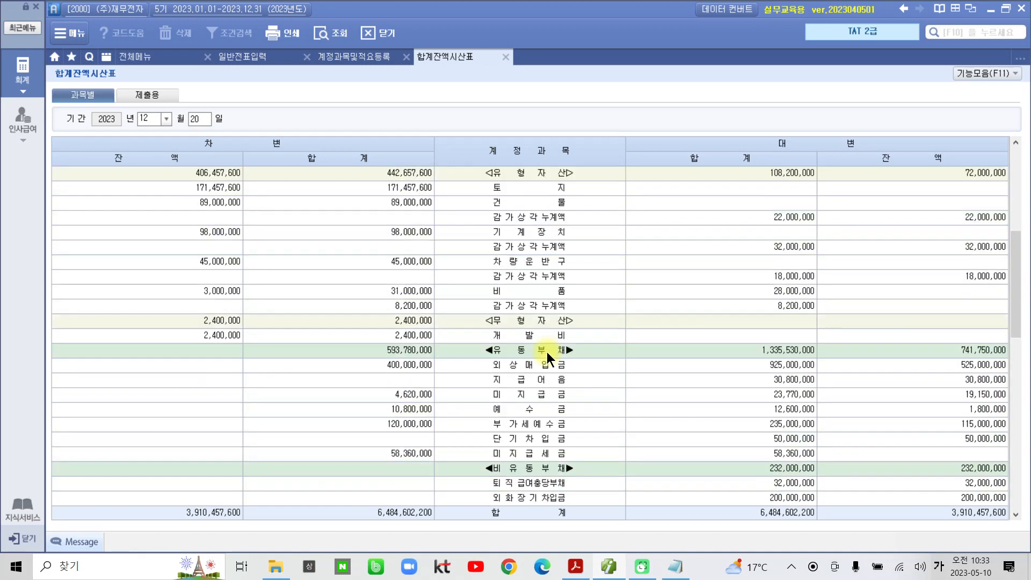
pyautogui.scroll(-3, 547, 352)
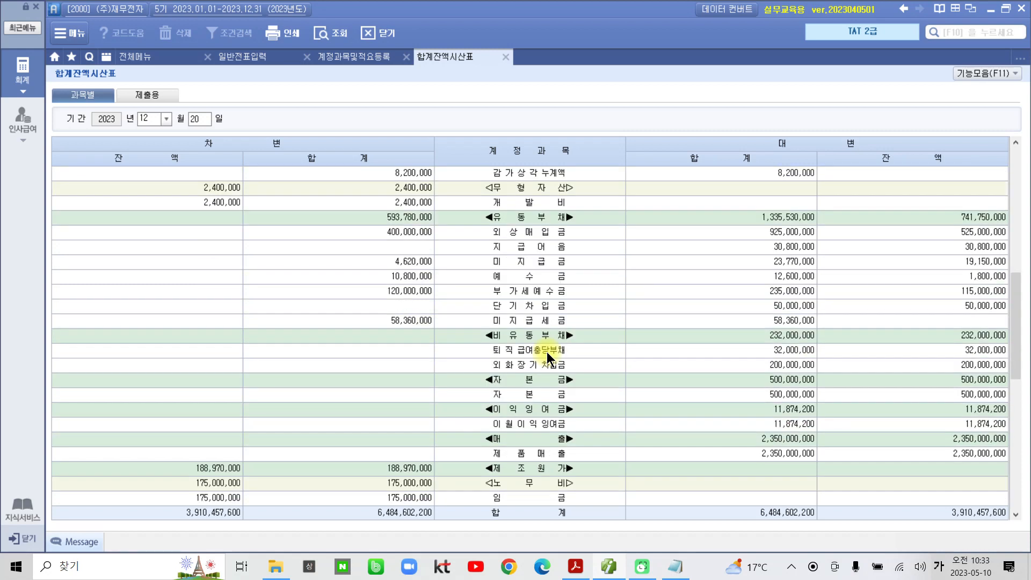
pyautogui.click(547, 352)
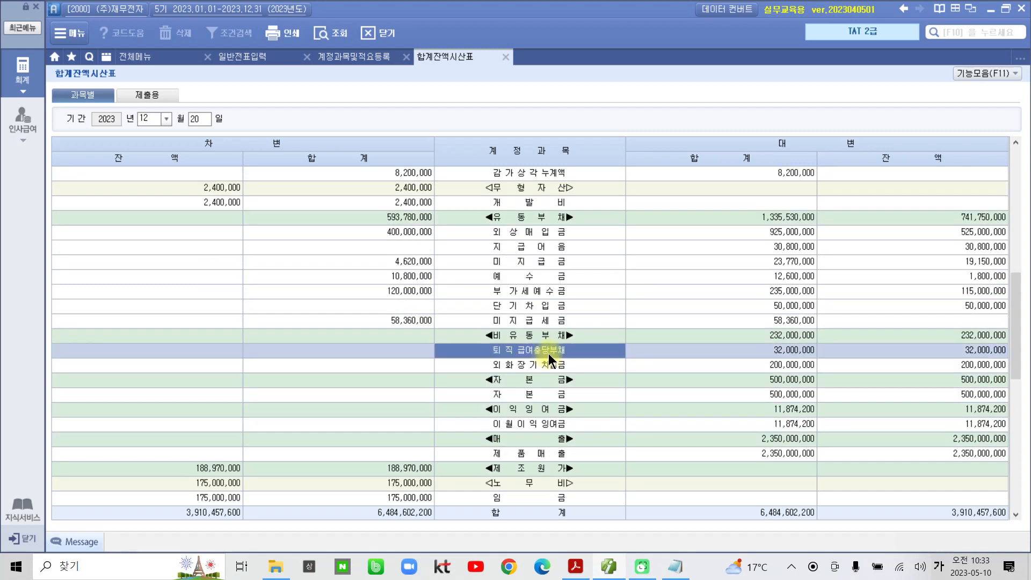
pyautogui.click(937, 351)
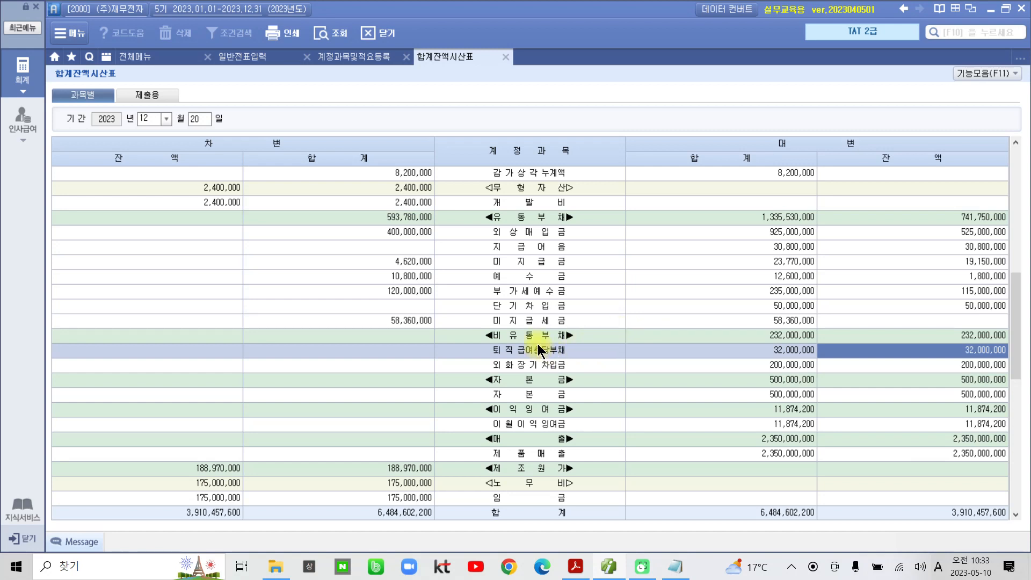
# Return to 일반전표입력 and set the voucher date to December 20.
pyautogui.click(227, 60)
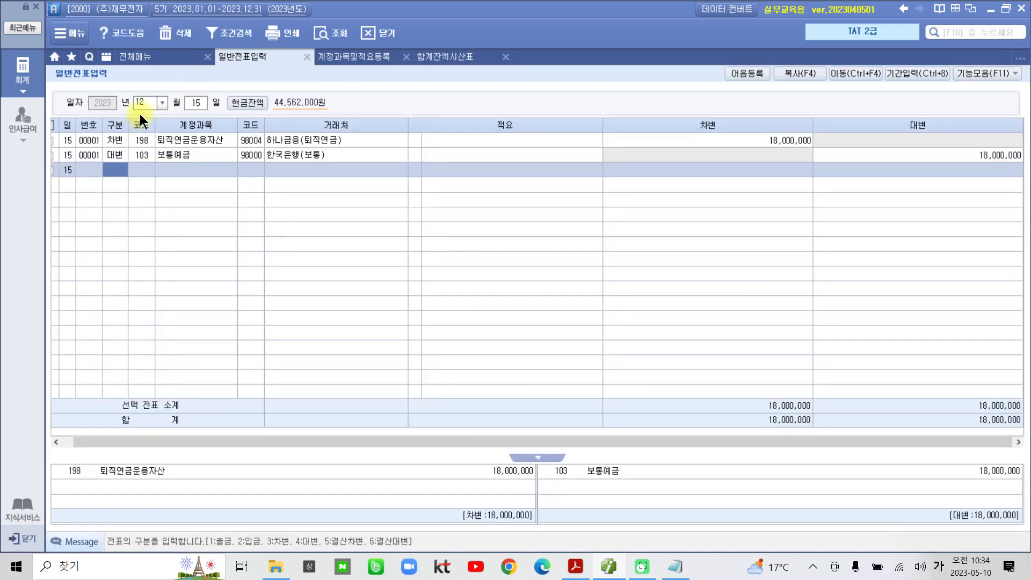
pyautogui.click(197, 102)
pyautogui.write('20')
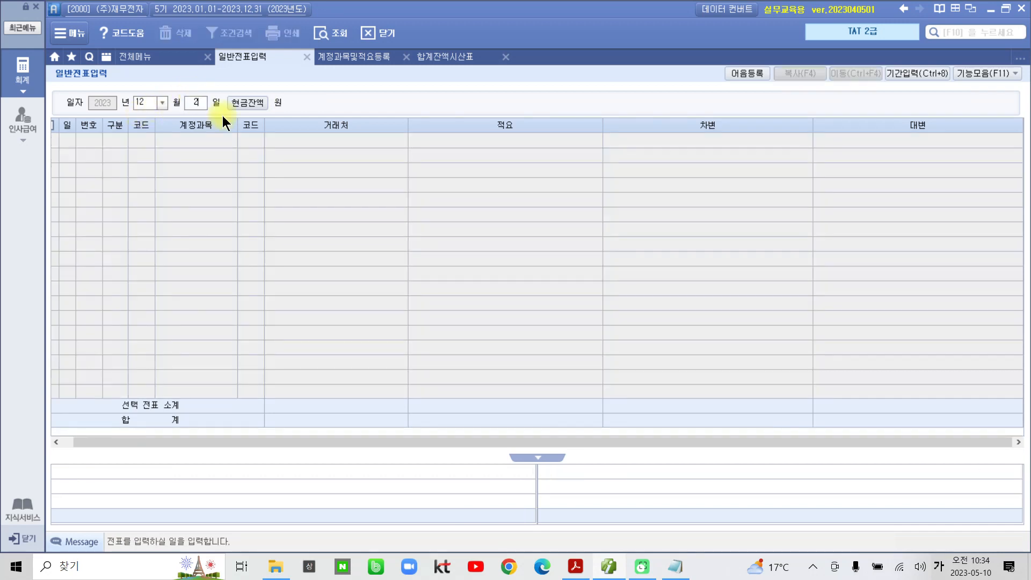
pyautogui.press('Return')
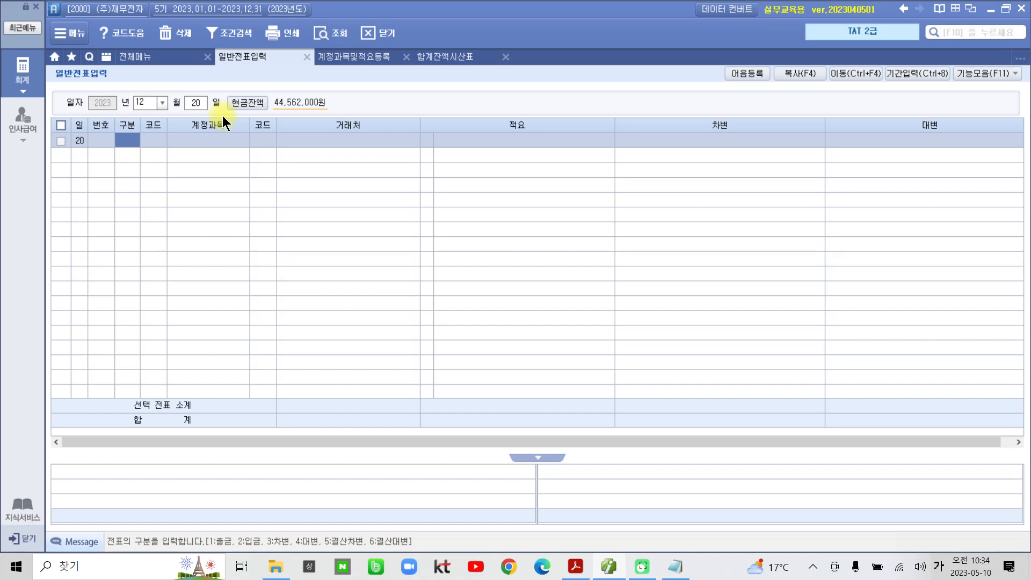
# Start a 차변 line and look up 퇴직 to assign account 295 퇴직급여충당부채.
pyautogui.write('3')
pyautogui.press('Return')
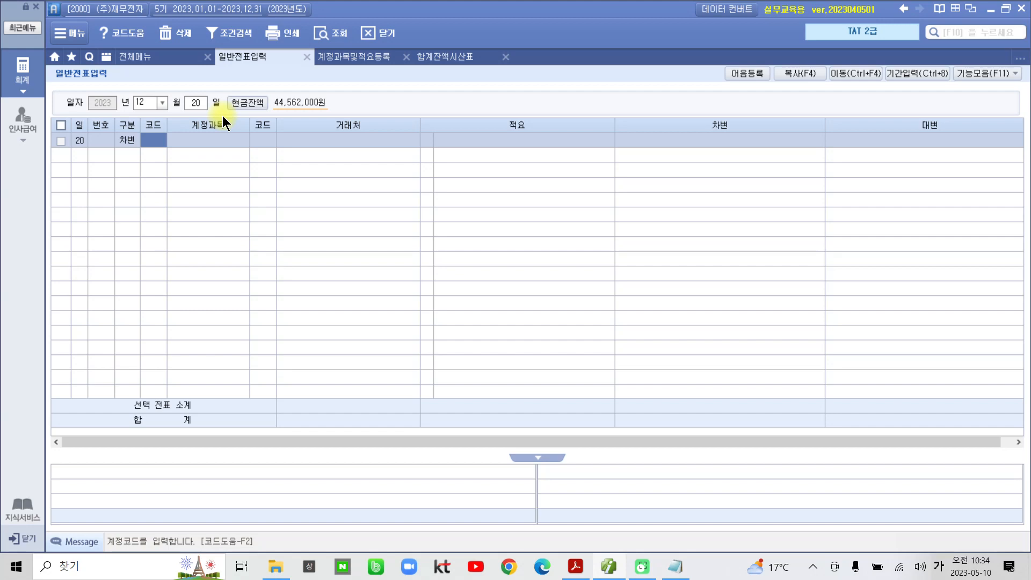
pyautogui.write('퇴직')
pyautogui.press('Return')
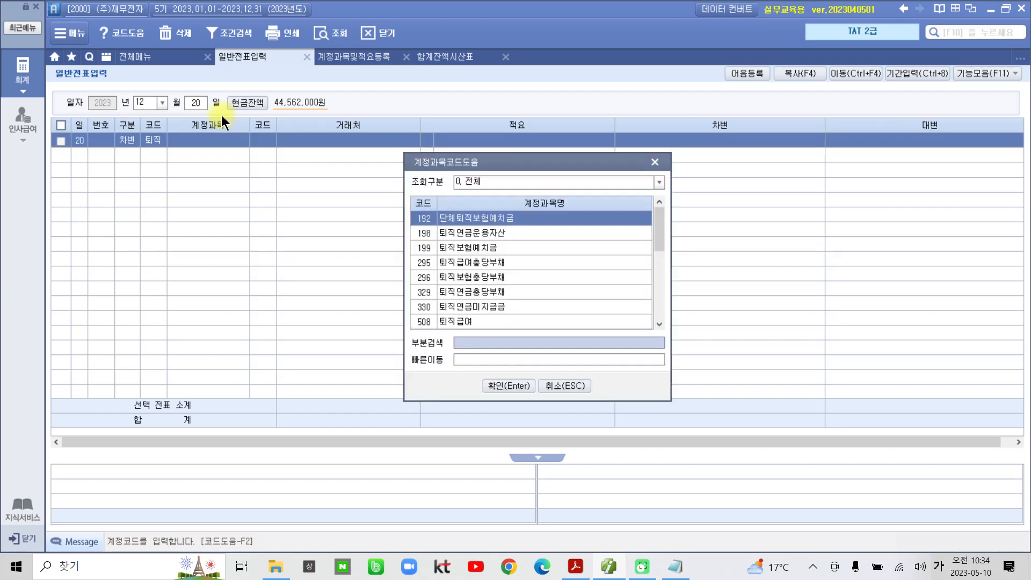
pyautogui.press('Down')
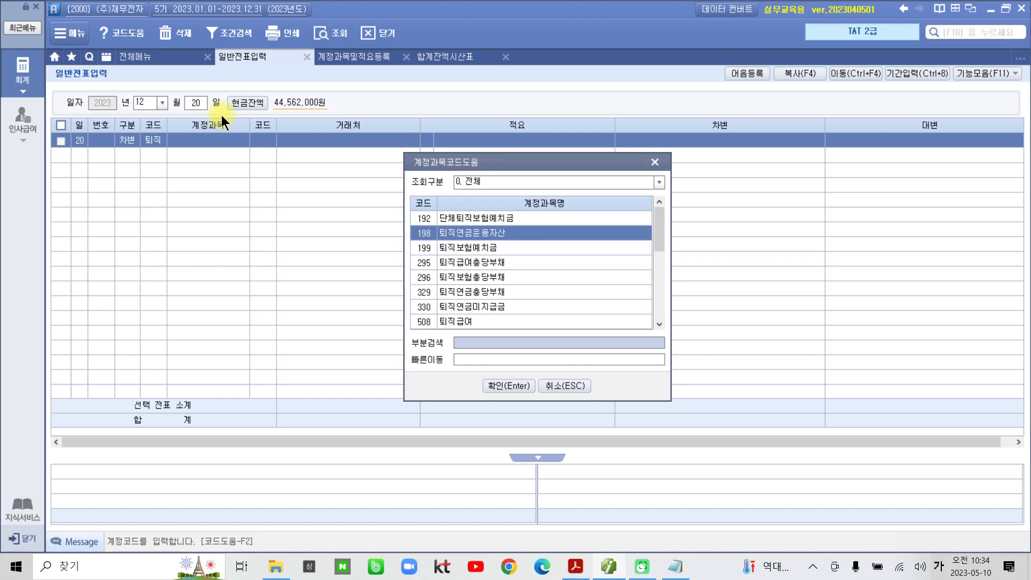
pyautogui.press('Down')
pyautogui.press('Down')
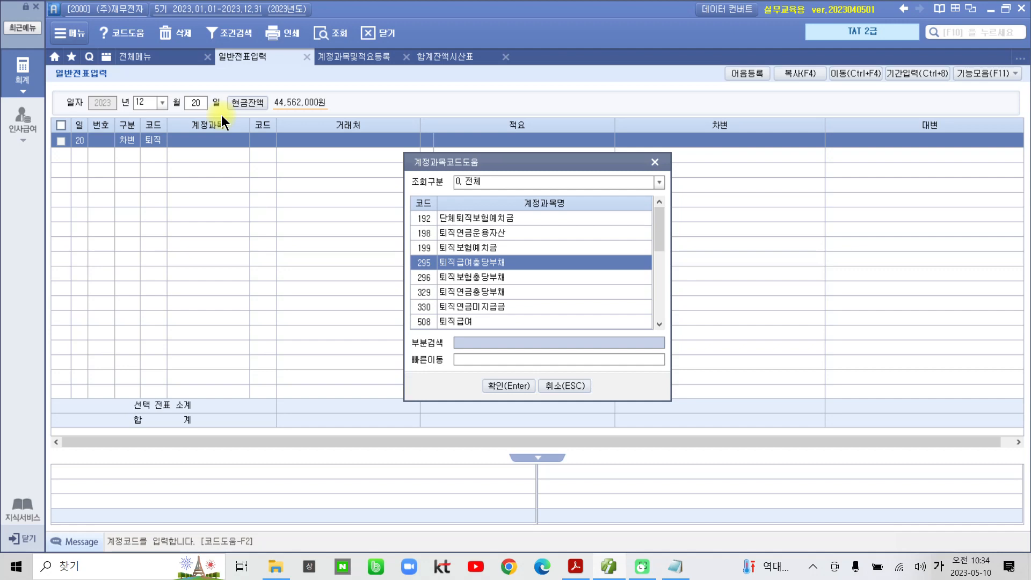
pyautogui.press('Return')
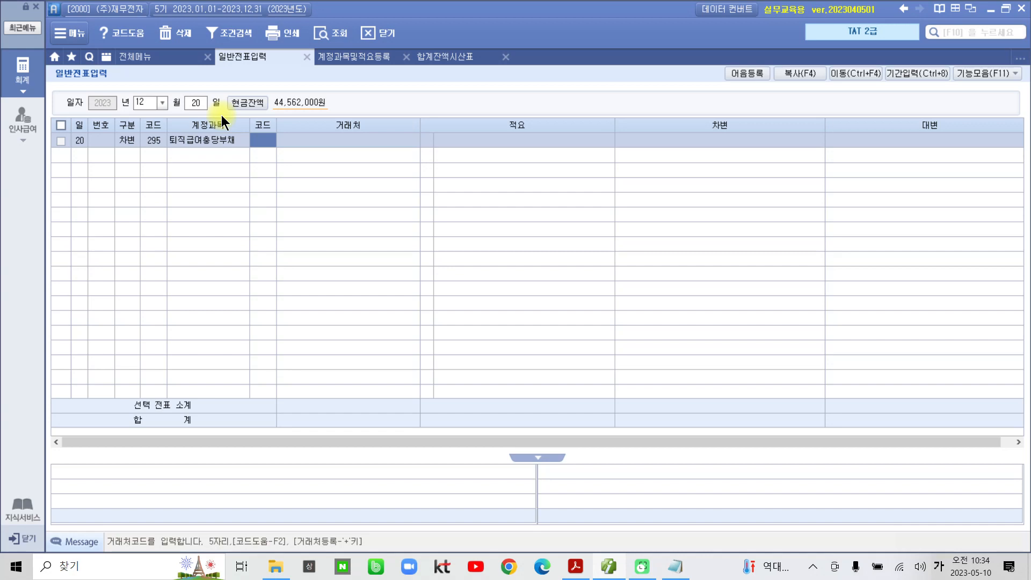
# Leave 거래처 and 적요 blank on the 퇴직급여충당부채 line and enter a 차변 amount of 4,200,000.
pyautogui.press('Return')
pyautogui.press('Return')
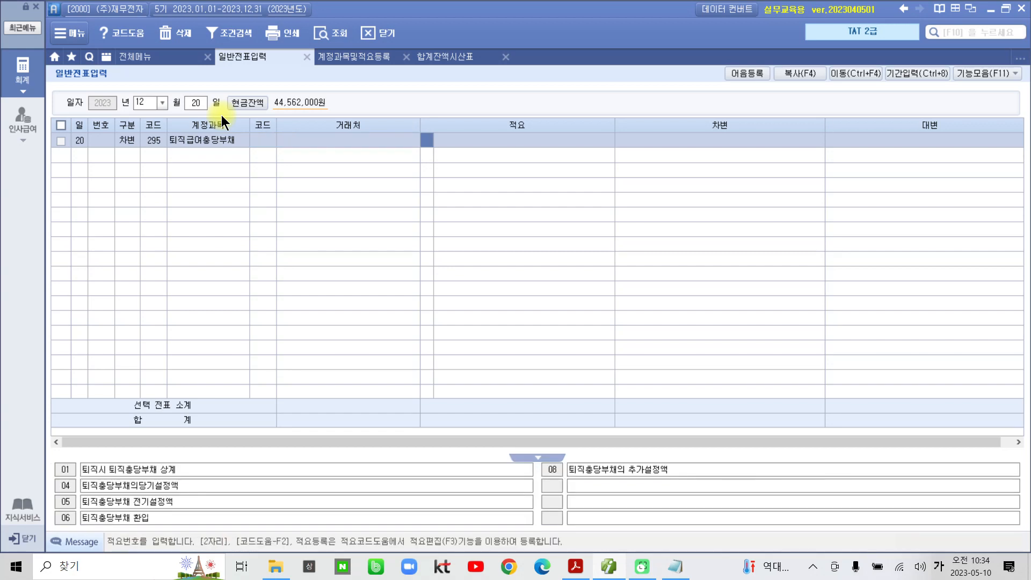
pyautogui.press('Return')
pyautogui.press('Return')
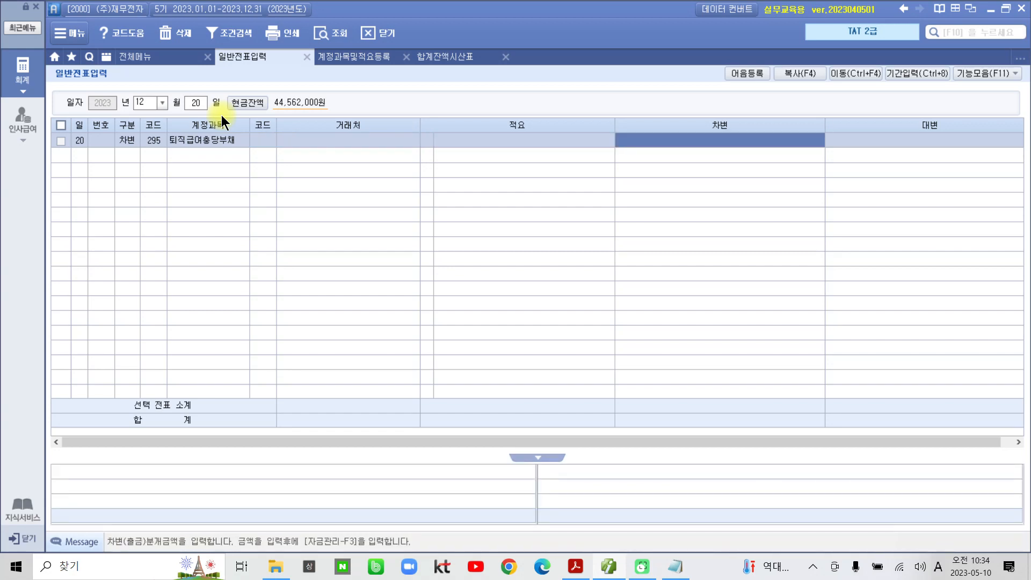
pyautogui.write('4,200,')
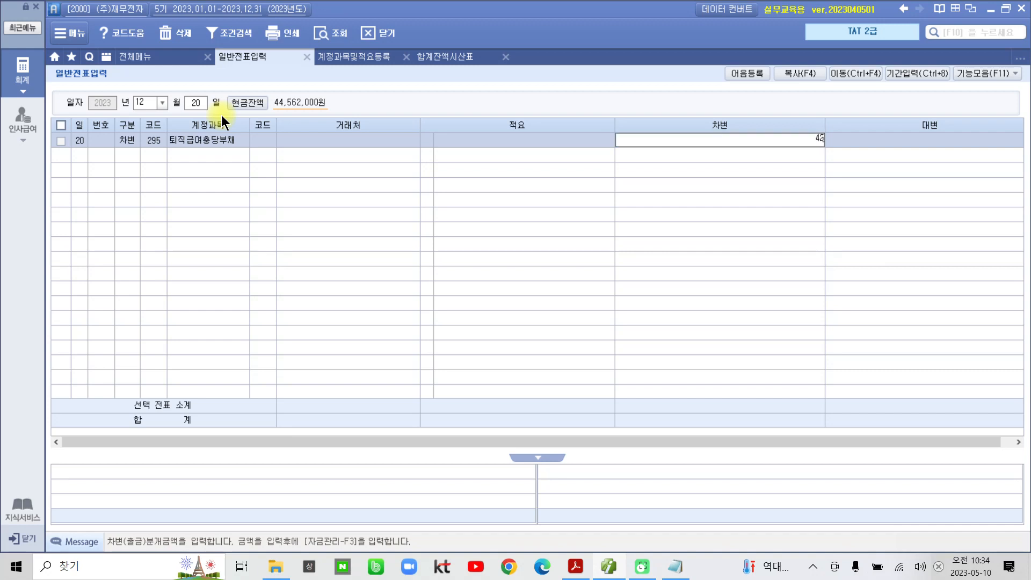
pyautogui.write('000')
pyautogui.press('Return')
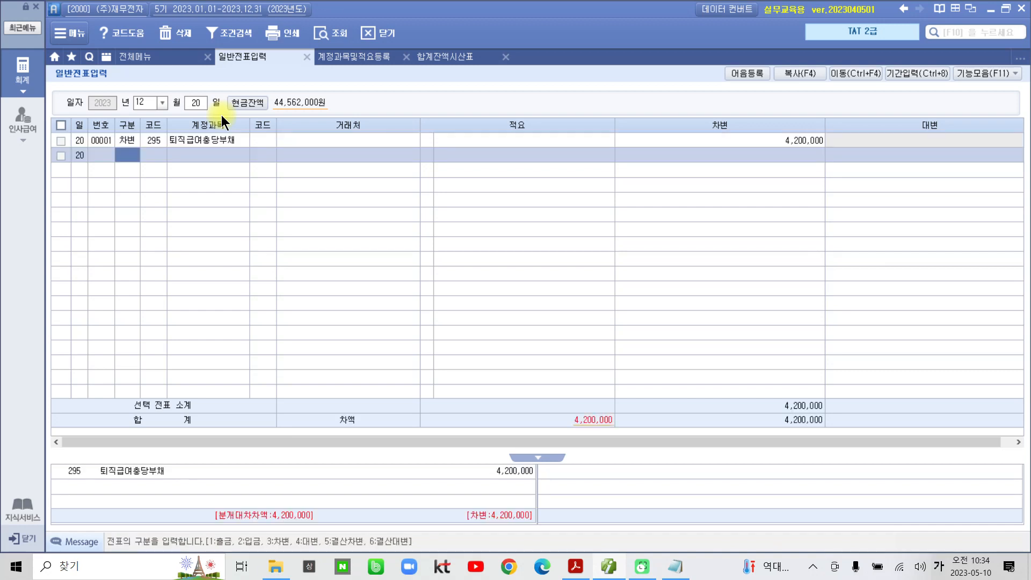
# Start a 대변 line for December 20 and look up 퇴직 to assign account 198 퇴직연금운용자산.
pyautogui.write('3')
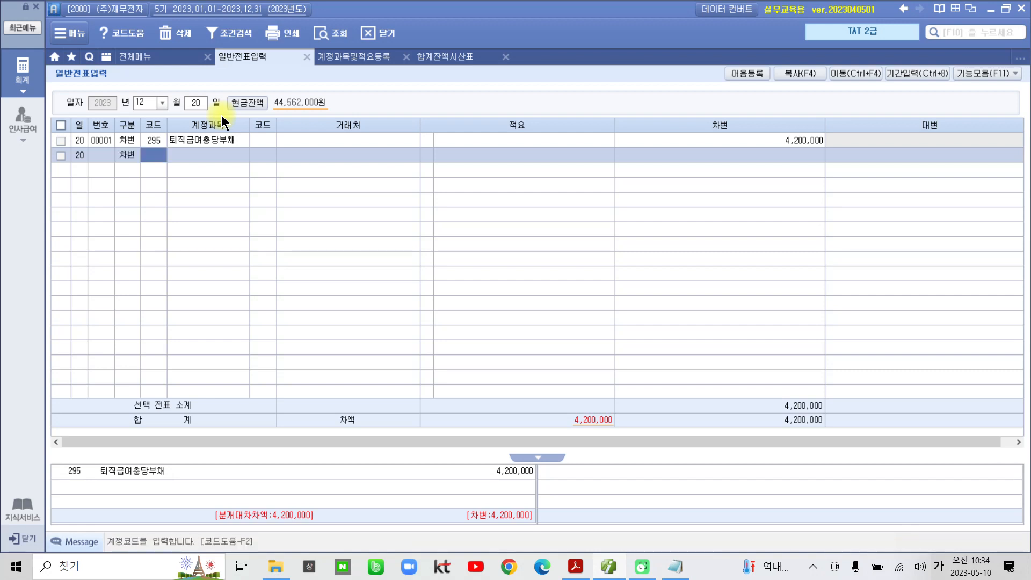
pyautogui.hotkey('shift', 'Tab')
pyautogui.write('4')
pyautogui.write('퇴직')
pyautogui.press('Return')
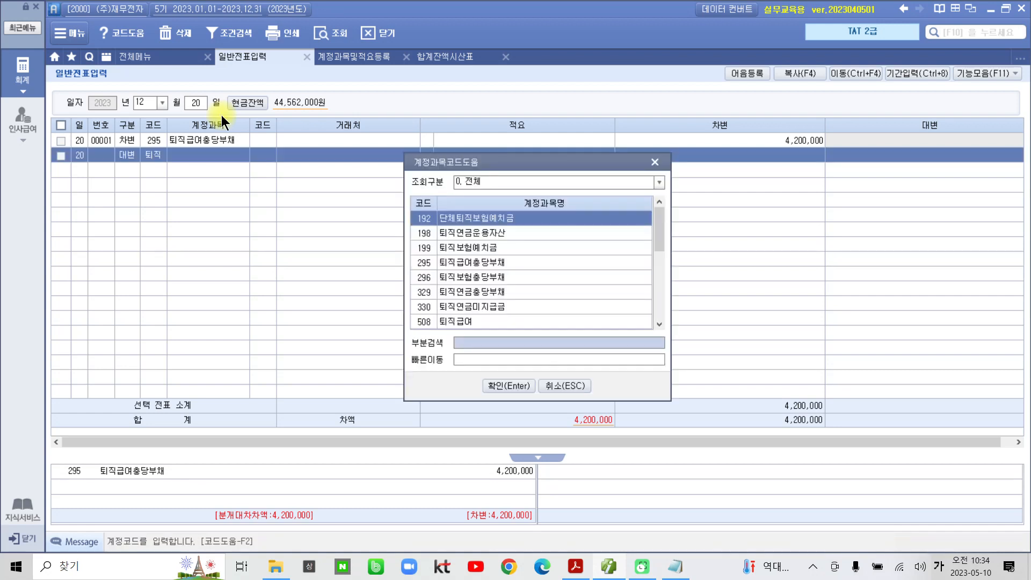
pyautogui.press('Down')
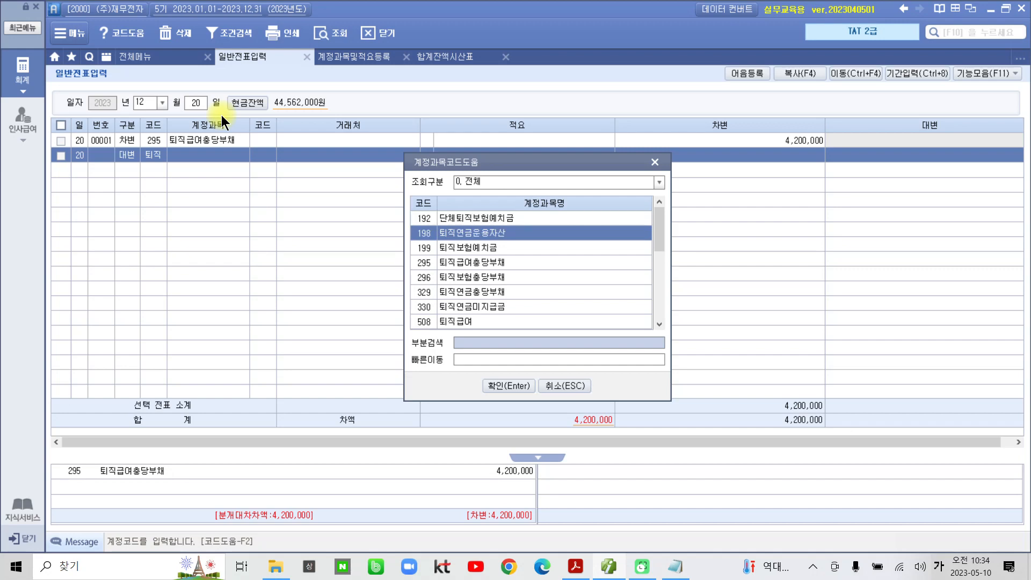
pyautogui.press('Return')
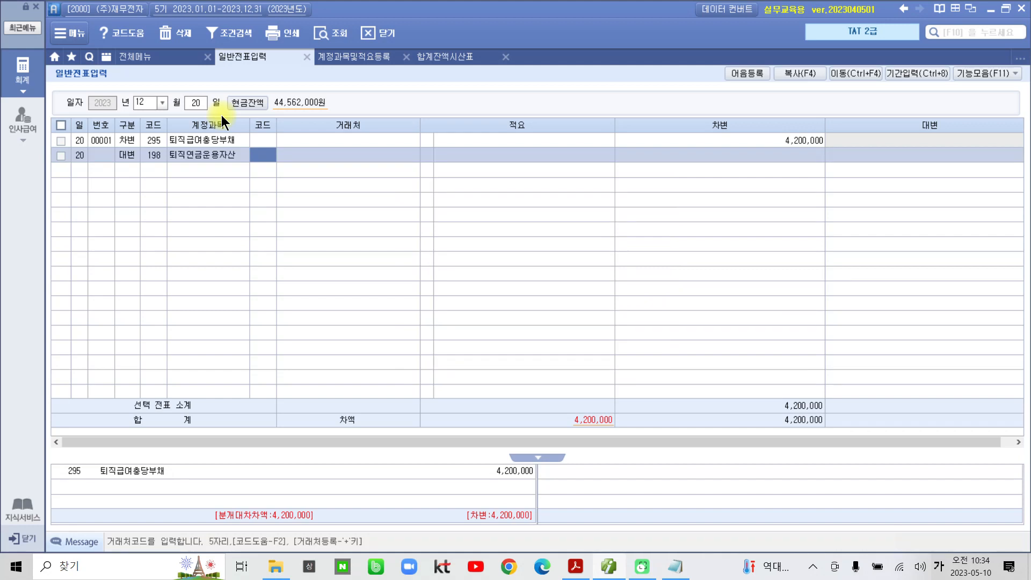
# Set the 퇴직연금운용자산 line's 거래처 to 하나금융(퇴직연금), leave 적요 blank, and enter a 대변 amount of 3,000,000.
pyautogui.write('하나')
pyautogui.press('Return')
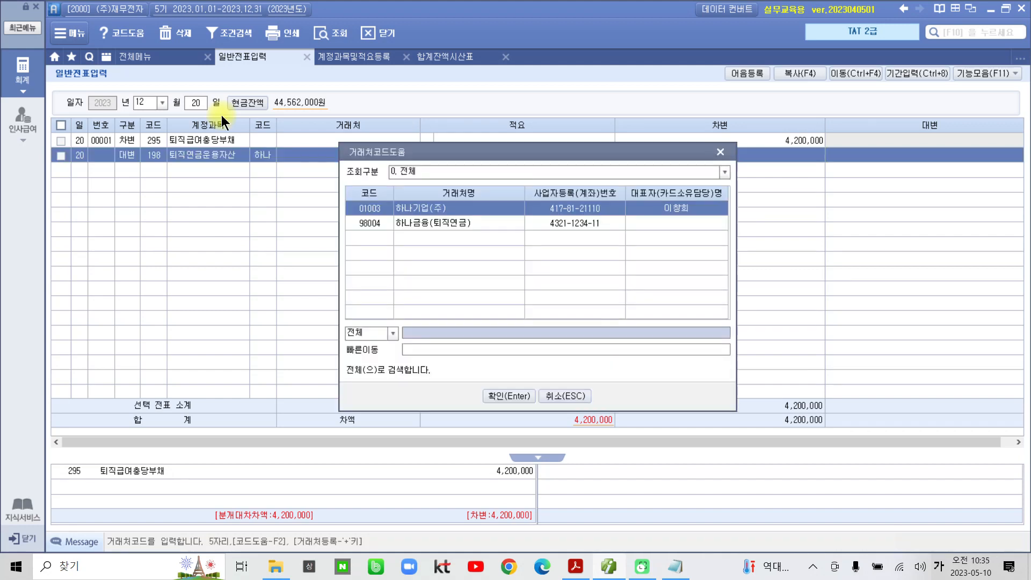
pyautogui.press('Down')
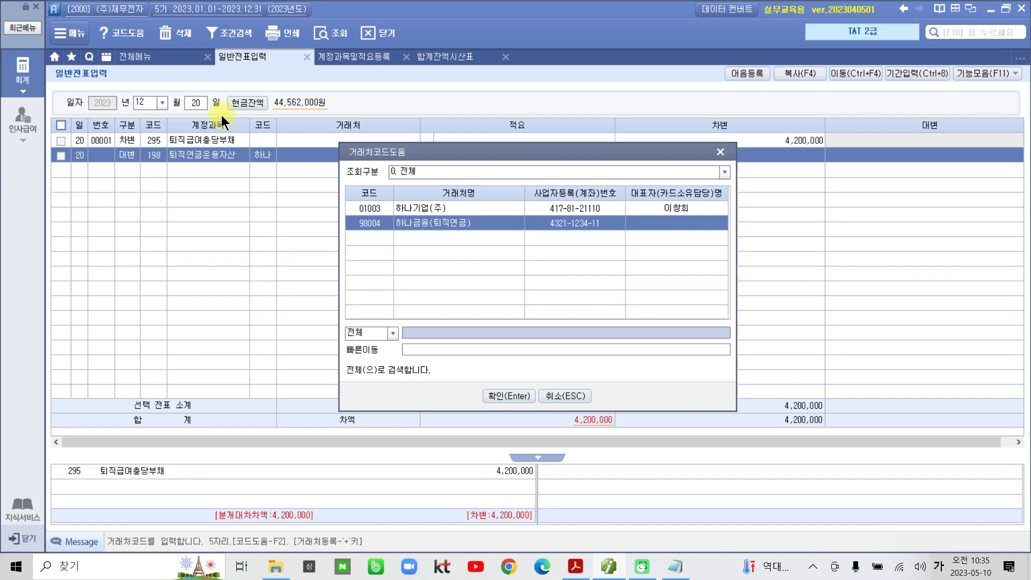
pyautogui.press('Return')
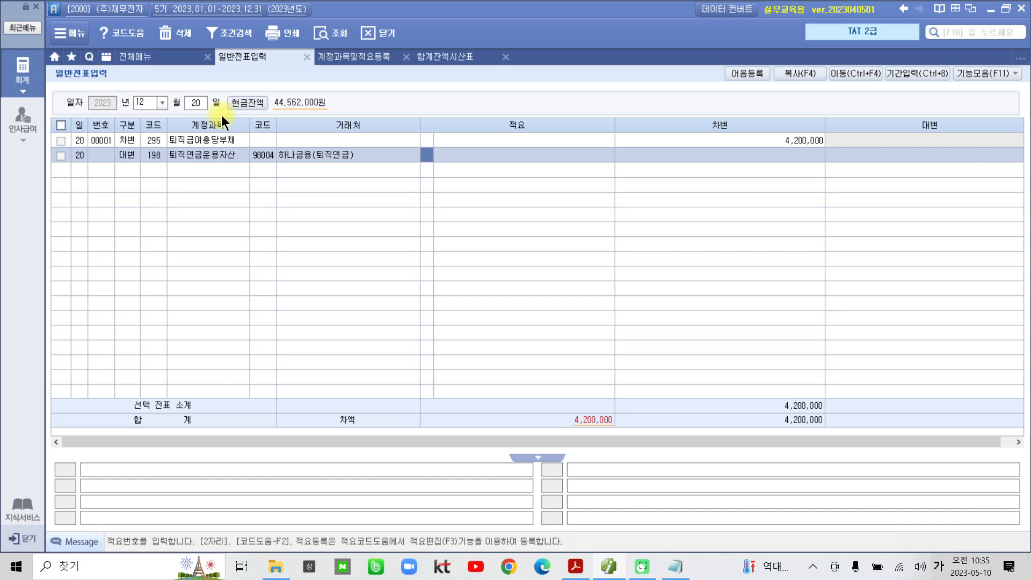
pyautogui.press('Return')
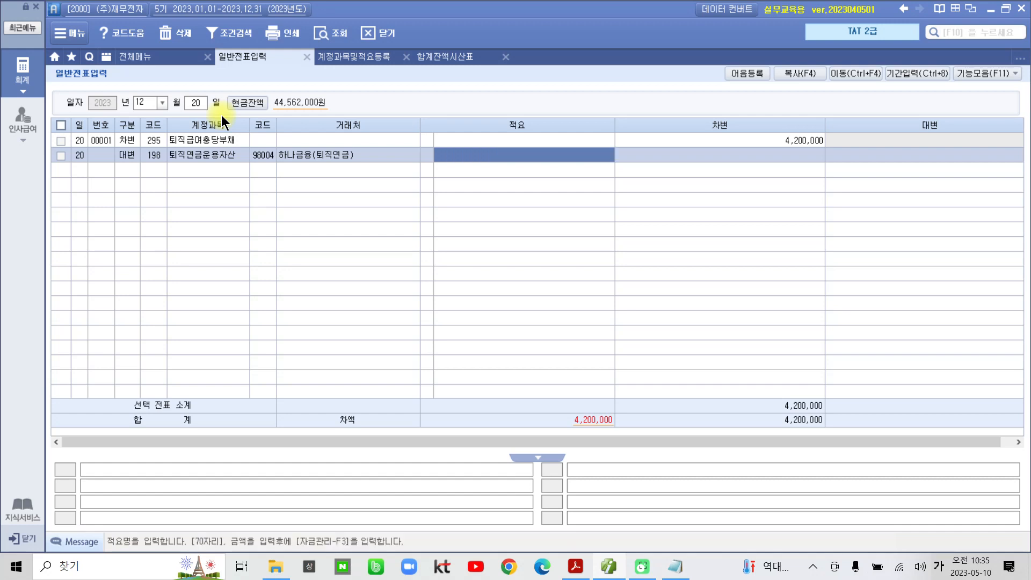
pyautogui.press('Return')
pyautogui.write('3,')
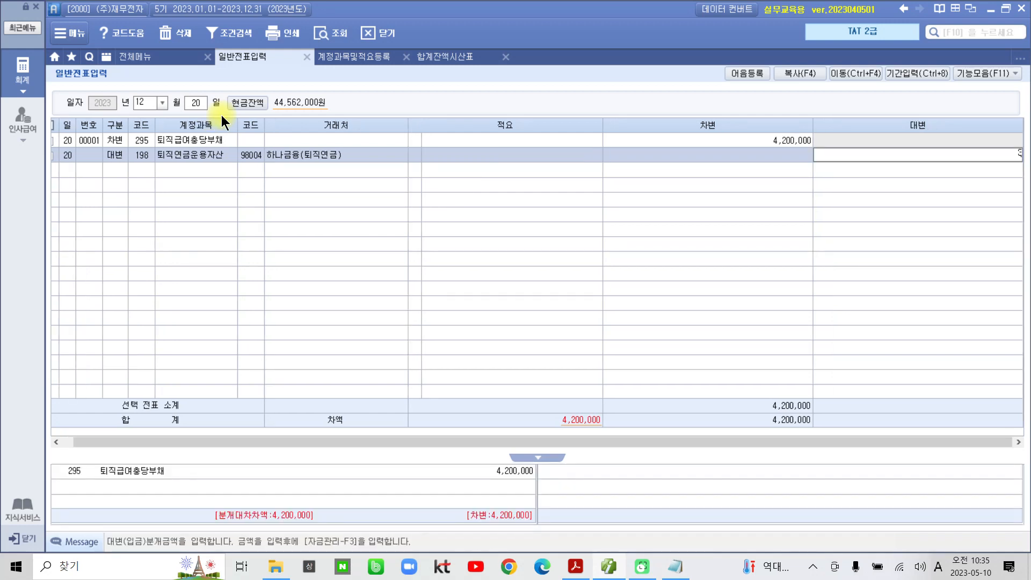
pyautogui.write('000,000')
pyautogui.press('Return')
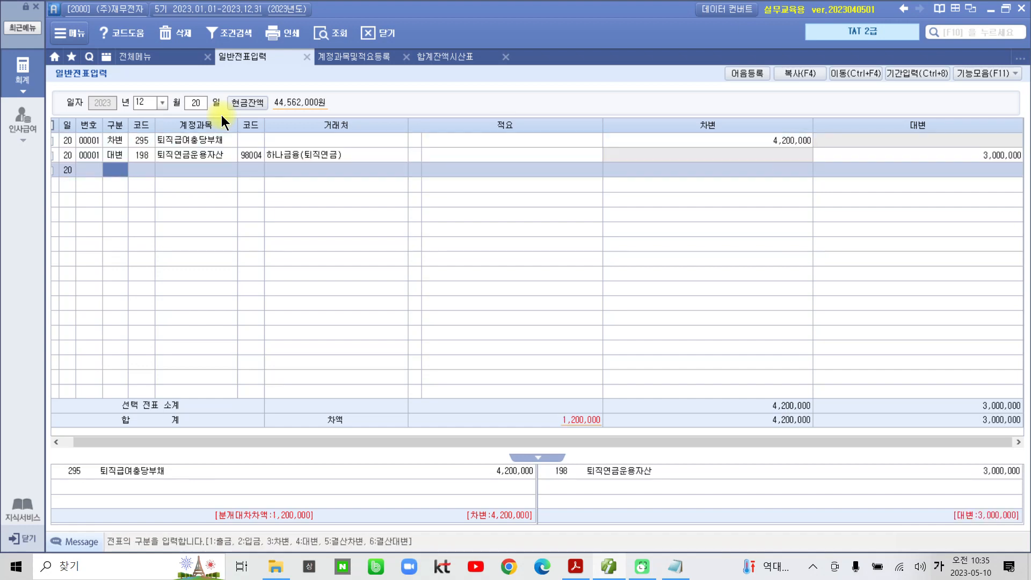
# Add a second 대변 line with account 103 보통예금 and look up 한국 to set its 거래처 to 한국은행(보통).
pyautogui.write('4')
pyautogui.write('1')
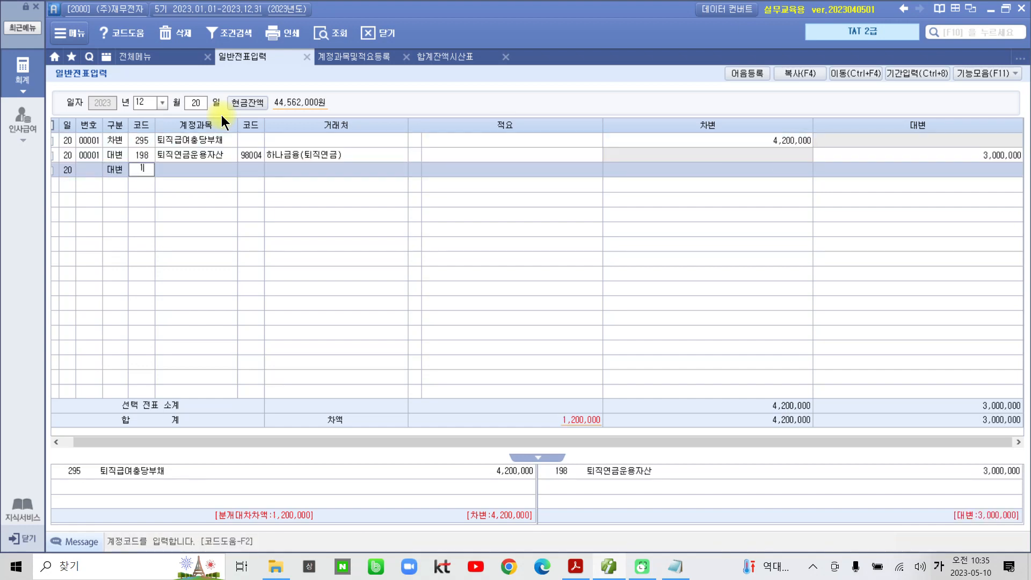
pyautogui.write('03')
pyautogui.press('Return')
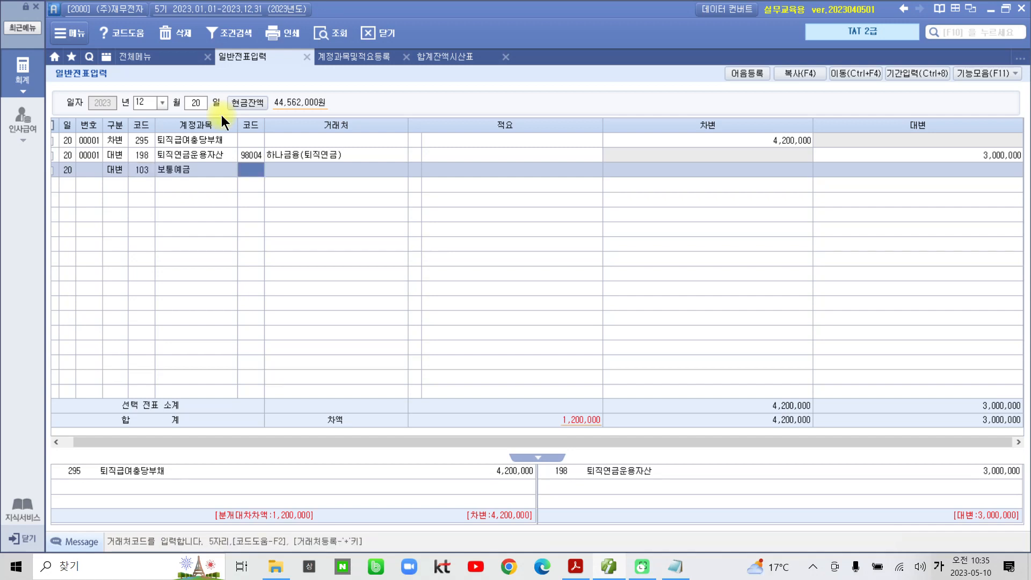
pyautogui.write('한국')
pyautogui.press('Return')
pyautogui.press('Down')
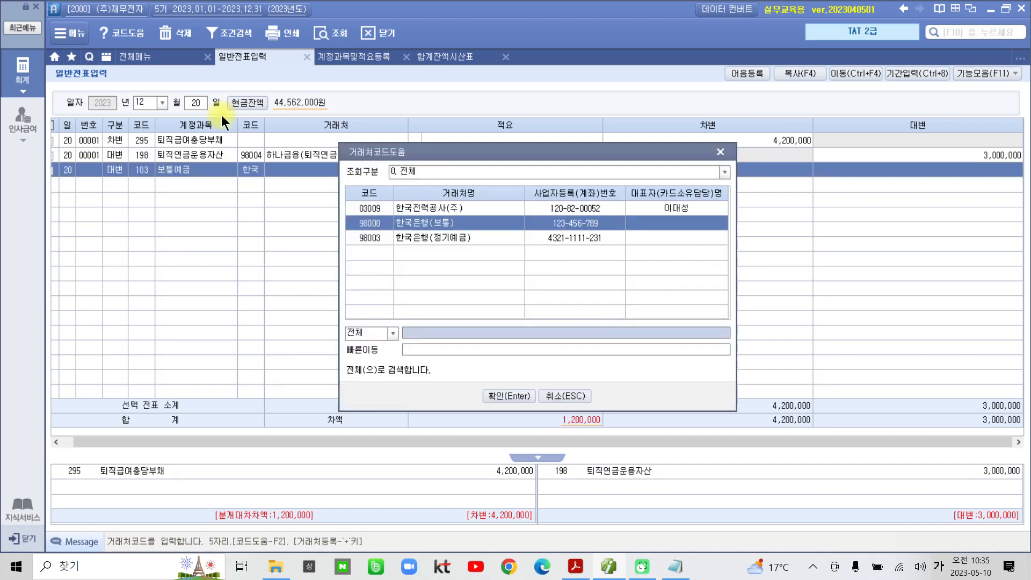
pyautogui.press('Return')
# Leave 적요 blank on the 보통예금 line and enter a 대변 amount of 1,193,470.
pyautogui.press('Return')
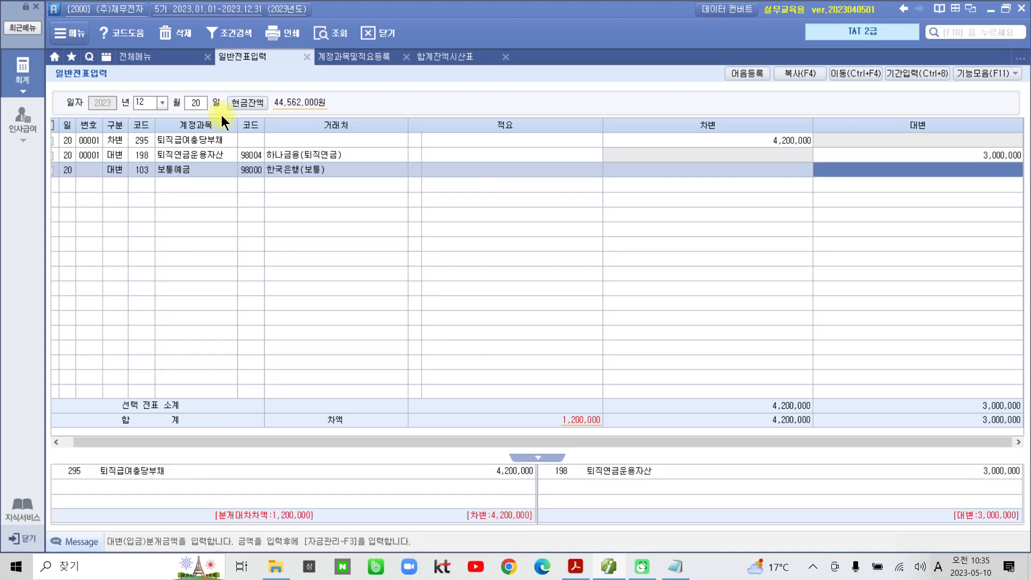
pyautogui.write('12')
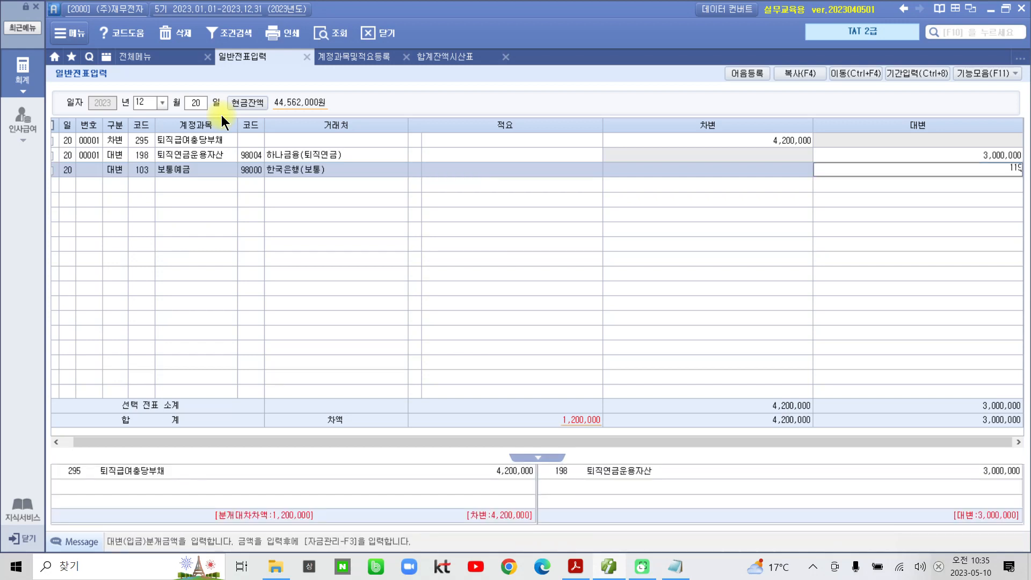
pyautogui.write('00')
pyautogui.write('470')
pyautogui.press('Return')
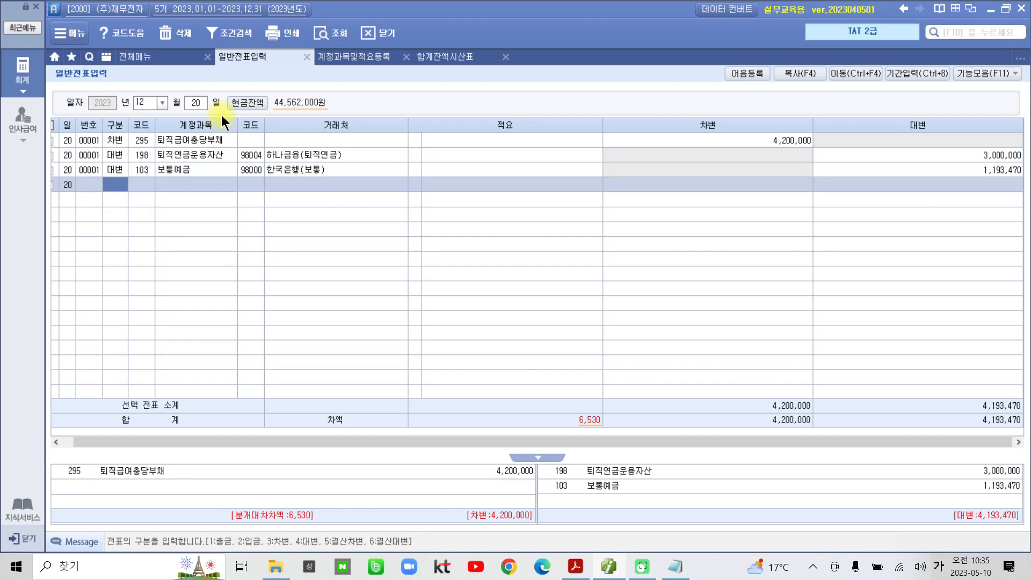
# Add a 대변 line for account 254 예수금 with 거래처 and 적요 blank and an amount of 6,530.
pyautogui.write('4')
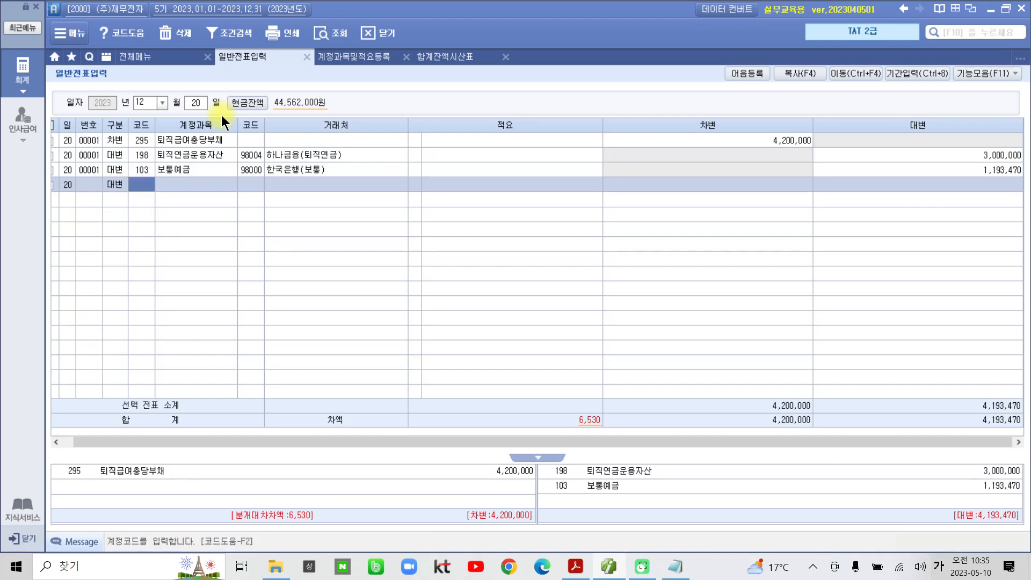
pyautogui.write('예수')
pyautogui.press('Return')
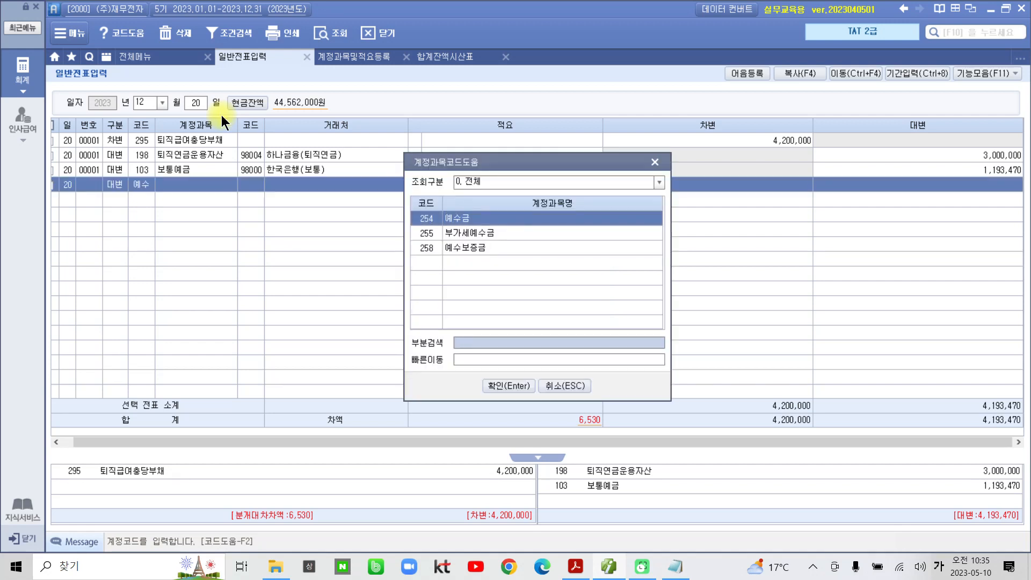
pyautogui.press('Return')
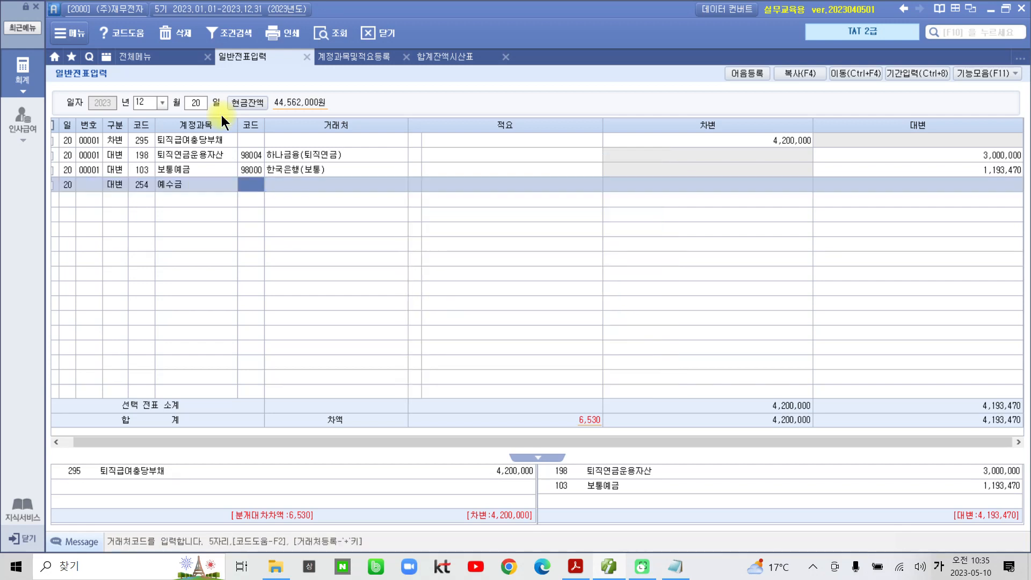
pyautogui.press('Return')
pyautogui.press('Return')
pyautogui.press('Return')
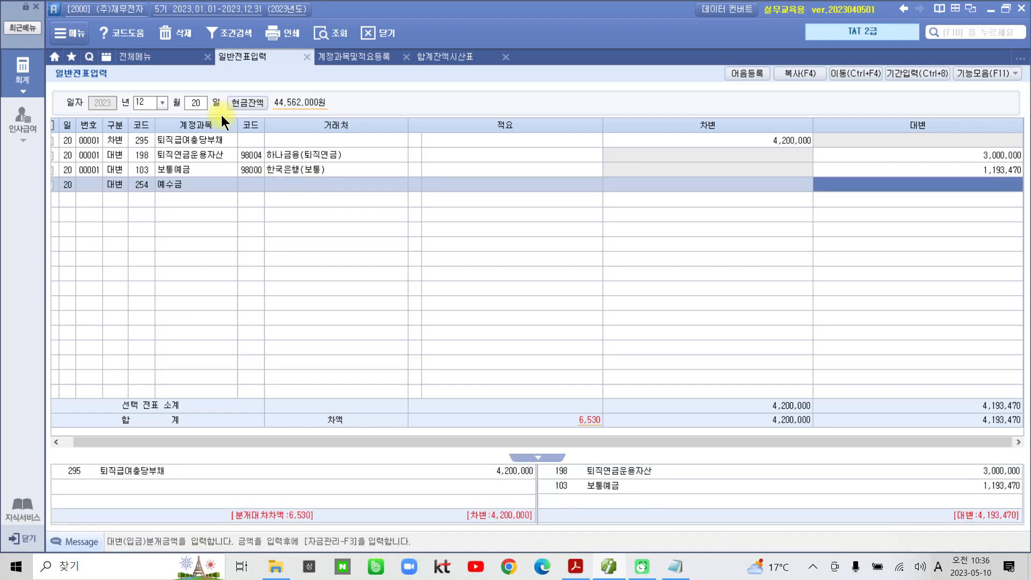
pyautogui.write('6530')
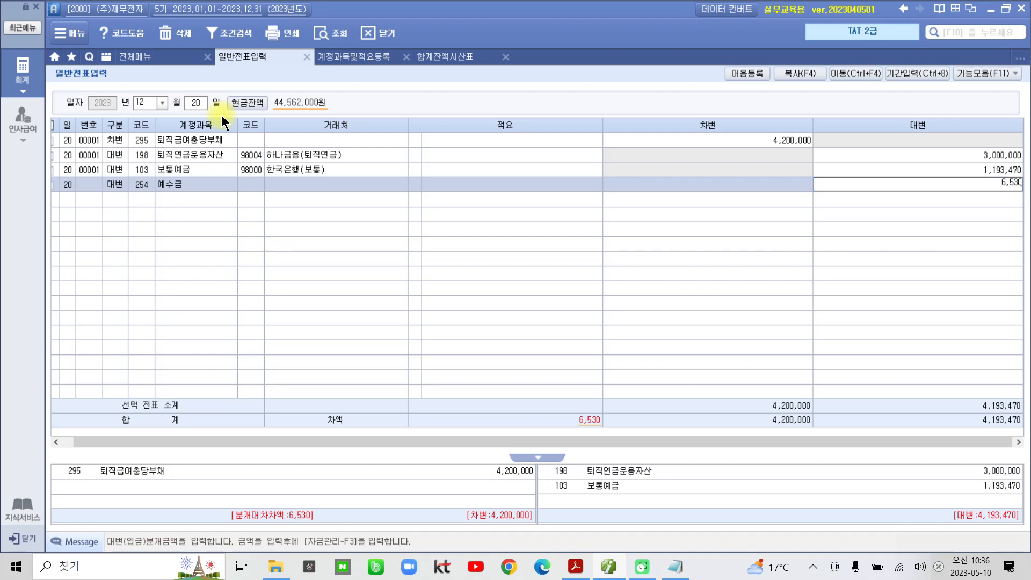
pyautogui.press('Return')
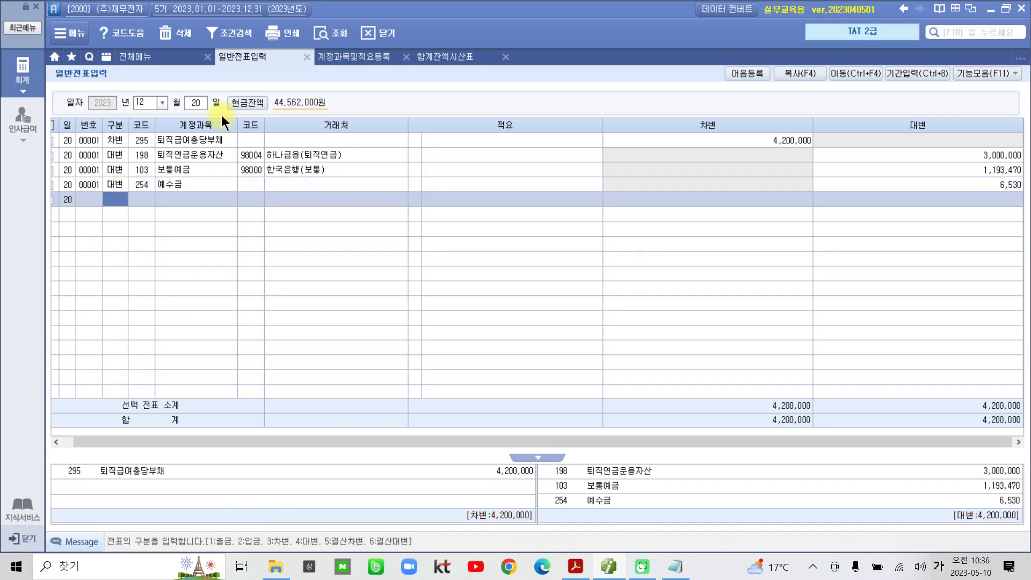
pyautogui.click(140, 184)
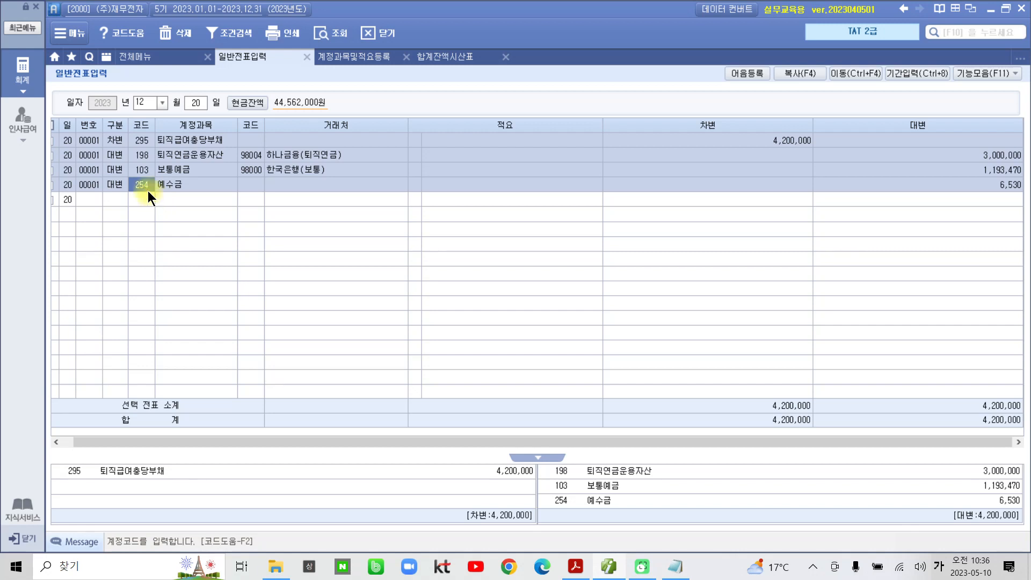
pyautogui.click(907, 180)
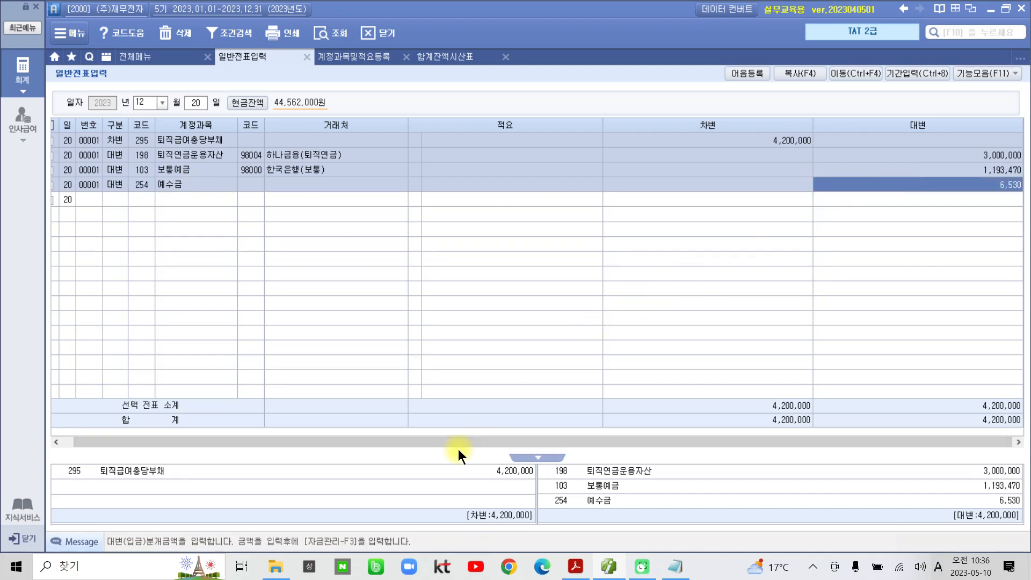
pyautogui.hotkey('ctrl', '2')
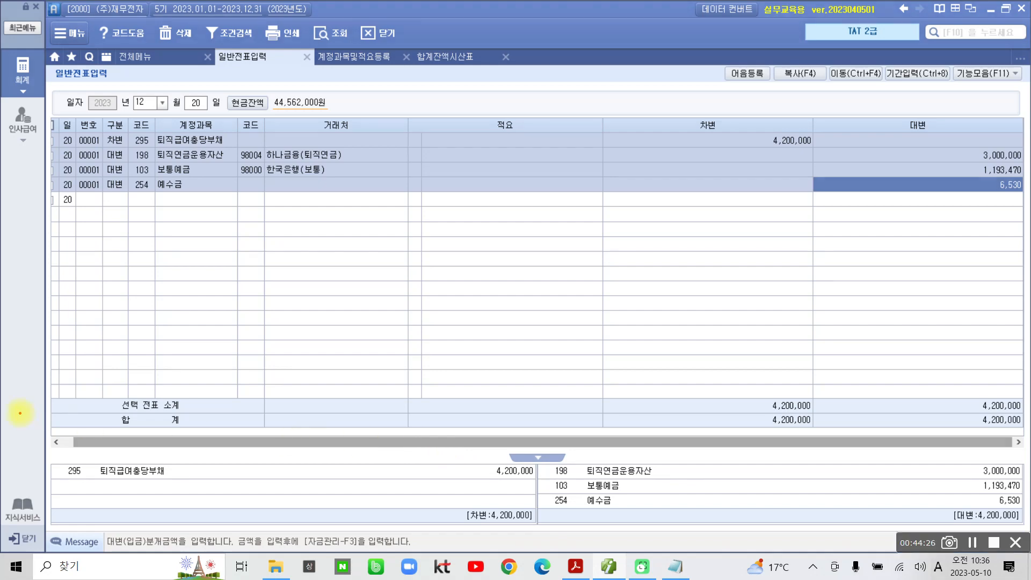
pyautogui.moveTo(24, 409)
pyautogui.mouseDown()
pyautogui.moveTo(671, 529)
pyautogui.moveTo(1025, 529)
pyautogui.mouseUp()
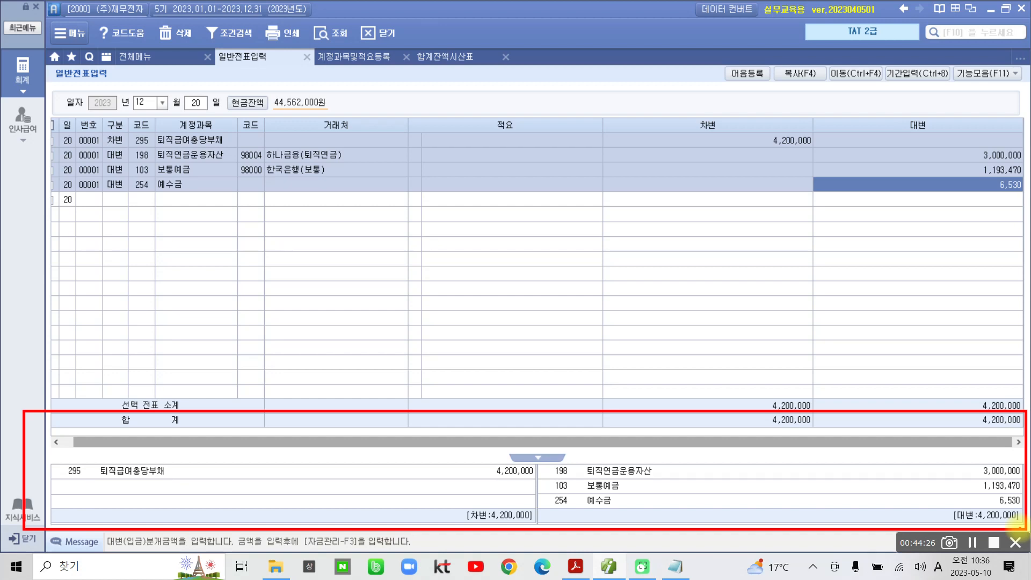
pyautogui.press('Escape')
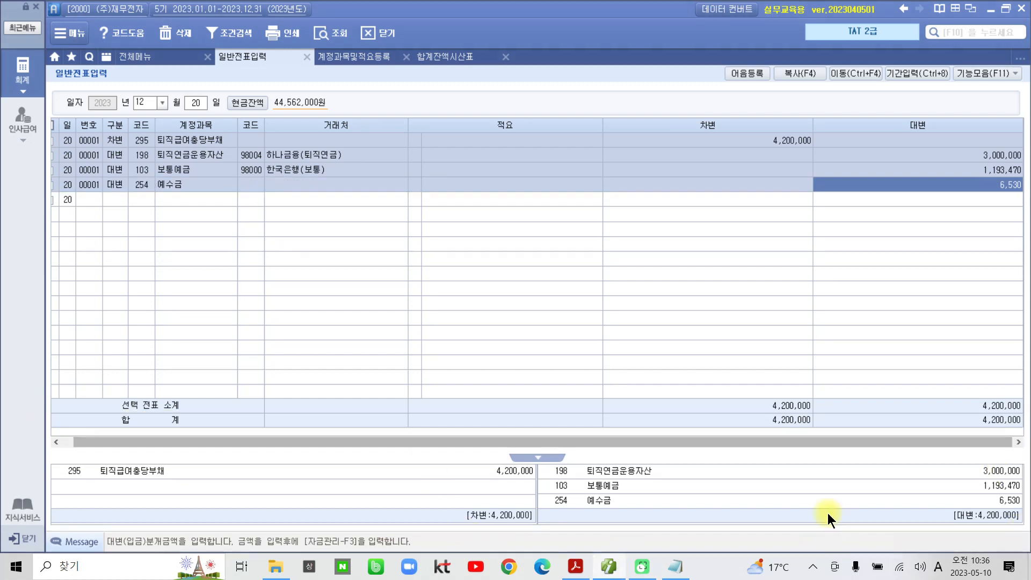
pyautogui.moveTo(994, 538)
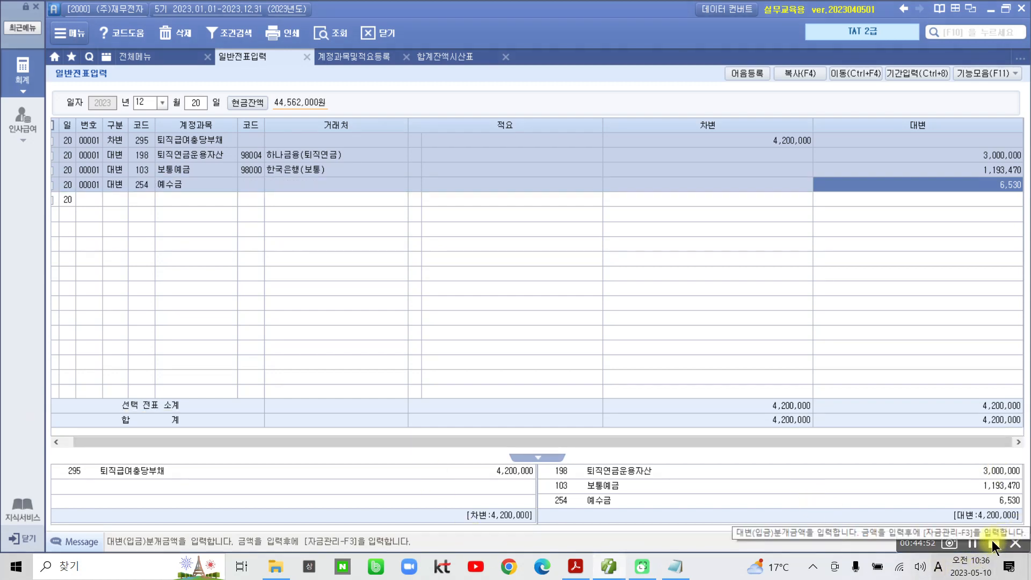